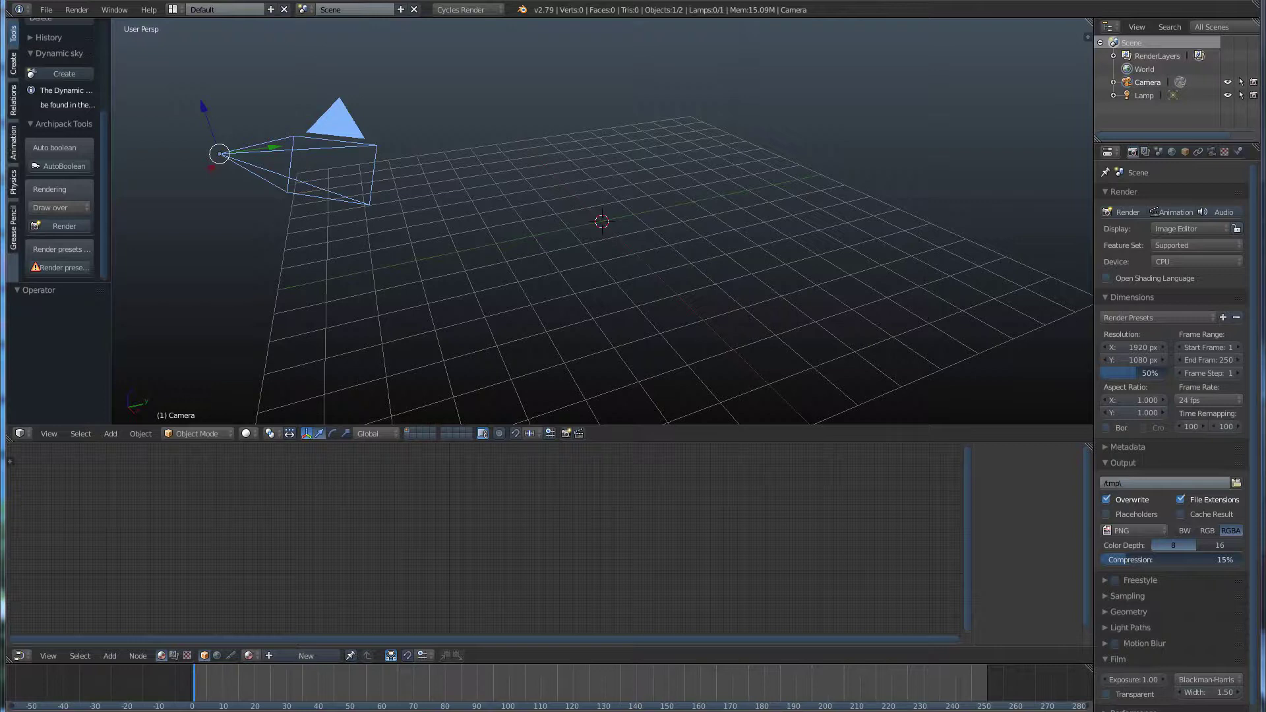
- Add a plane at the scene centre and enlarge it into a large ground floor
drag(104, 139, 112, 22)
click(14, 66)
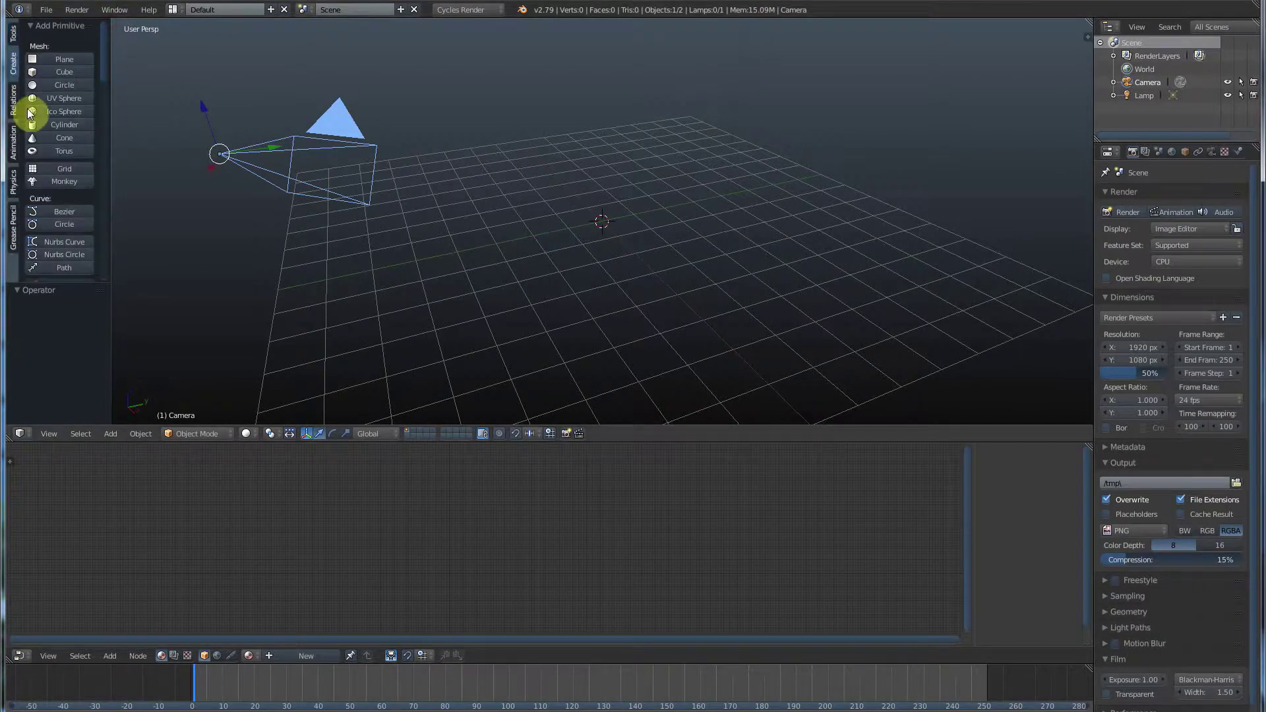
click(64, 59)
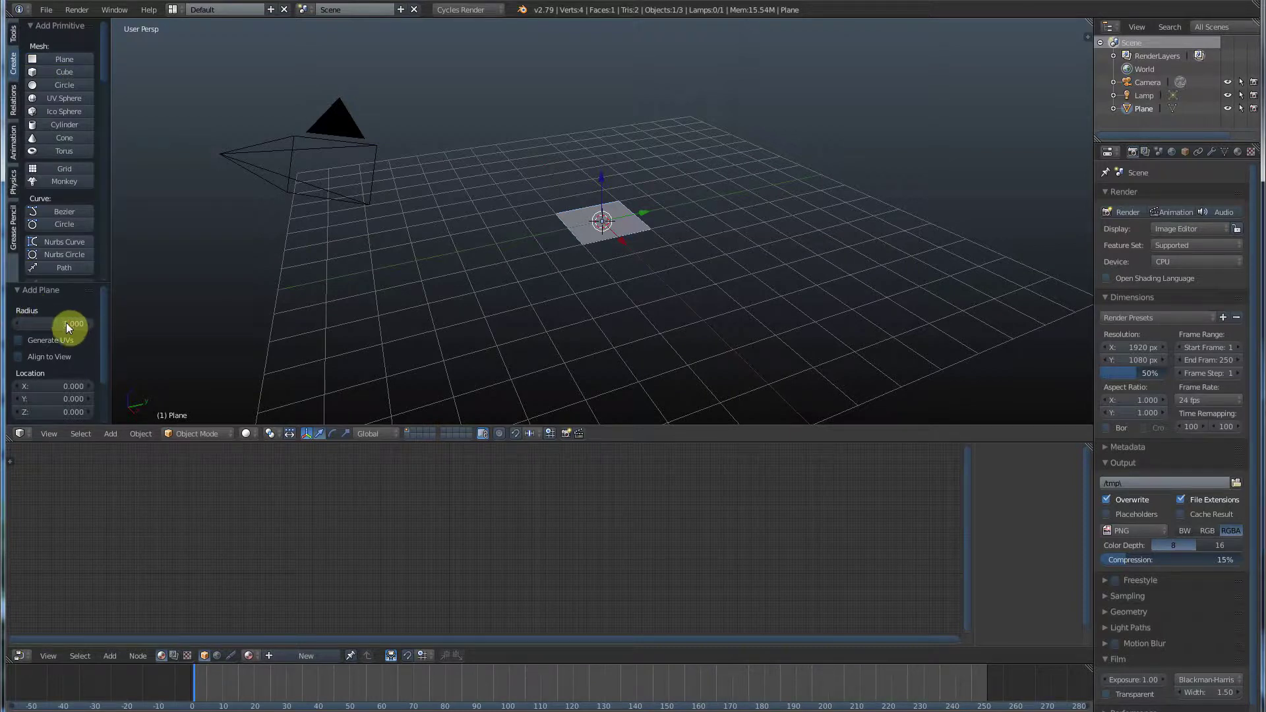
drag(66, 323, 536, 265)
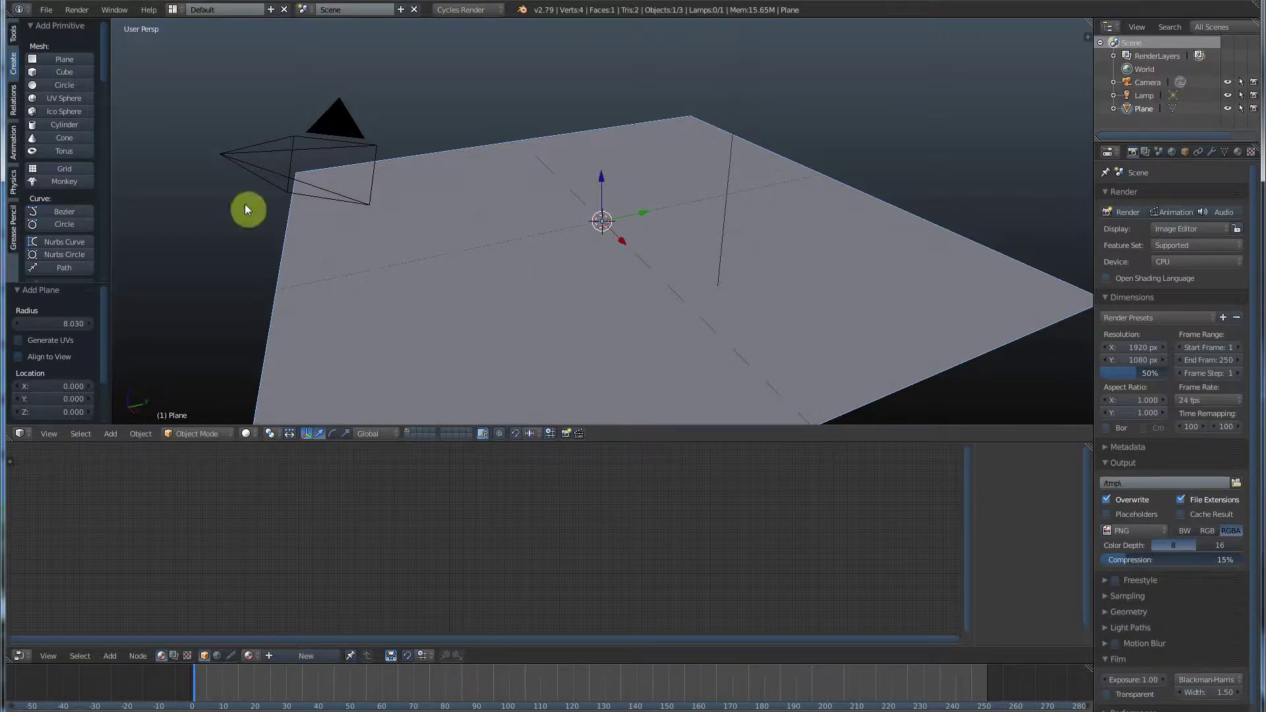
- Add a cube and a cylinder, raising each onto the plane and moving them along Y
click(61, 73)
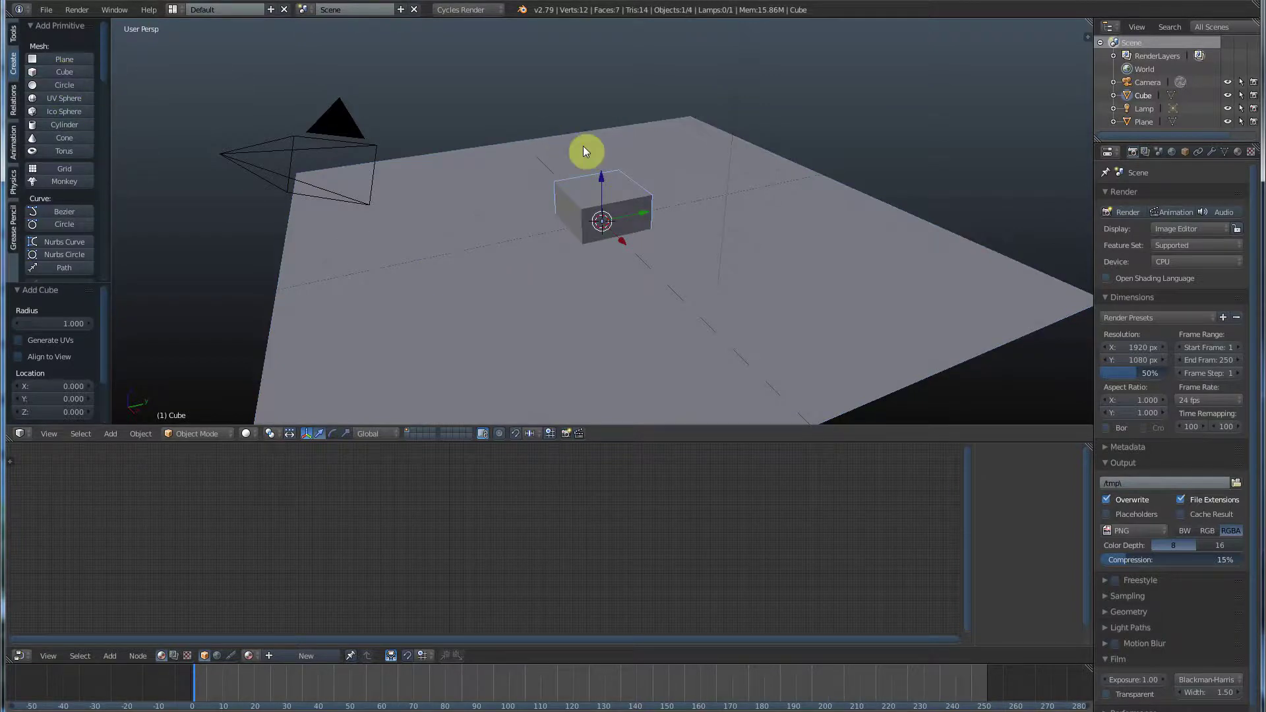
drag(602, 179, 601, 145)
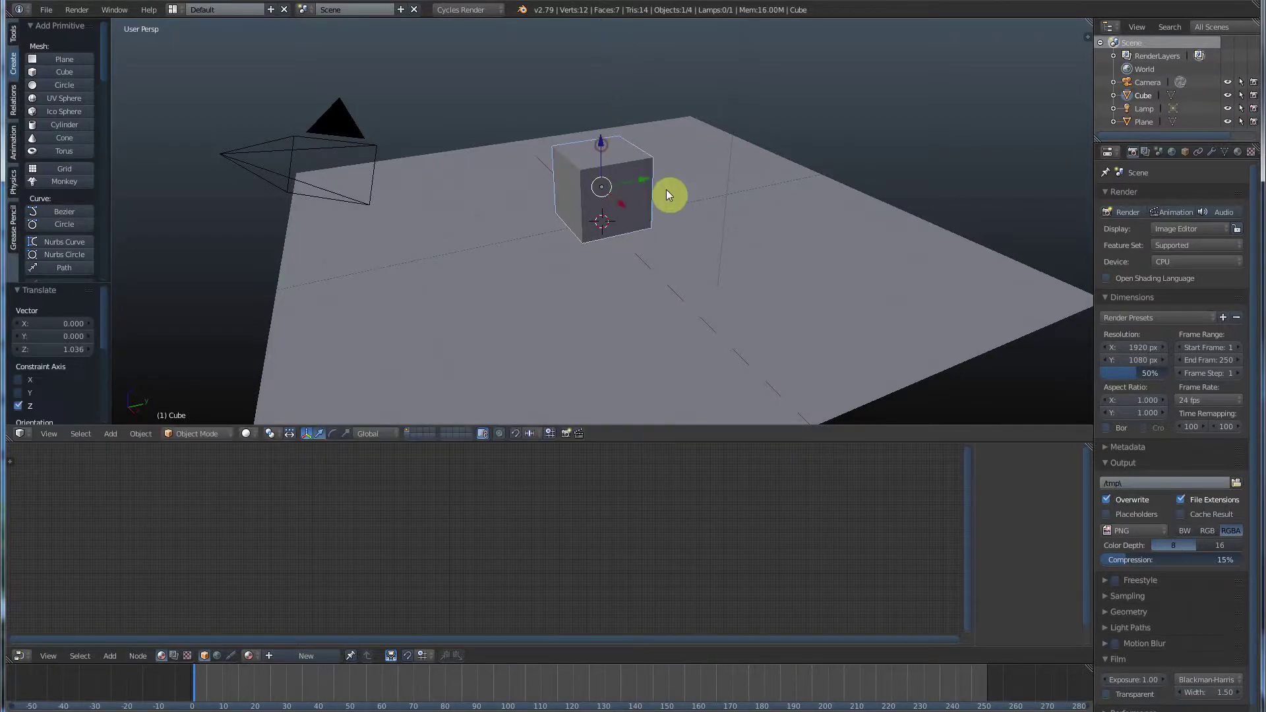
drag(646, 184, 728, 159)
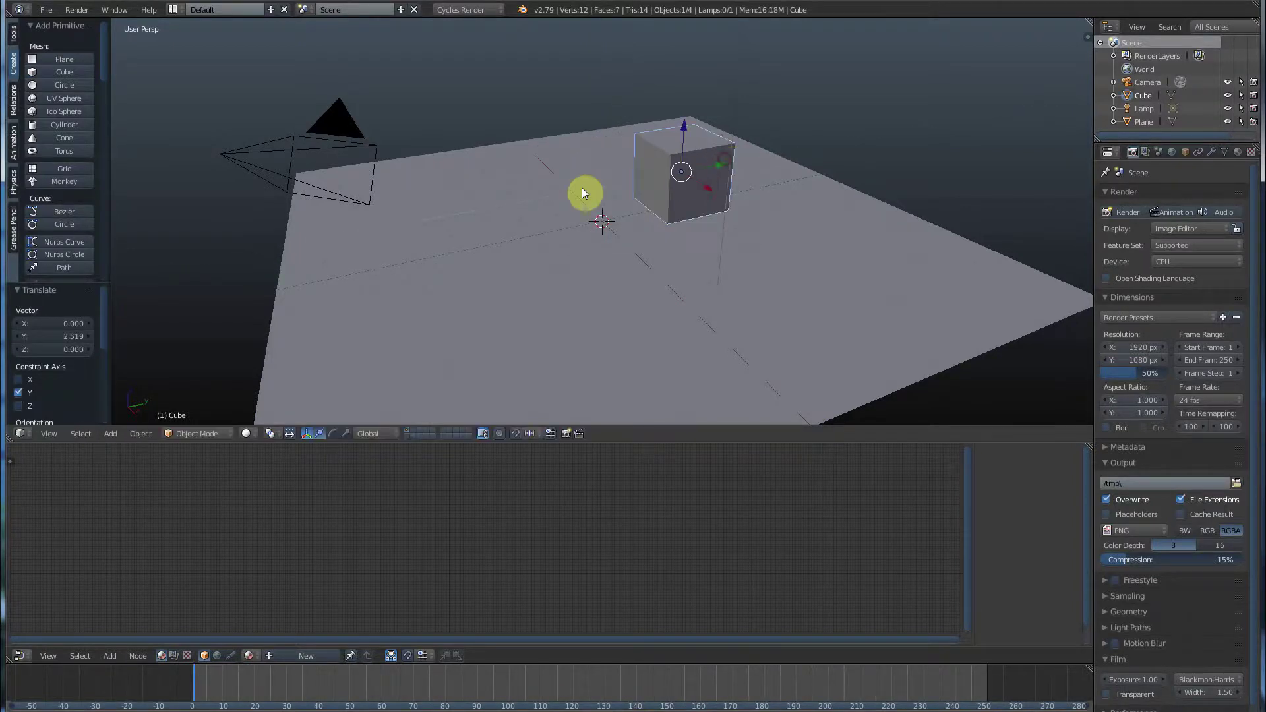
click(45, 124)
drag(600, 176, 596, 143)
drag(647, 176, 501, 231)
- Add two UV spheres and a Suzanne monkey head, spreading them around the ground plane
click(47, 97)
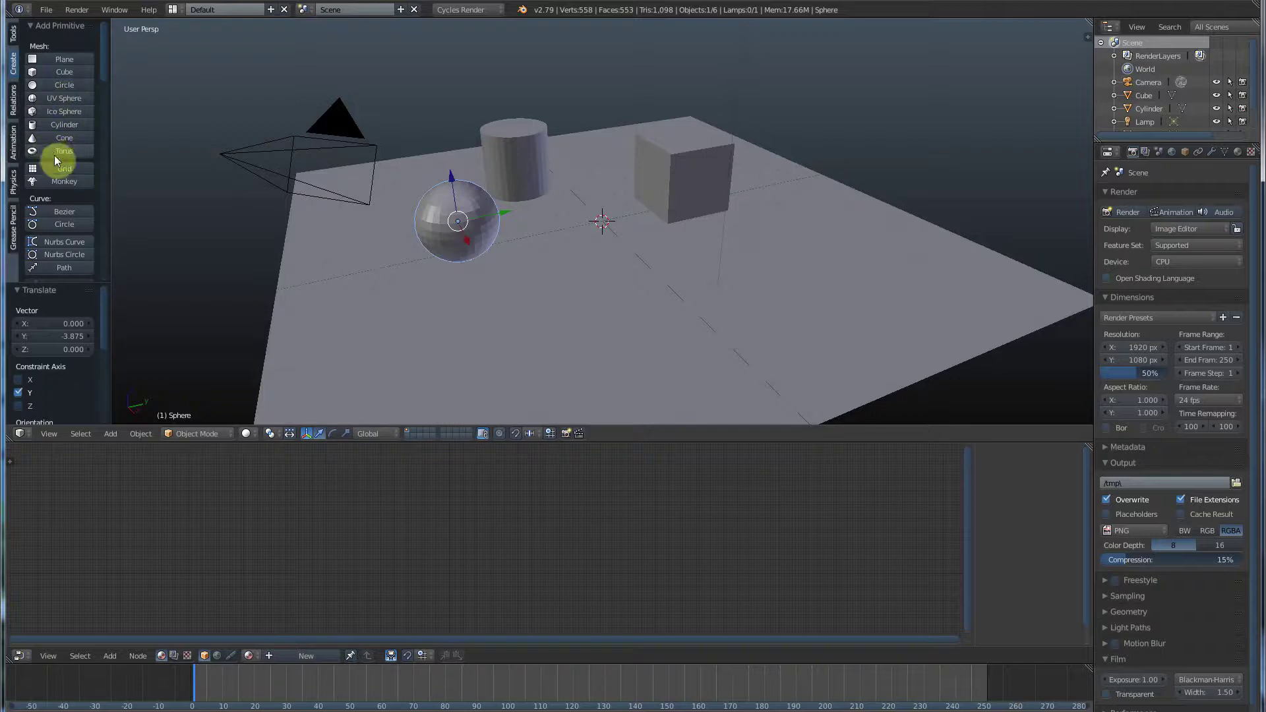
click(56, 101)
drag(623, 240, 671, 221)
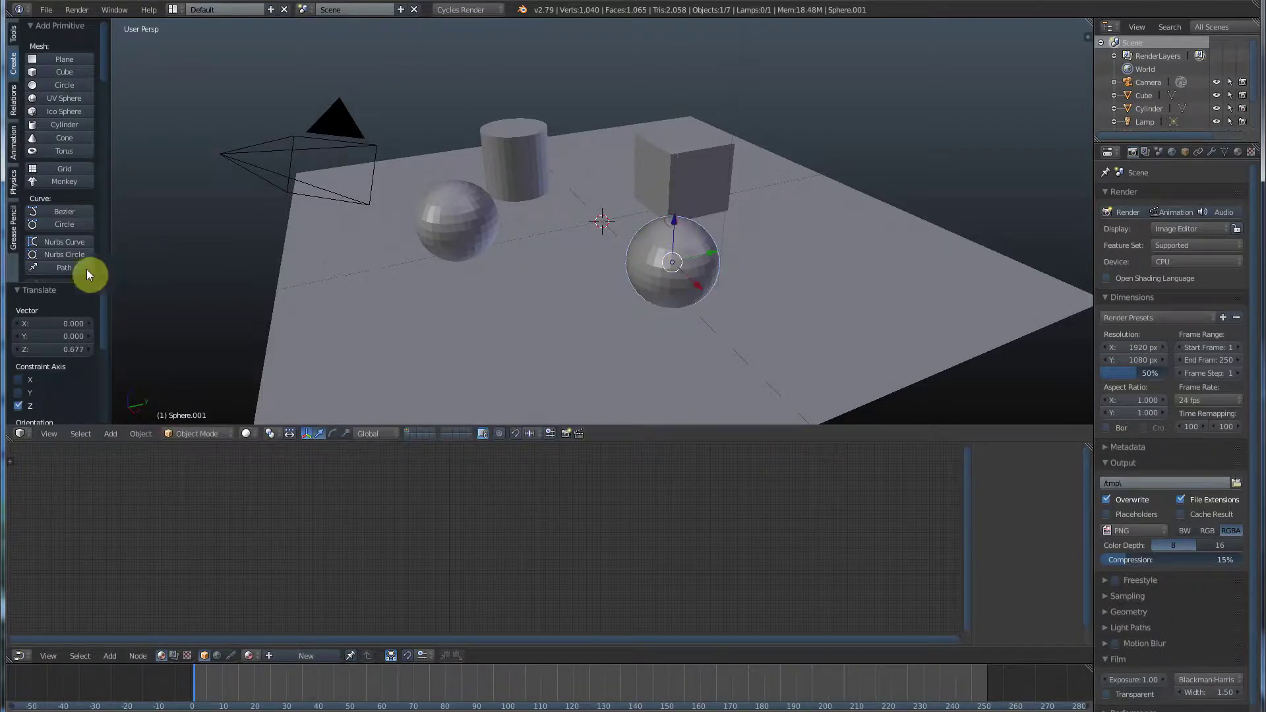
click(64, 183)
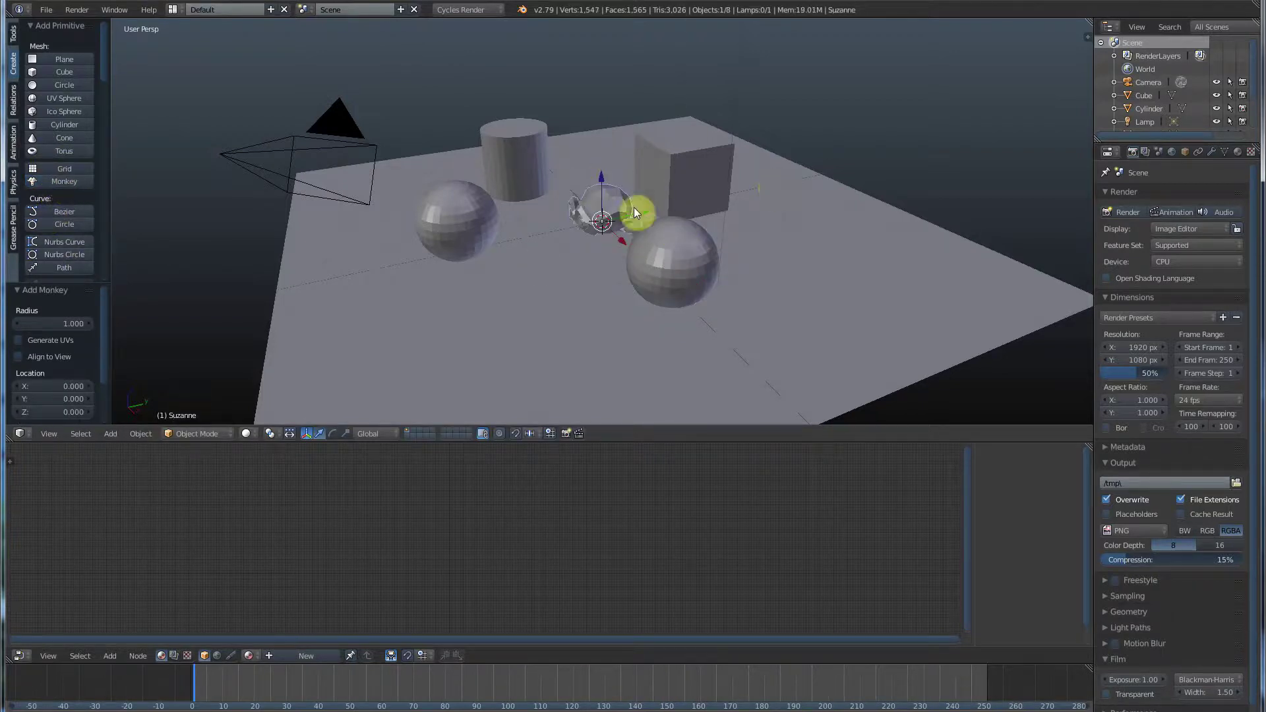
drag(599, 176, 599, 144)
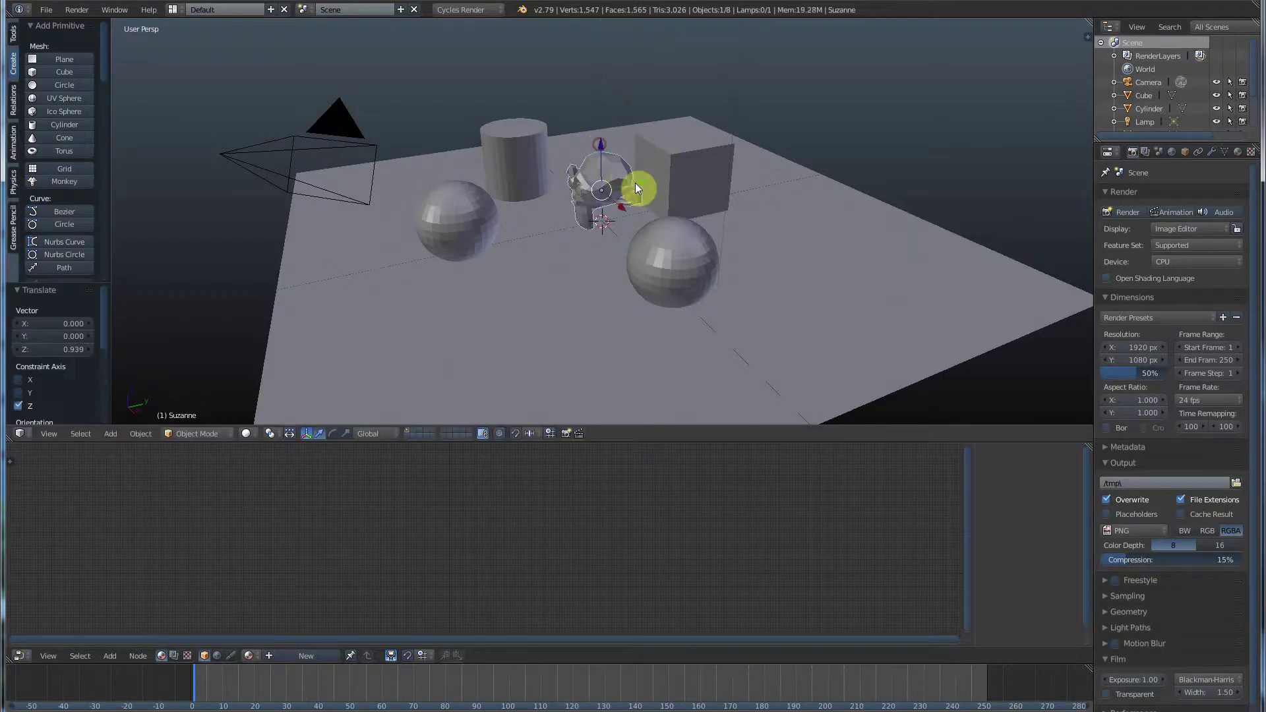
drag(642, 184, 593, 242)
scroll(593, 242, up, 3)
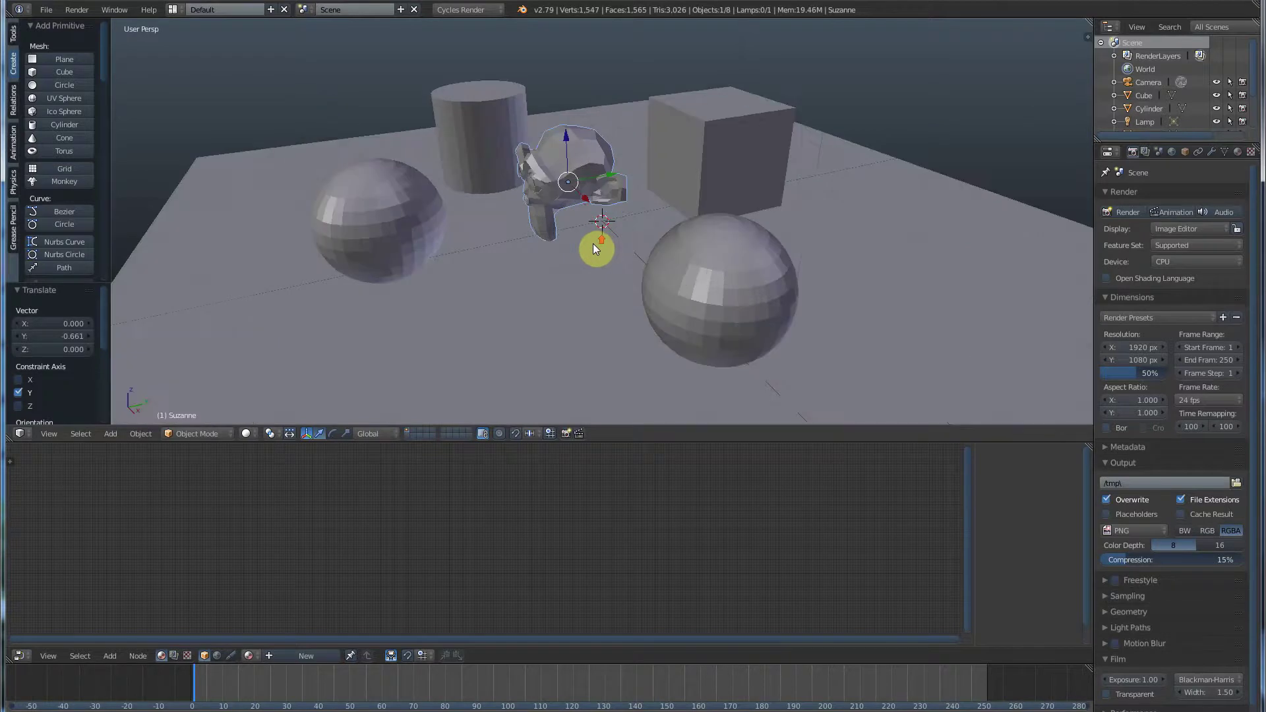
middle_drag(537, 266, 600, 229)
scroll(603, 239, up, 2)
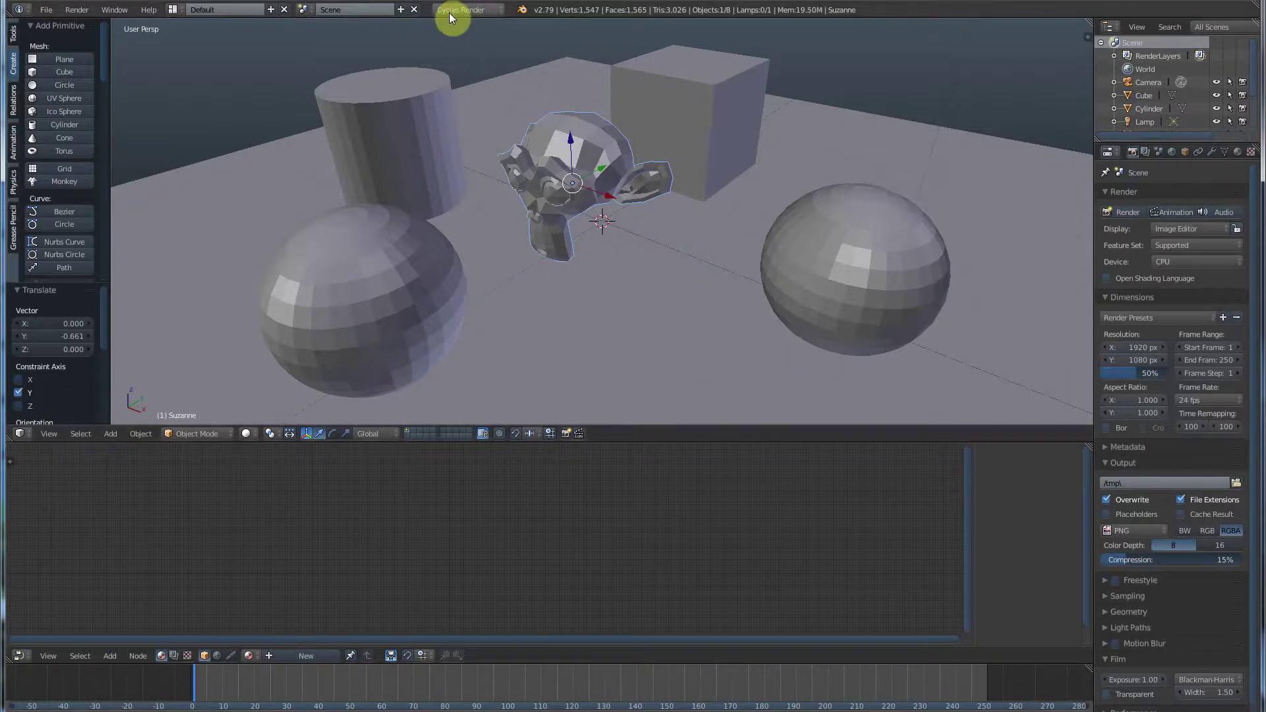
click(500, 11)
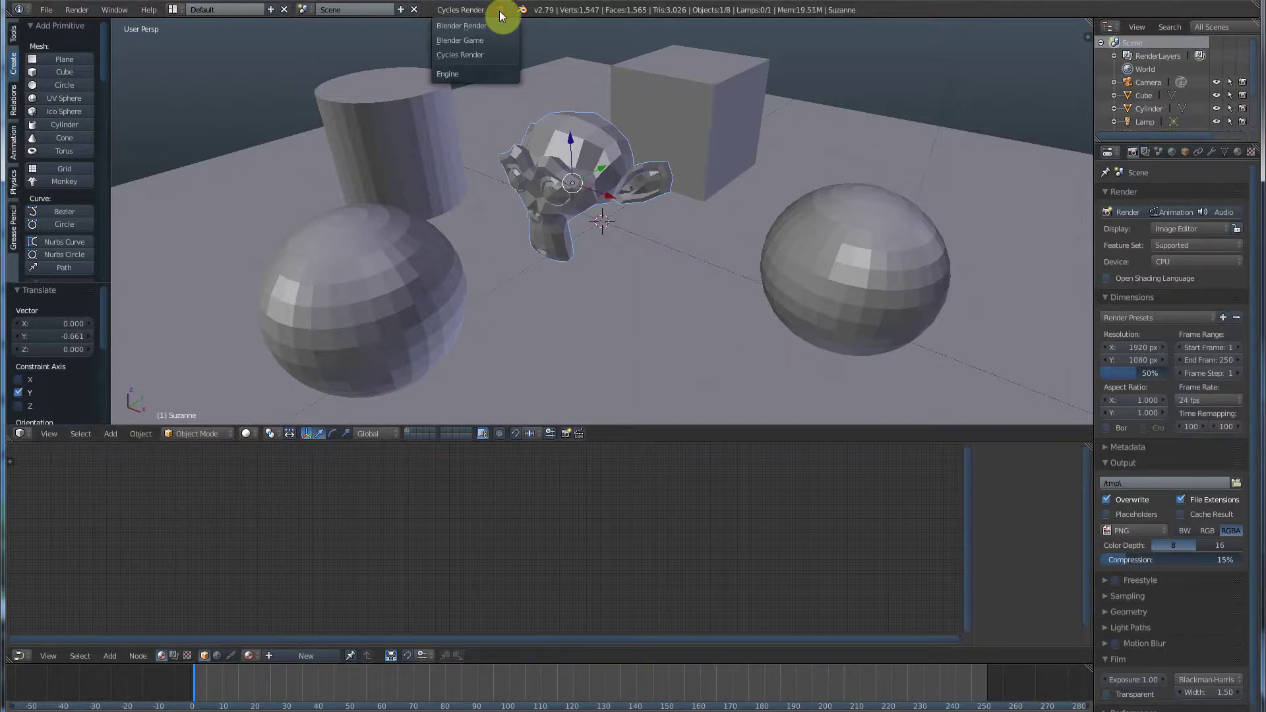
click(458, 58)
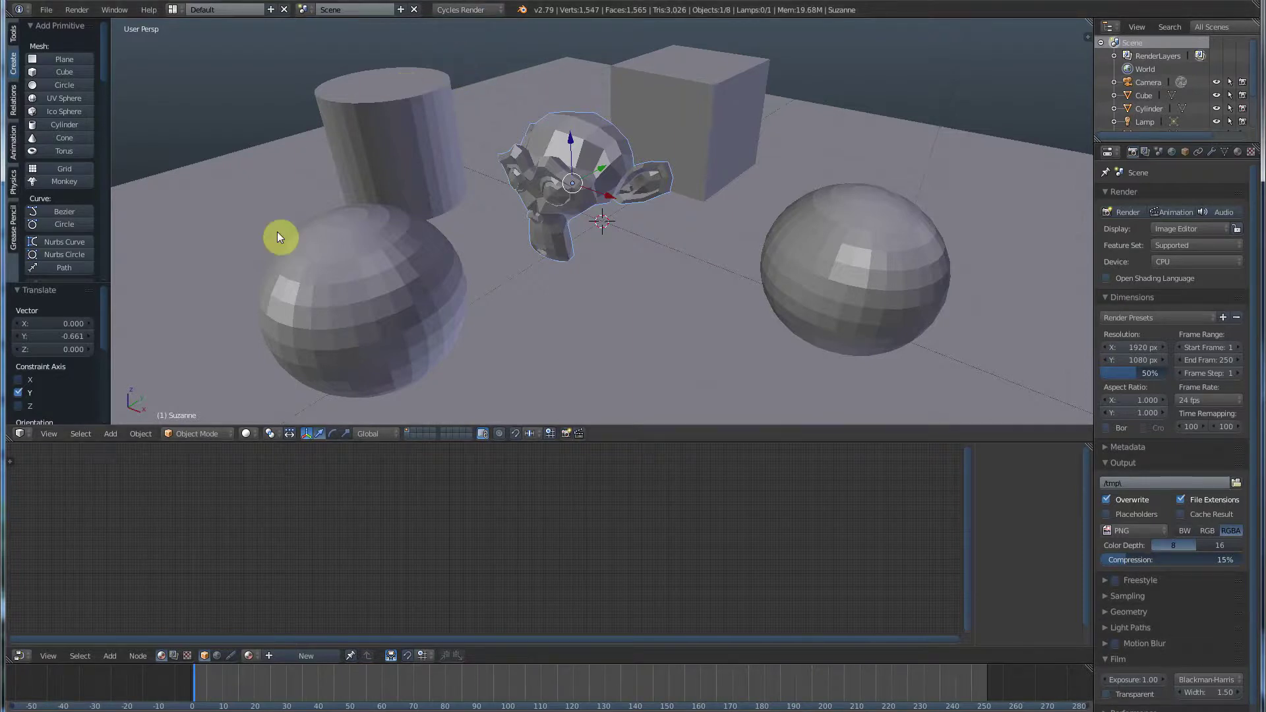
click(249, 434)
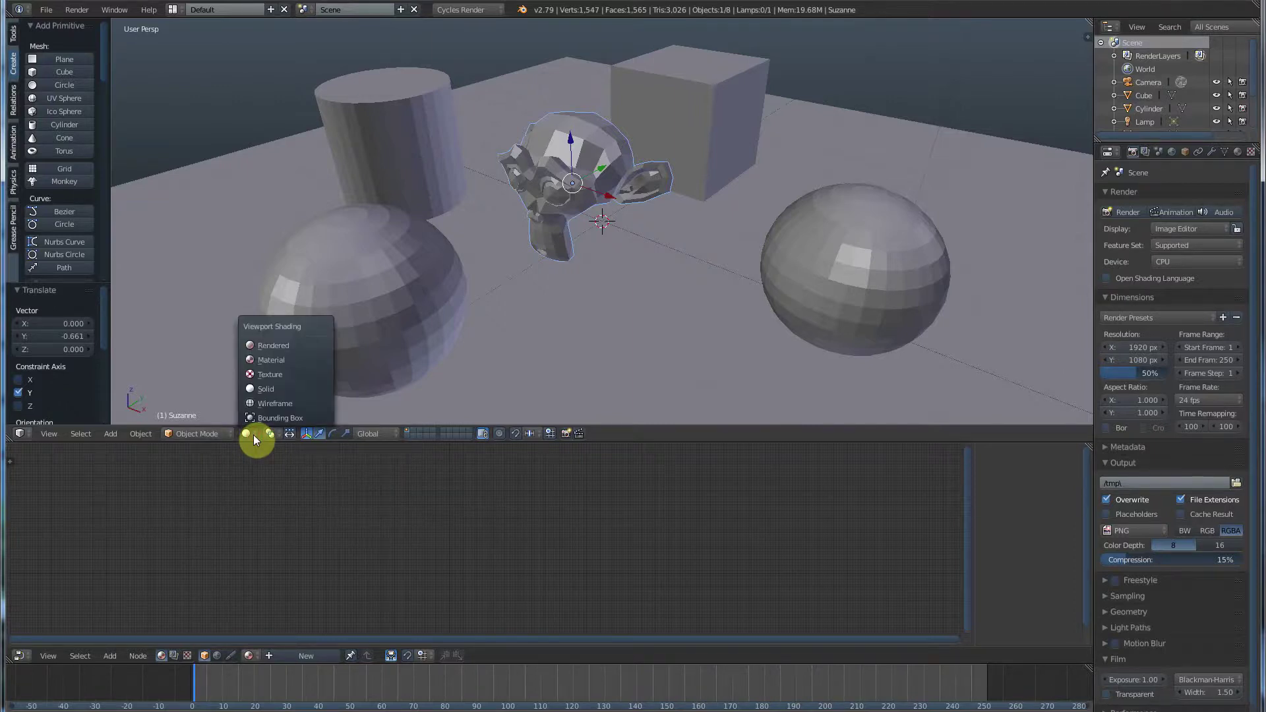
click(271, 346)
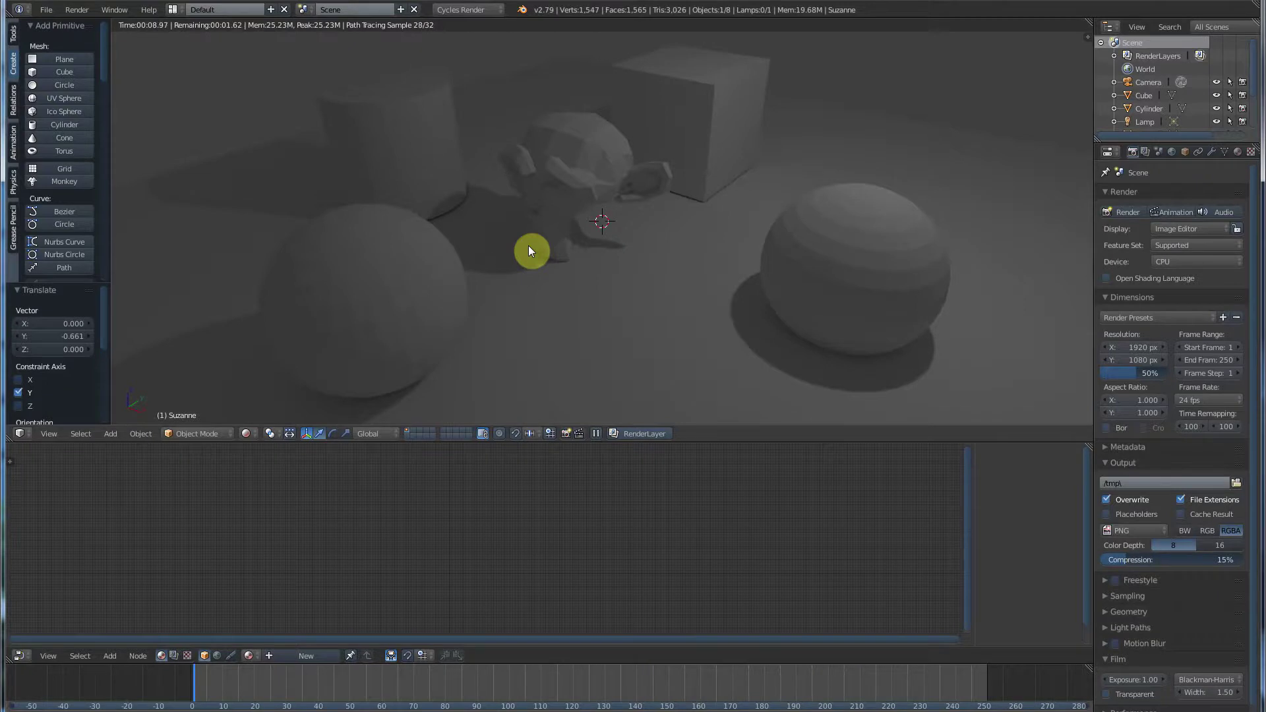
click(246, 434)
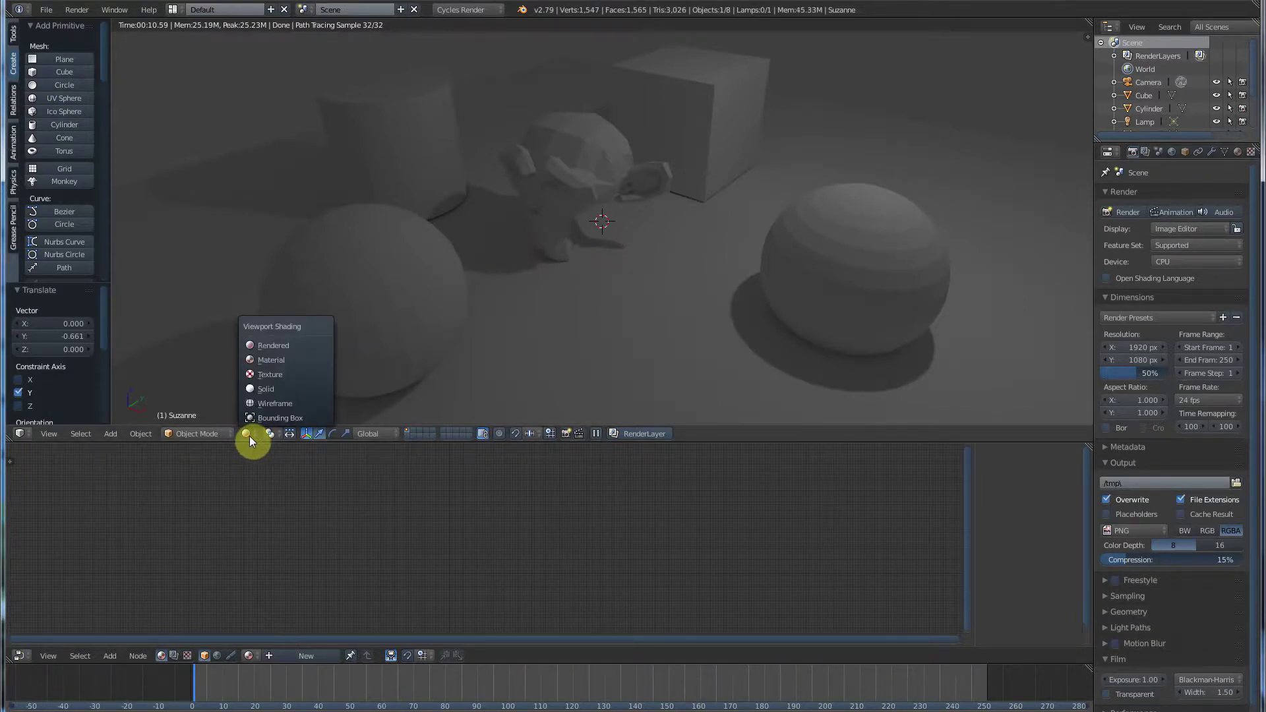
click(262, 388)
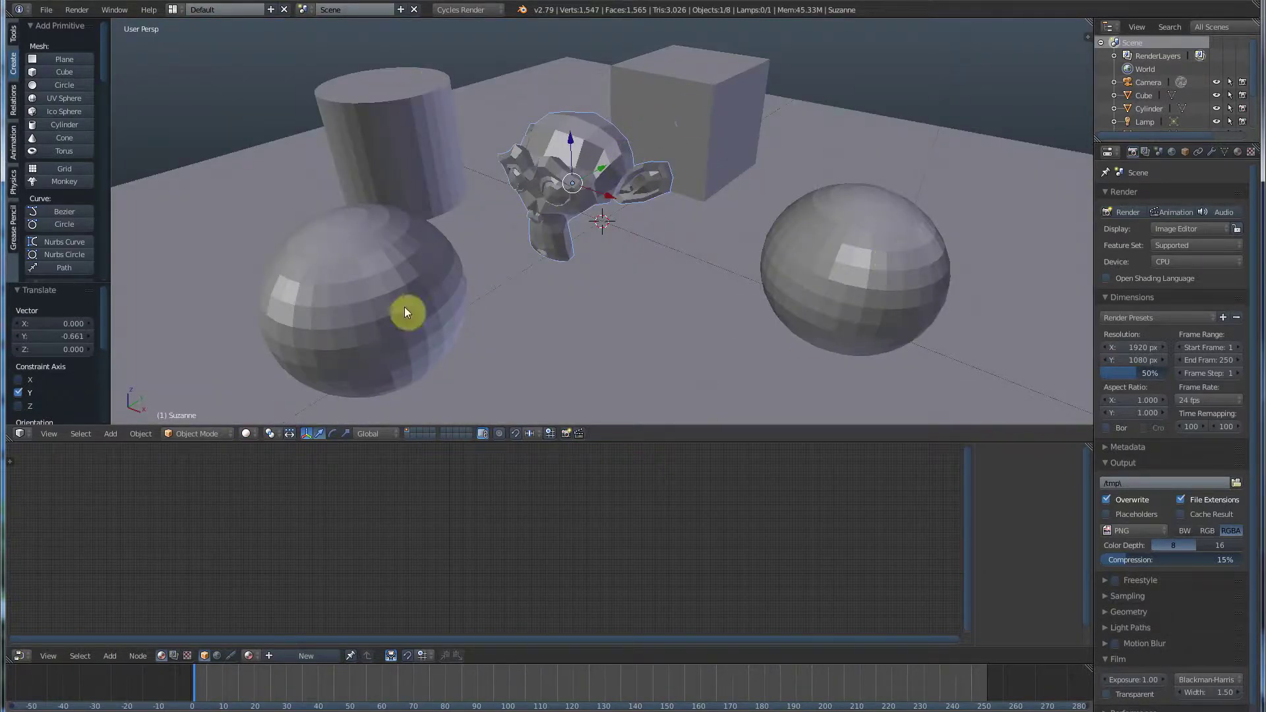
- Apply smooth shading to Suzanne, the cylinder and both UV spheres
click(13, 33)
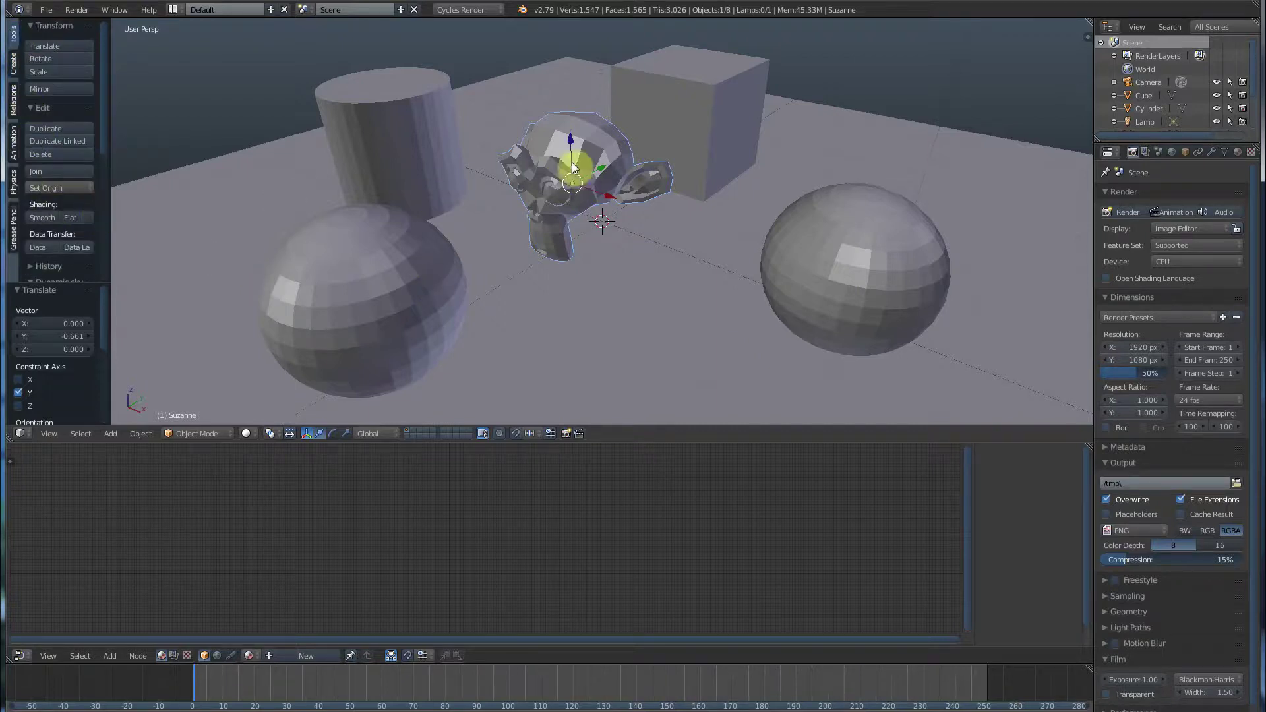
click(46, 216)
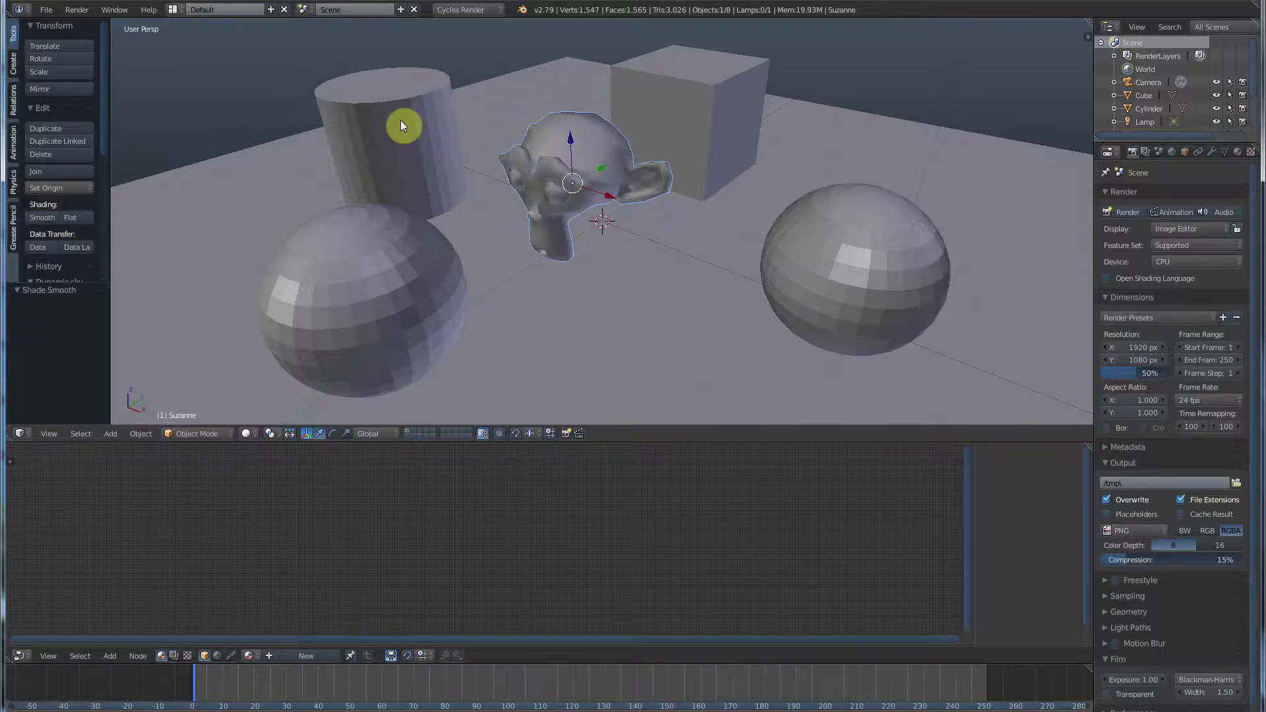
right_click(401, 121)
click(43, 219)
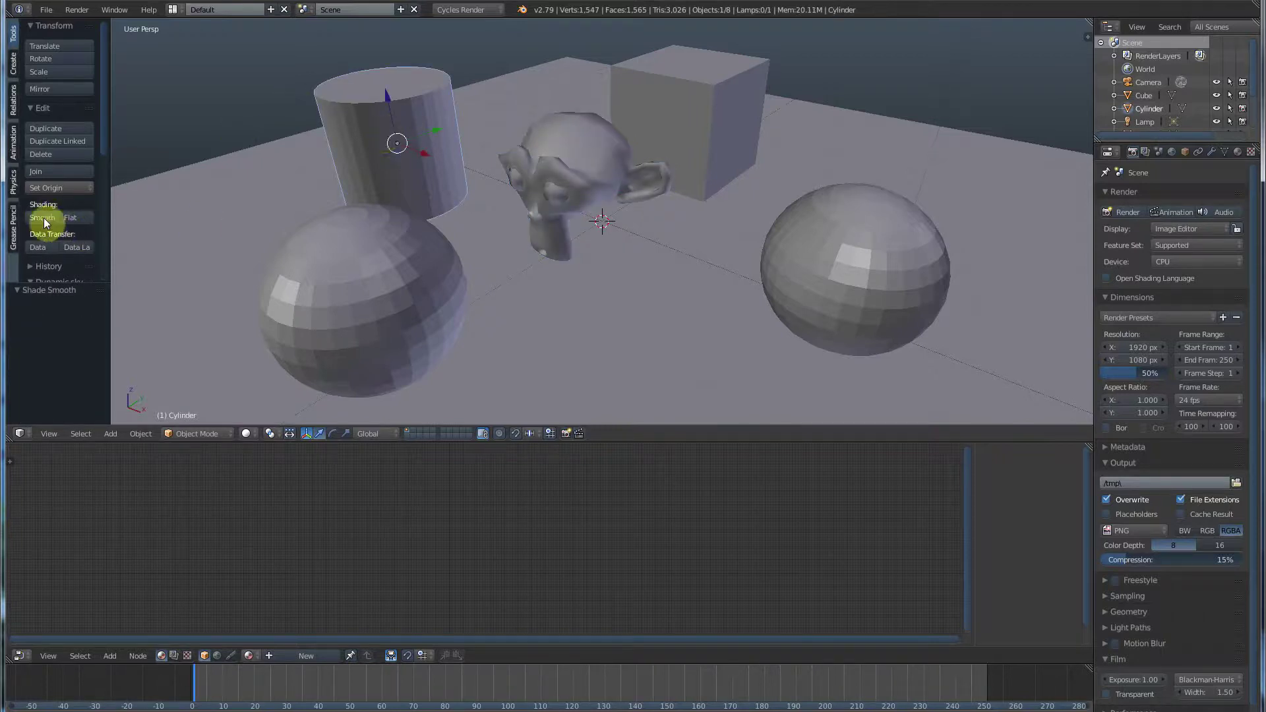
right_click(354, 282)
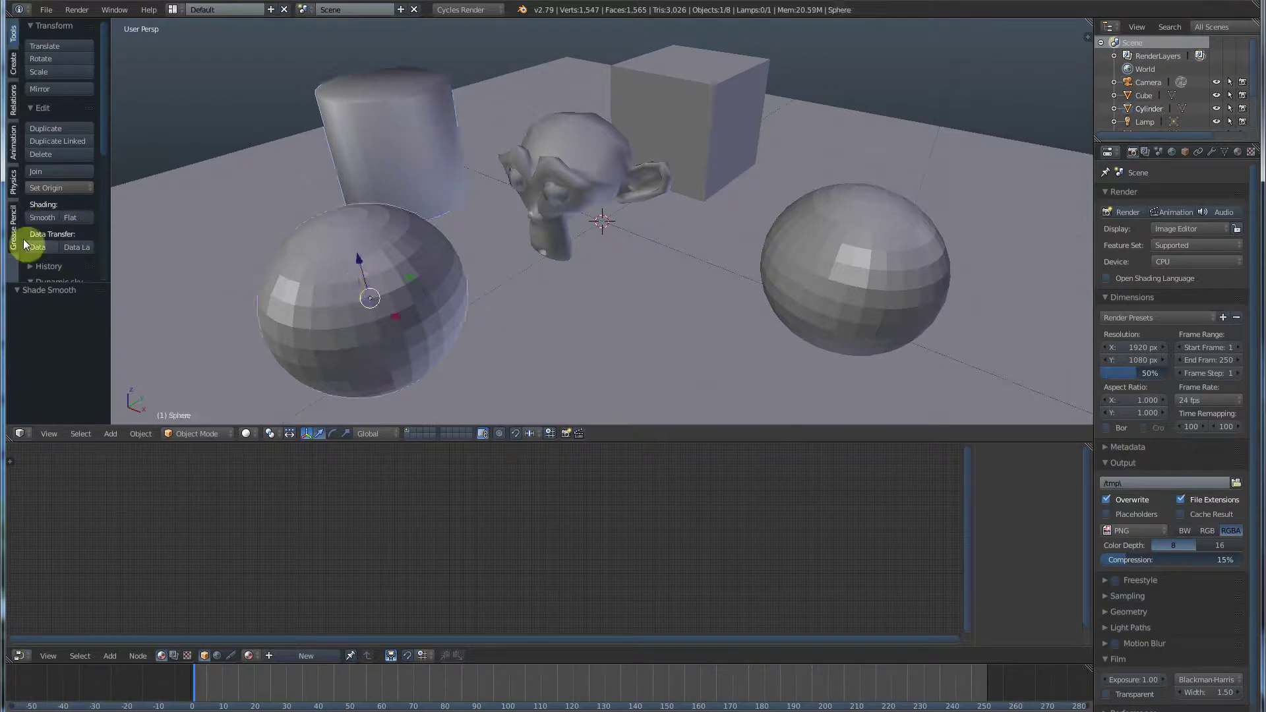
click(38, 219)
right_click(875, 227)
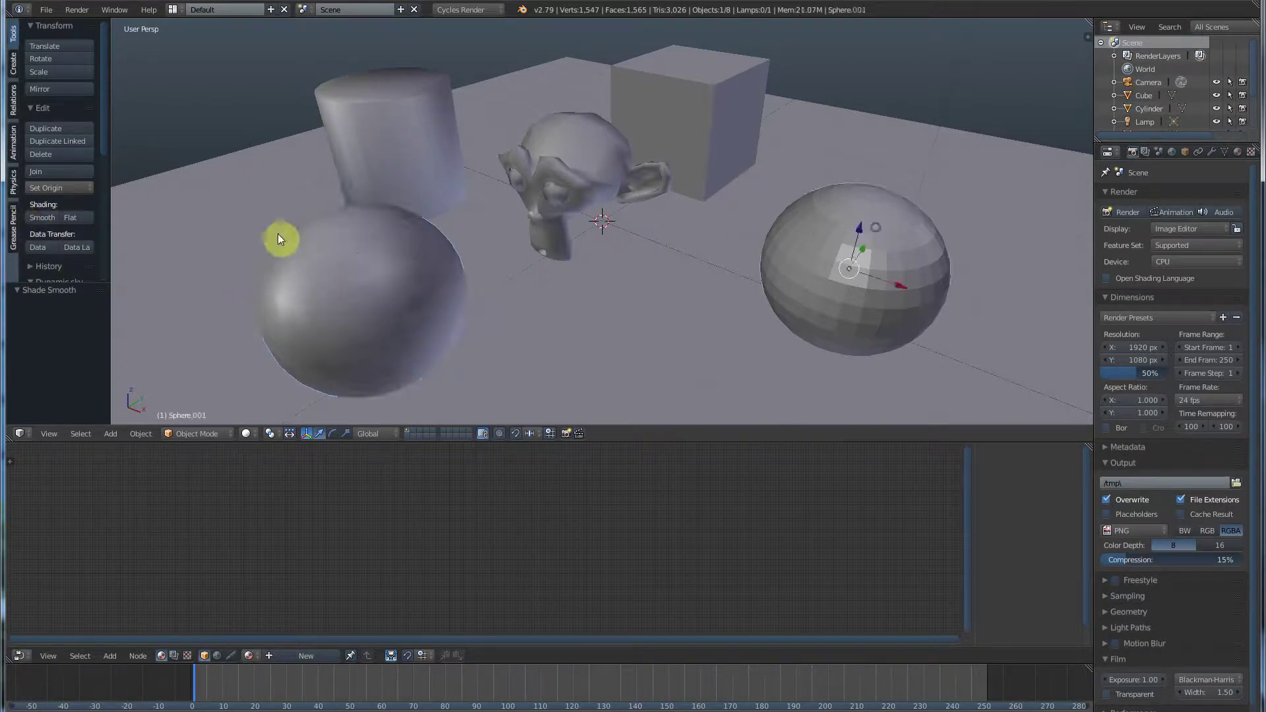
click(42, 217)
- Keep the cube flat shaded and bring up the viewport shading modes menu
right_click(721, 81)
click(44, 218)
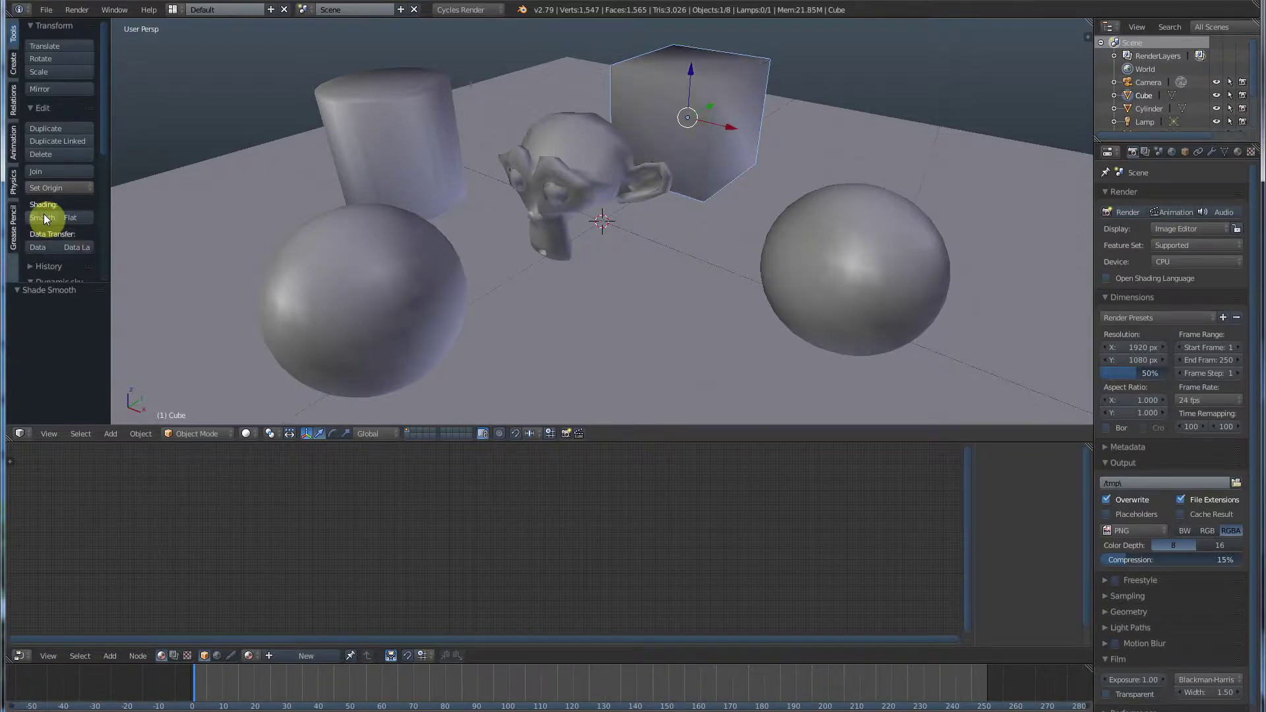
click(81, 217)
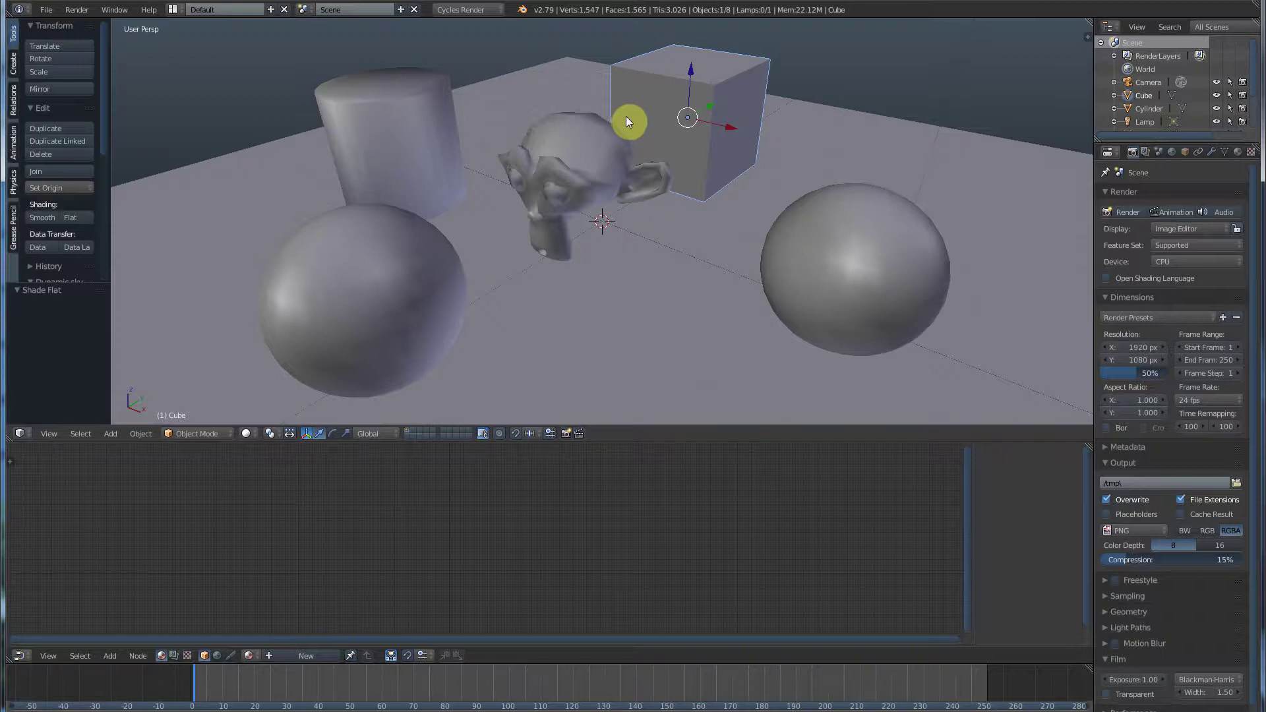
click(254, 433)
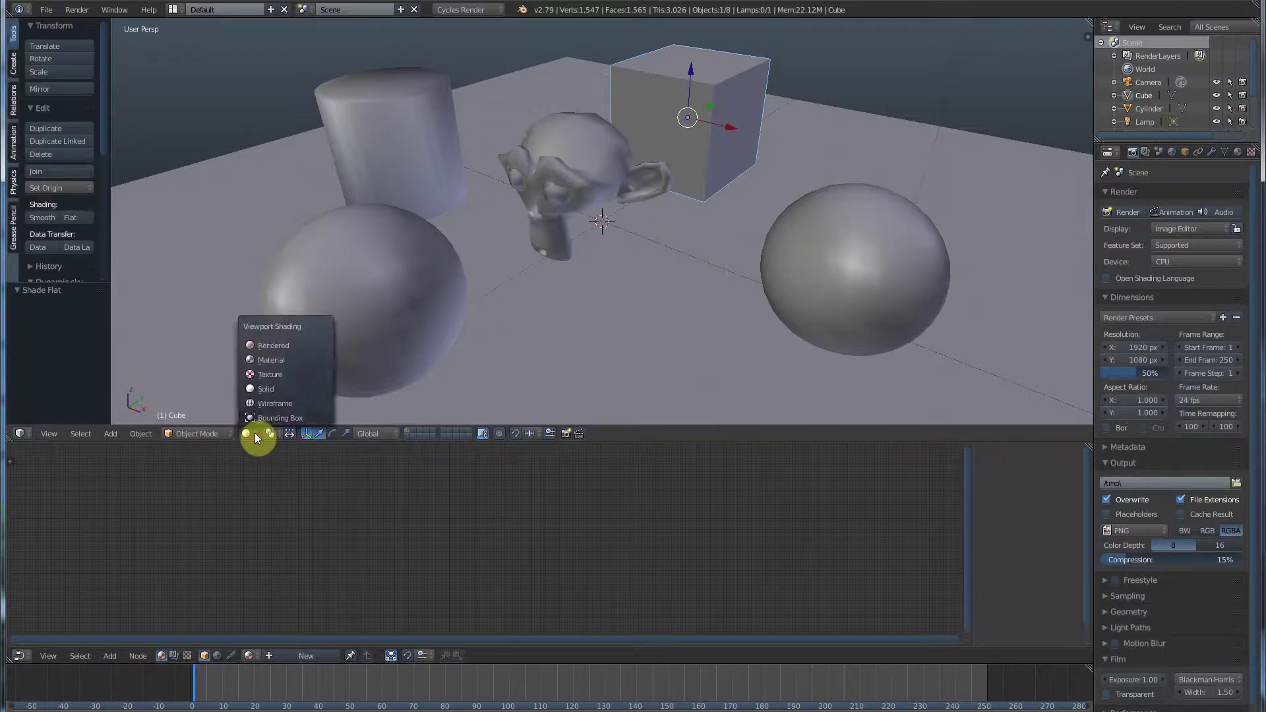
- Switch the viewport to Rendered shading, make Suzanne active, and widen the Properties editor
click(273, 348)
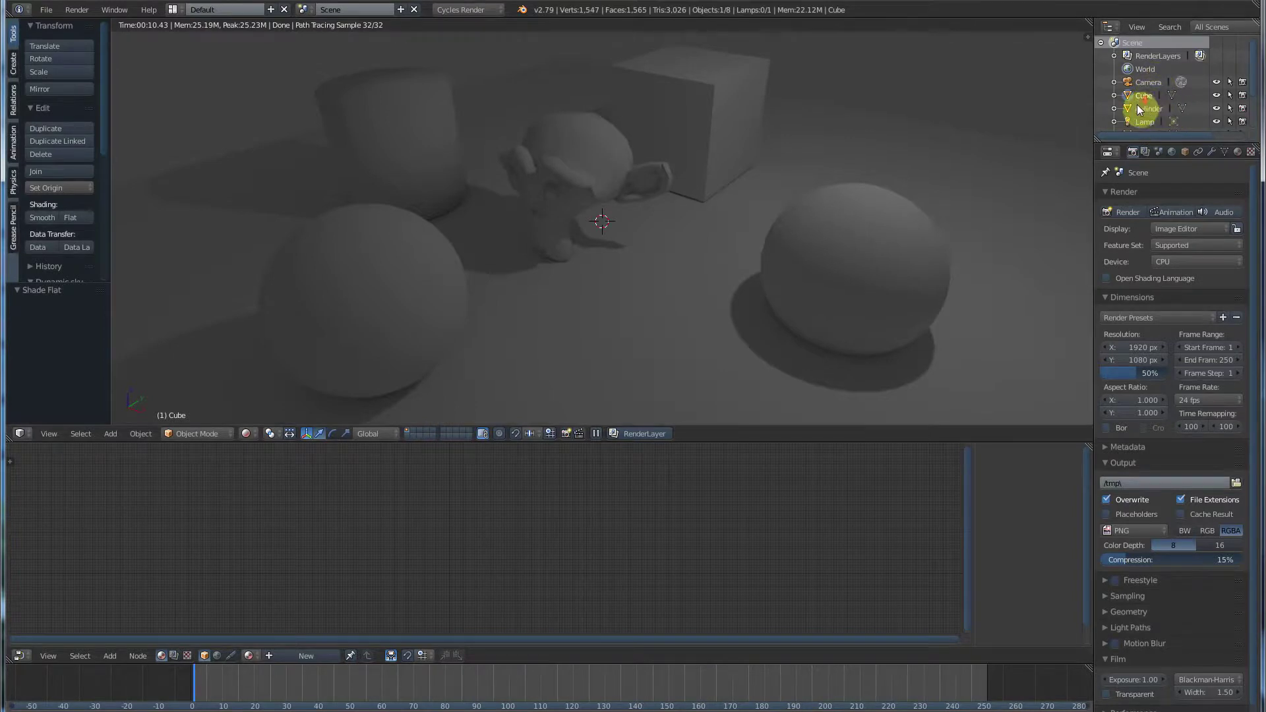
scroll(1137, 104, down, 3)
scroll(1161, 100, down, 1)
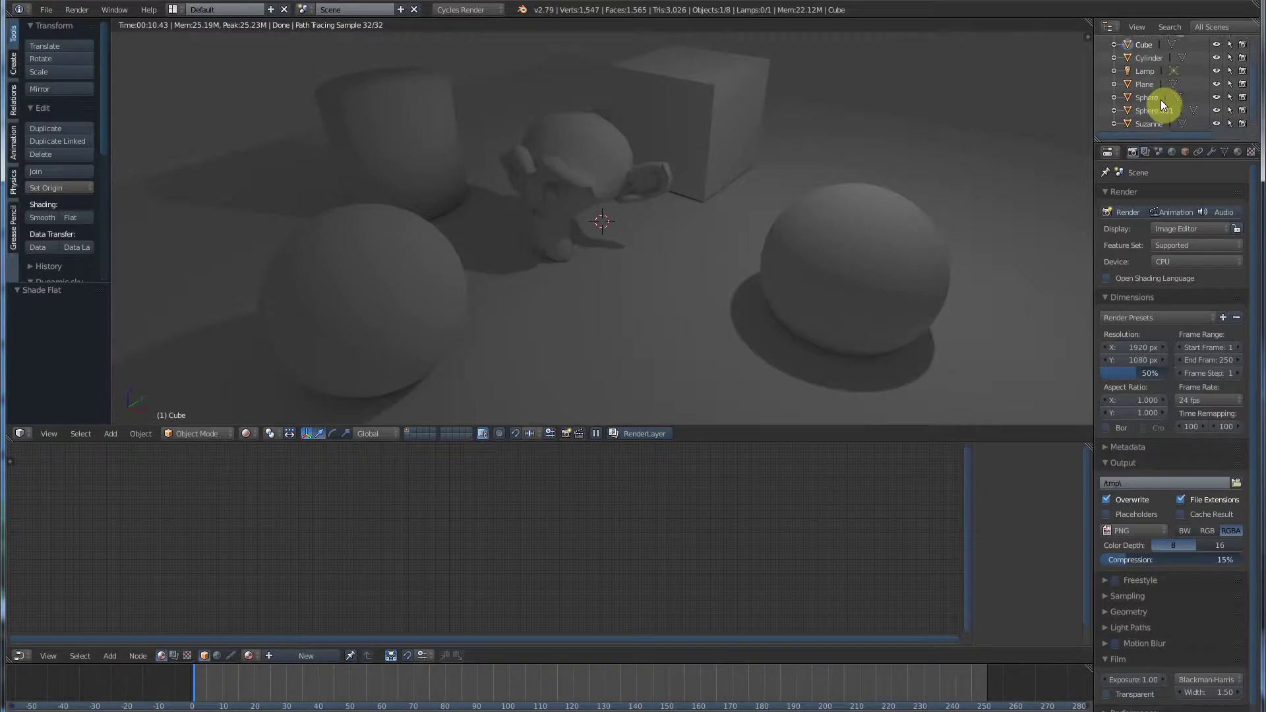
click(1148, 124)
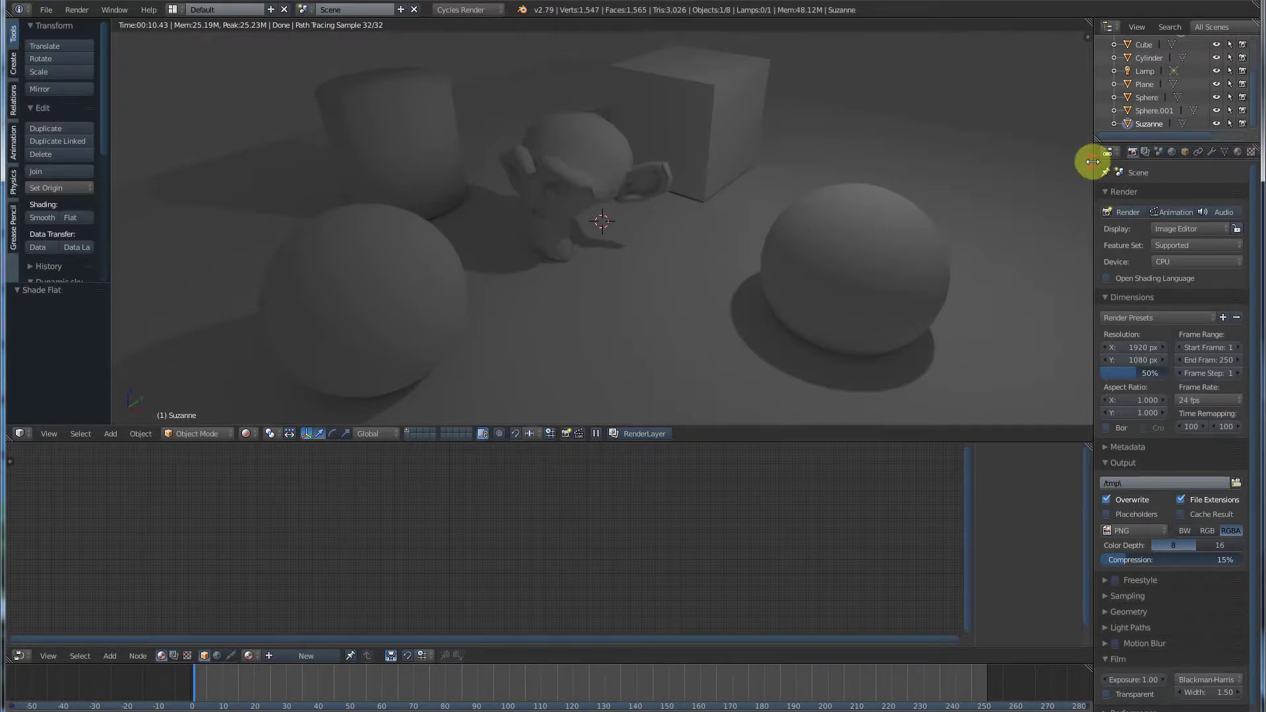
drag(1092, 161, 1060, 161)
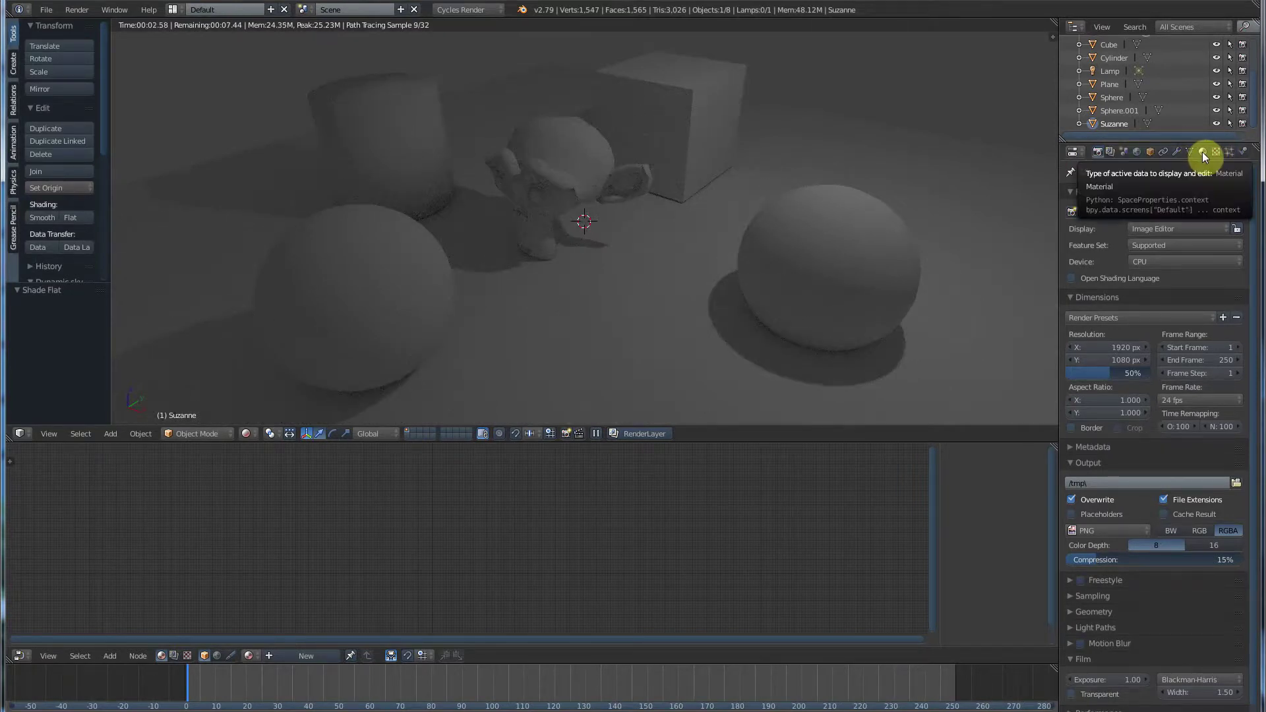
- Create a new material named 'Material' for Suzanne in the Material properties
click(1202, 153)
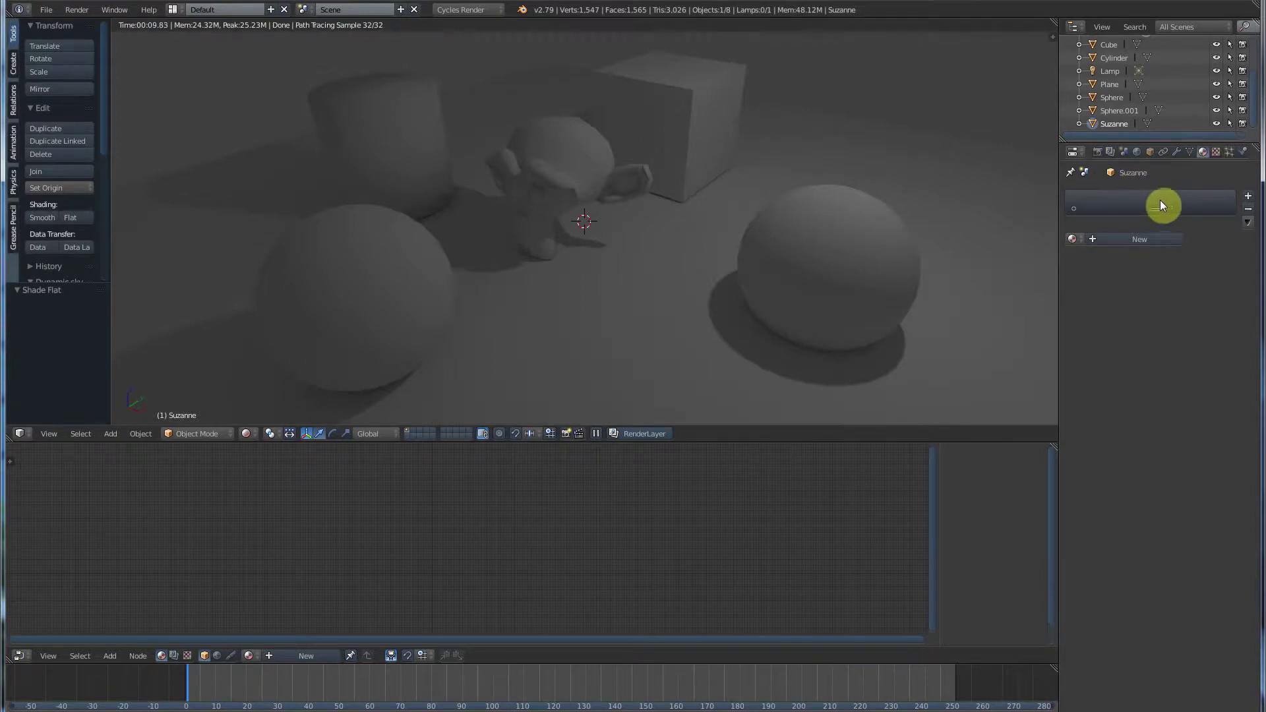
click(1128, 240)
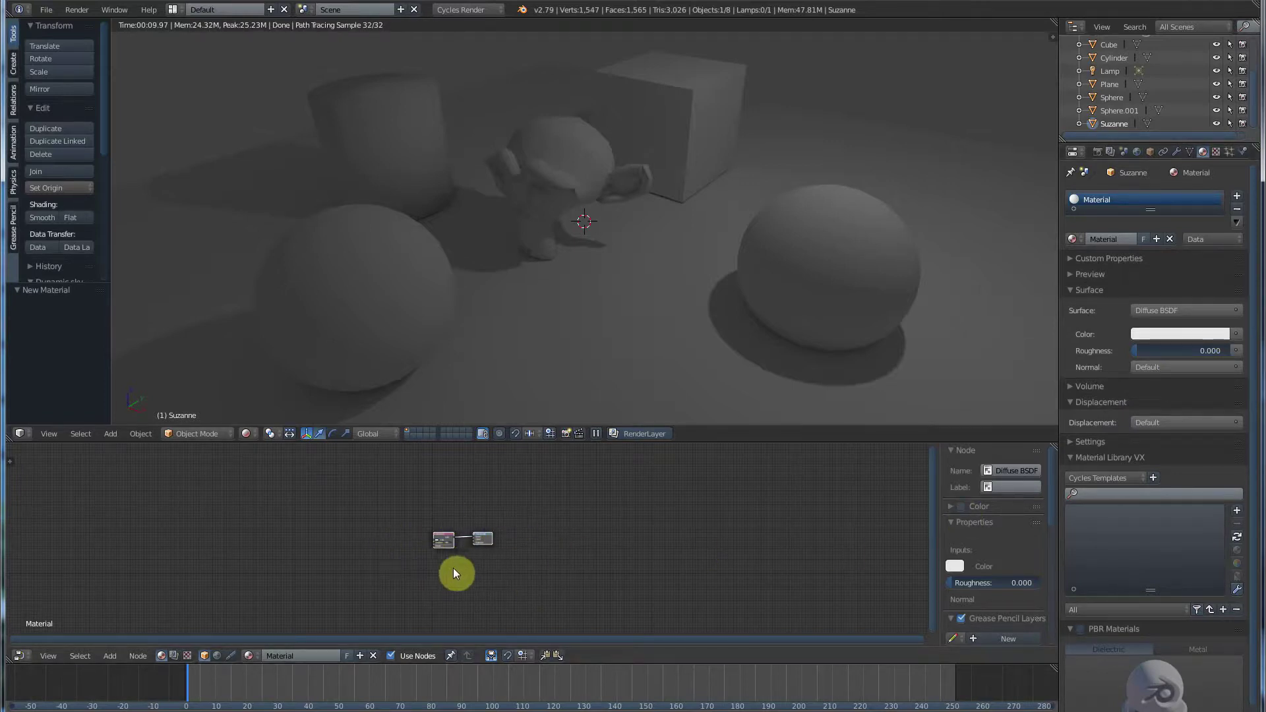
- Zoom into the node editor and reposition the Material Output and Diffuse BSDF nodes
scroll(448, 567, up, 3)
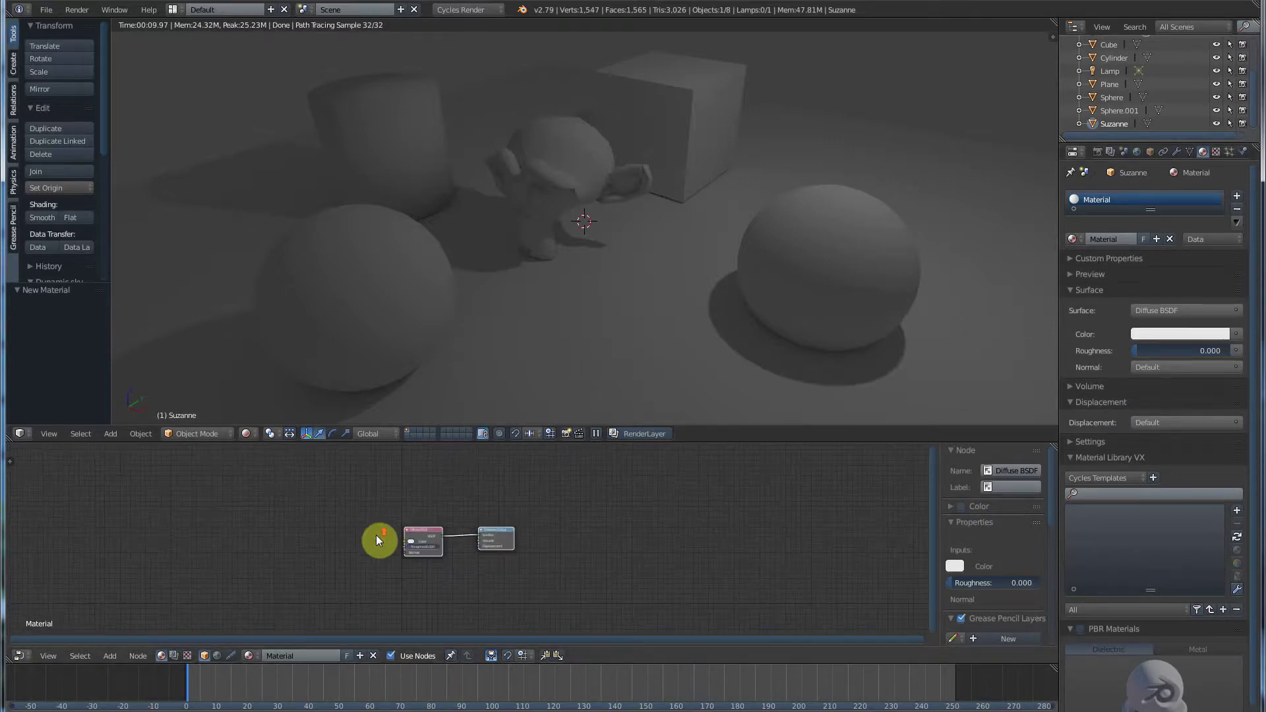
scroll(378, 536, up, 5)
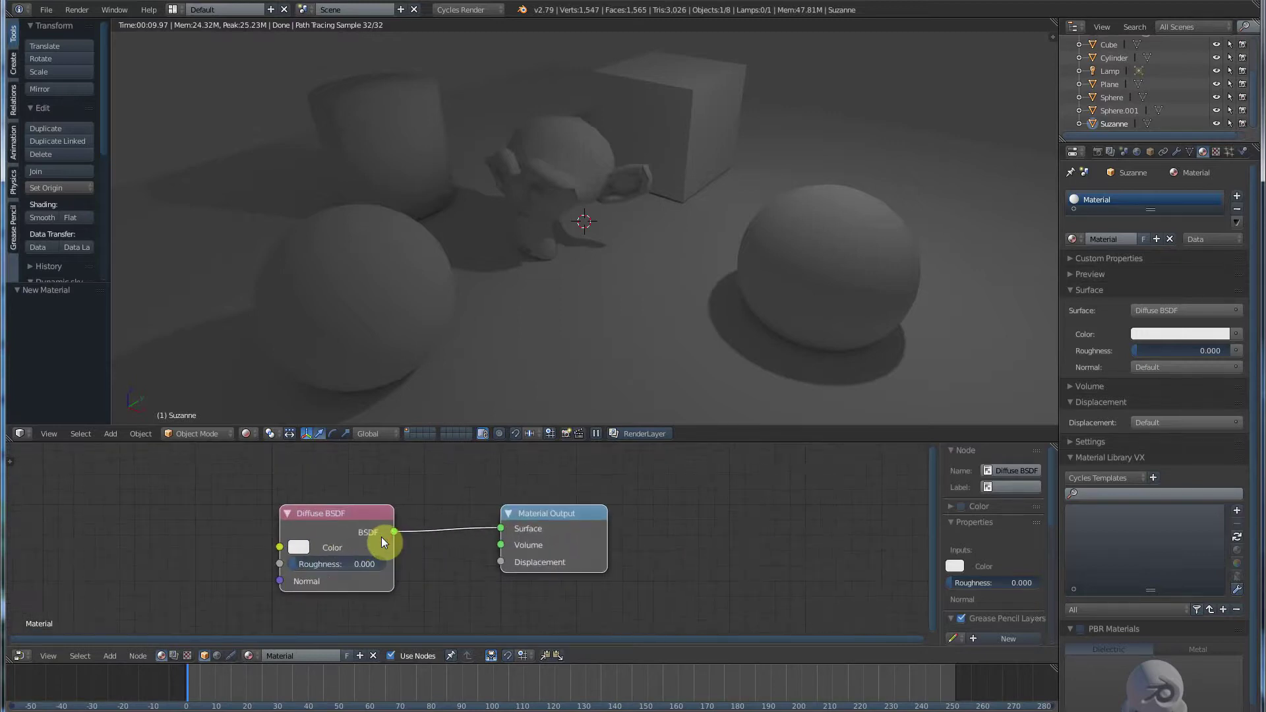
scroll(381, 538, up, 1)
drag(572, 512, 568, 477)
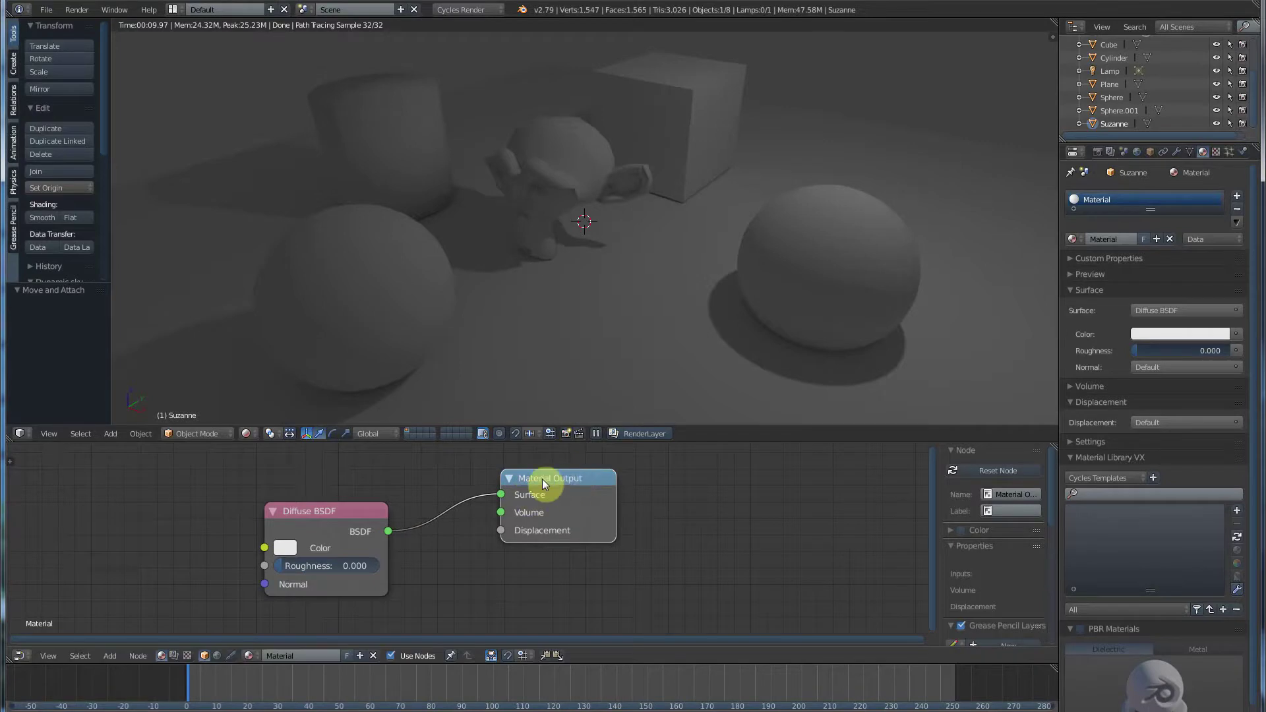
click(318, 512)
drag(318, 512, 350, 517)
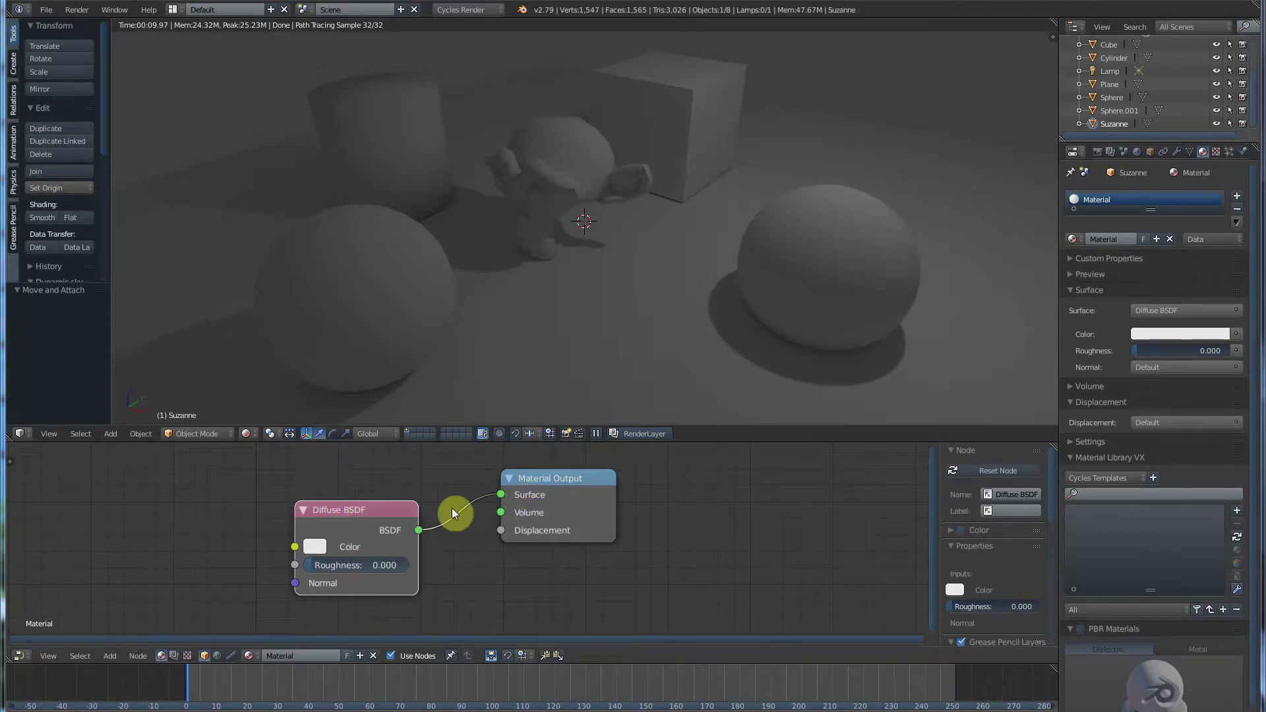
- Relink the Diffuse BSDF output to Material Output, trying the Surface and Volume inputs
drag(501, 495, 500, 495)
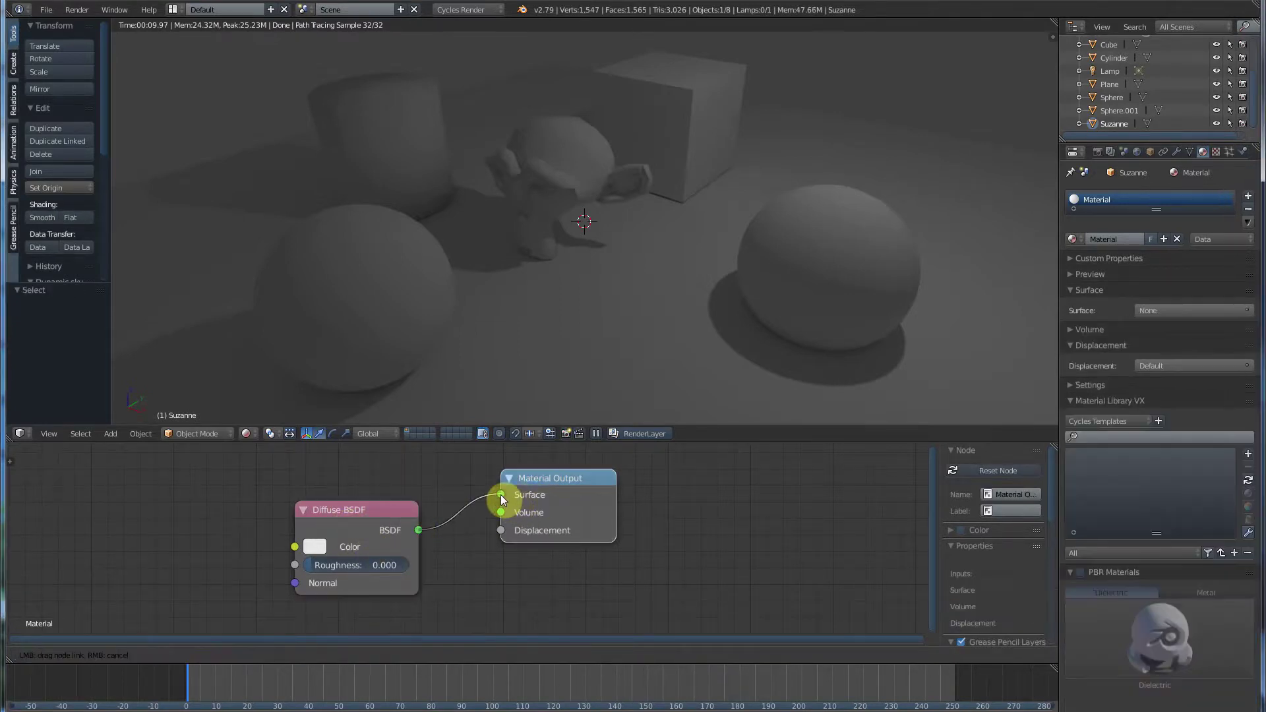
drag(451, 527, 449, 526)
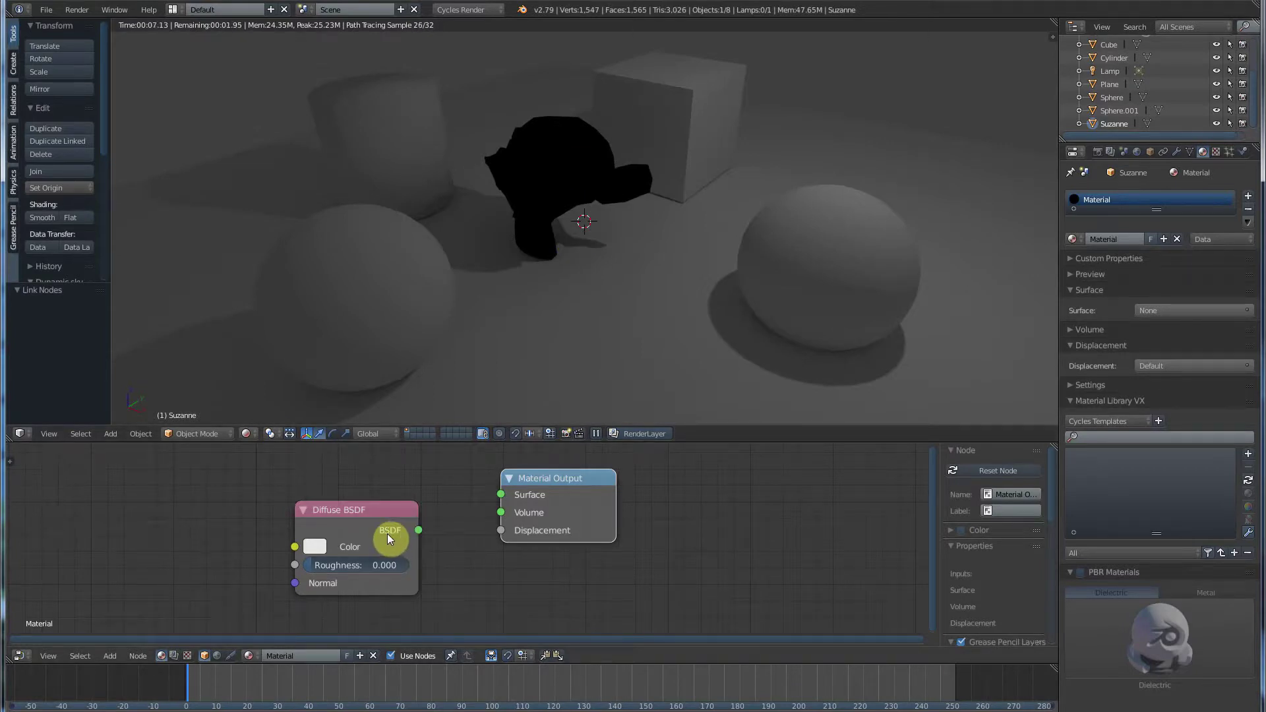
drag(418, 530, 418, 529)
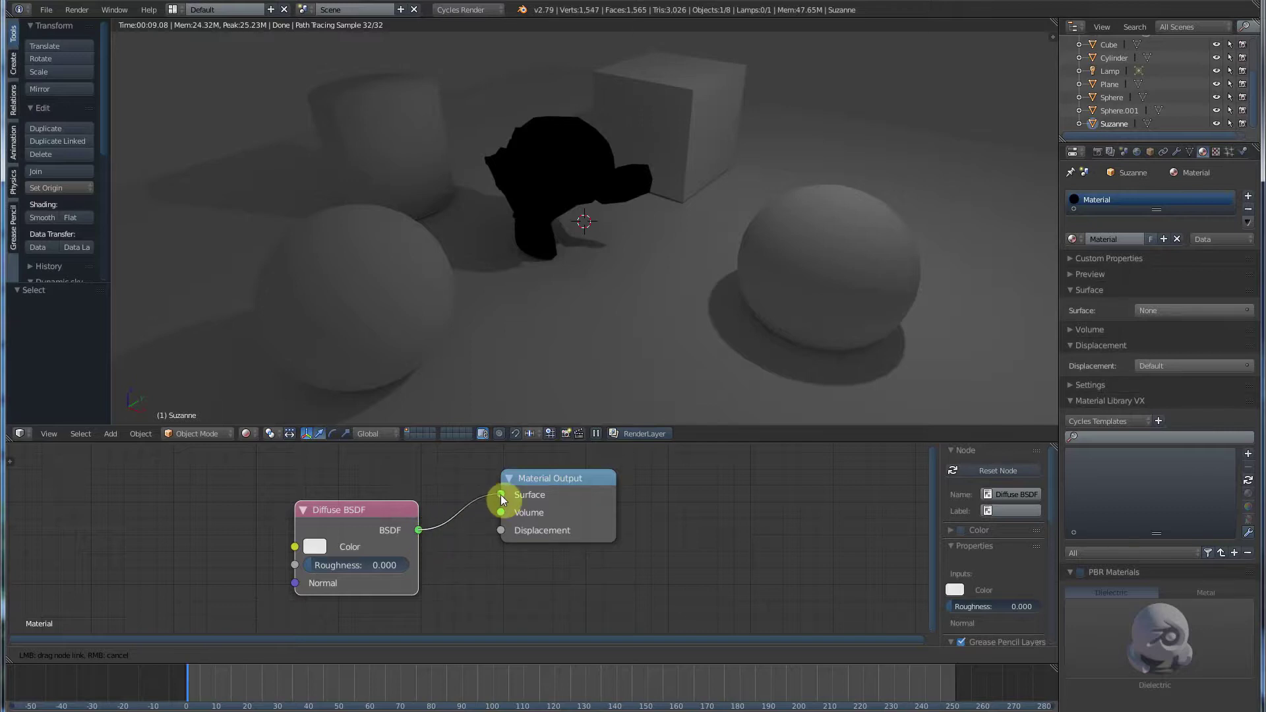
drag(501, 495, 500, 494)
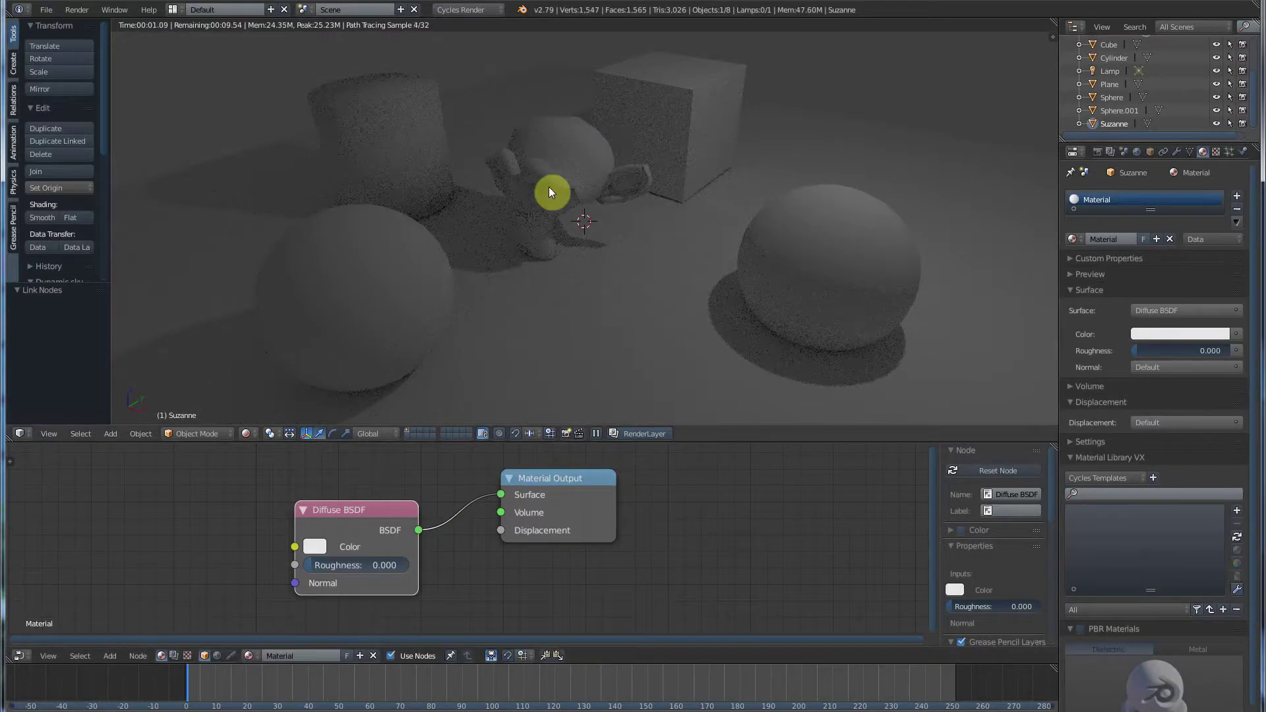
drag(499, 496, 499, 511)
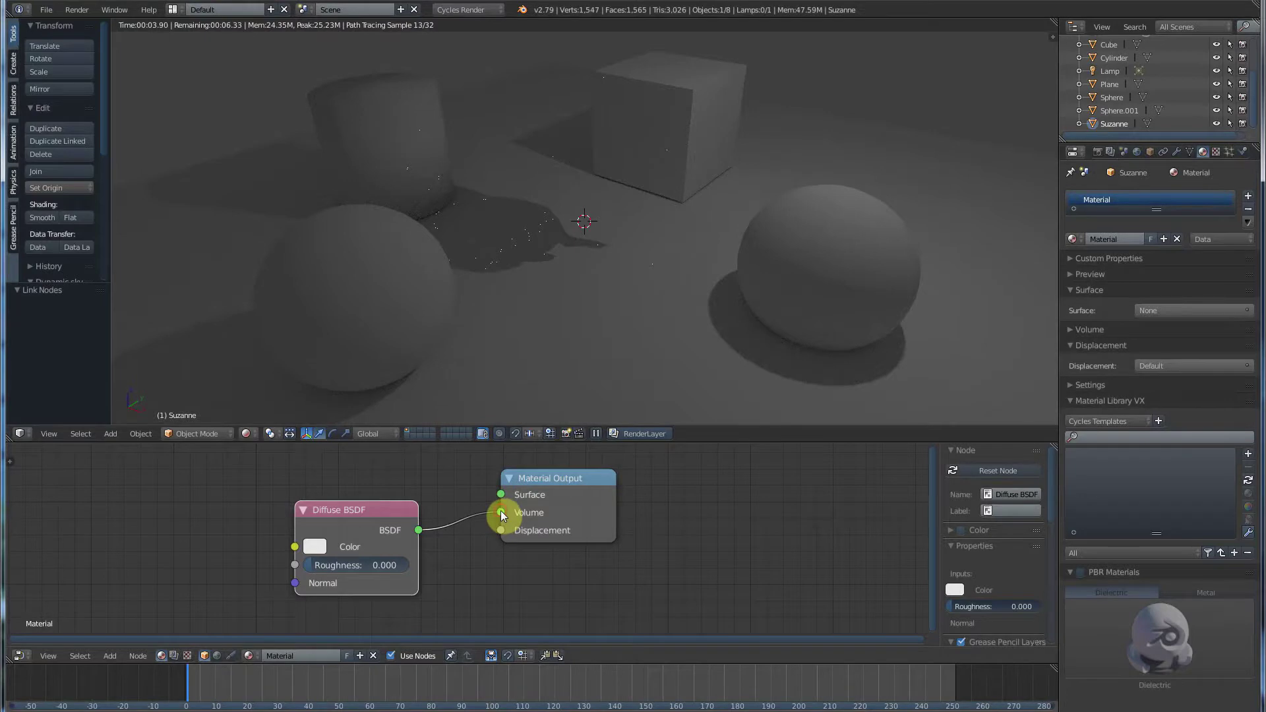
mouse_move(501, 510)
mouse_down()
mouse_move(505, 532)
mouse_move(506, 493)
mouse_up()
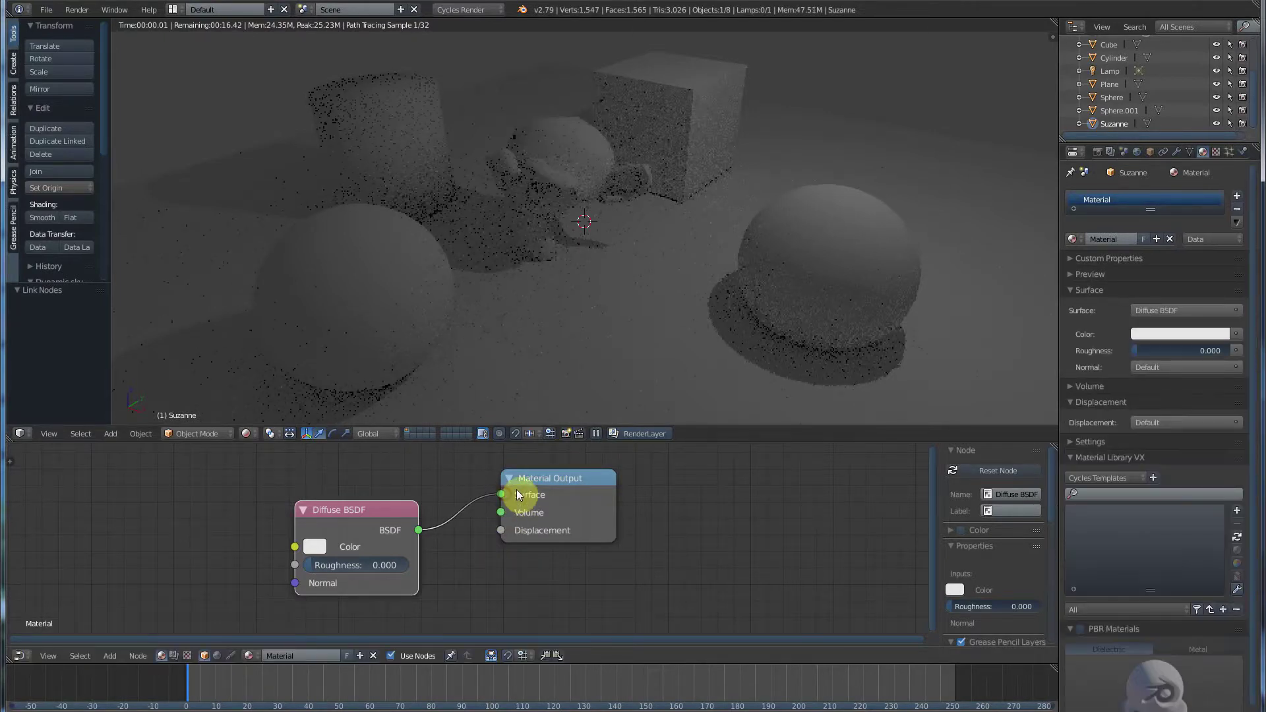
- Give Suzanne's Diffuse BSDF a teal green colour (RGB 0.045, 0.800, 0.541)
click(309, 547)
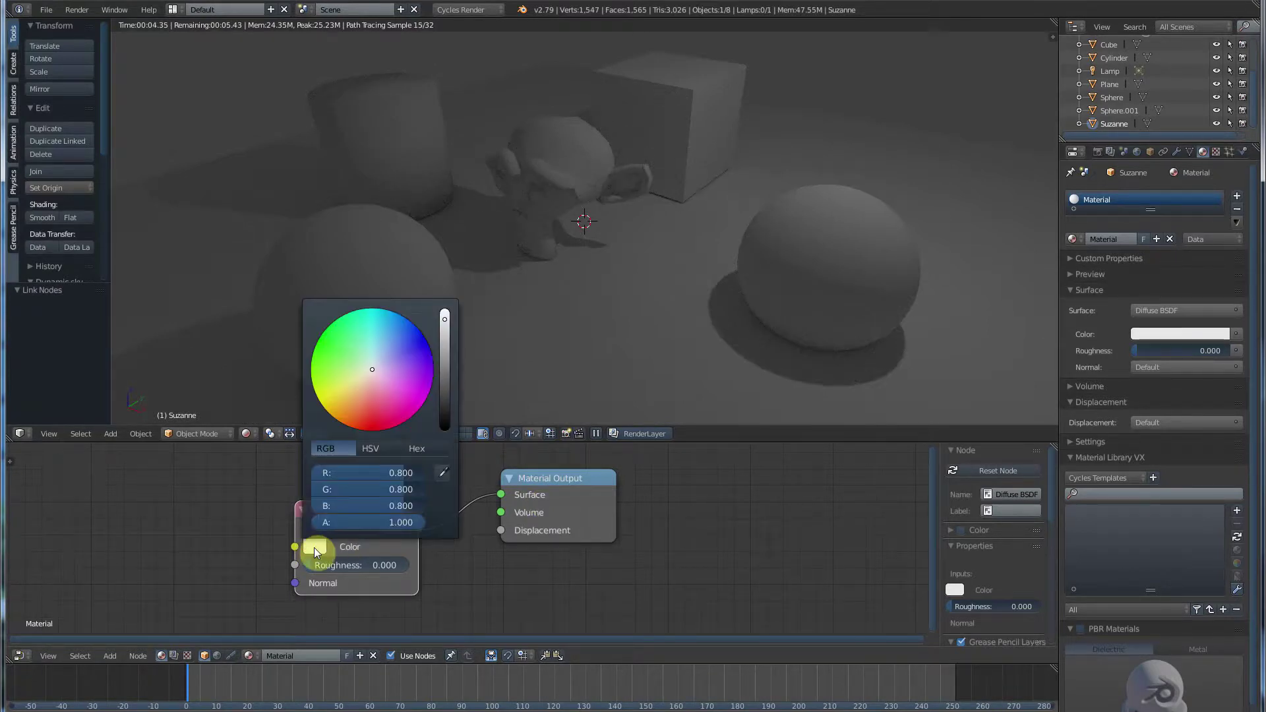
click(412, 336)
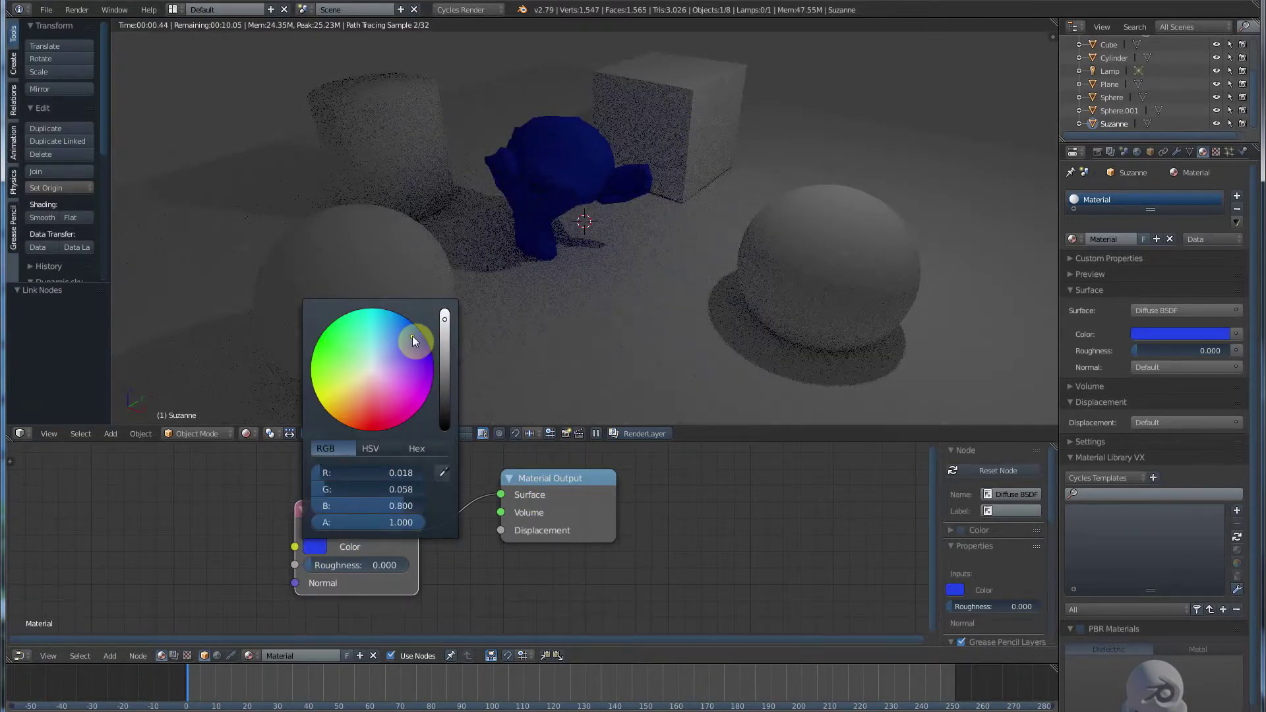
click(381, 417)
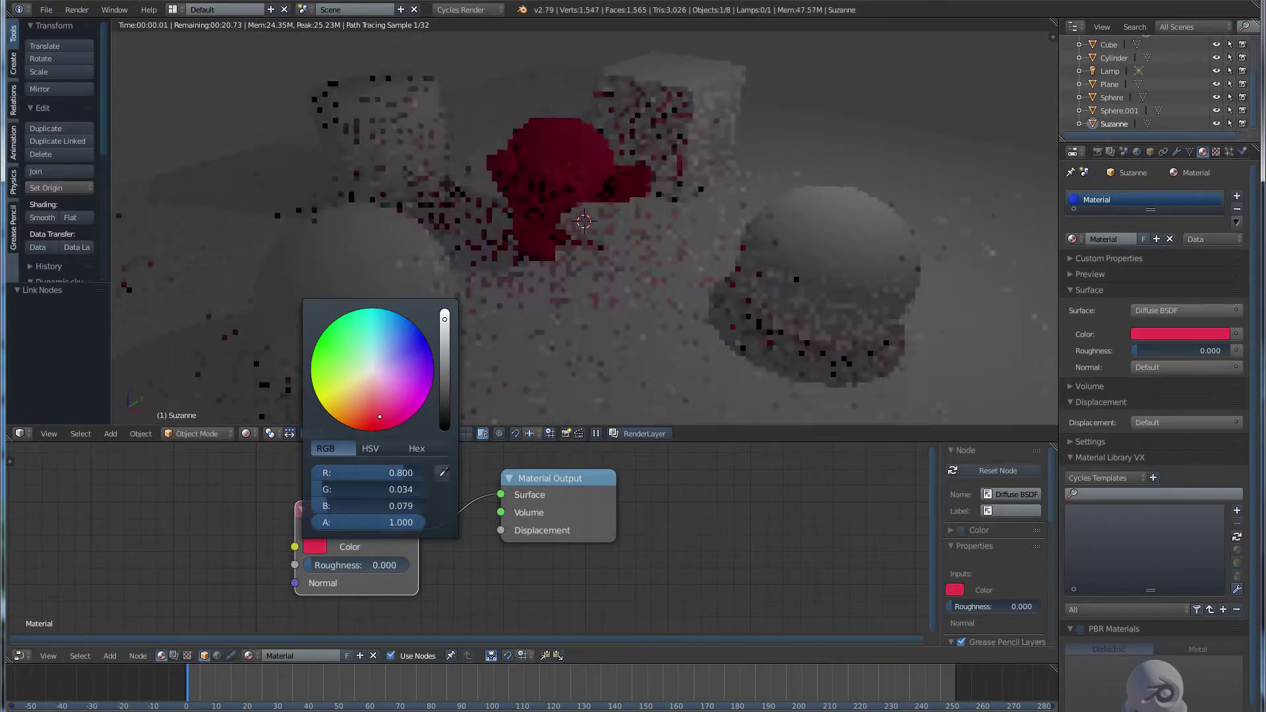
click(331, 375)
click(362, 325)
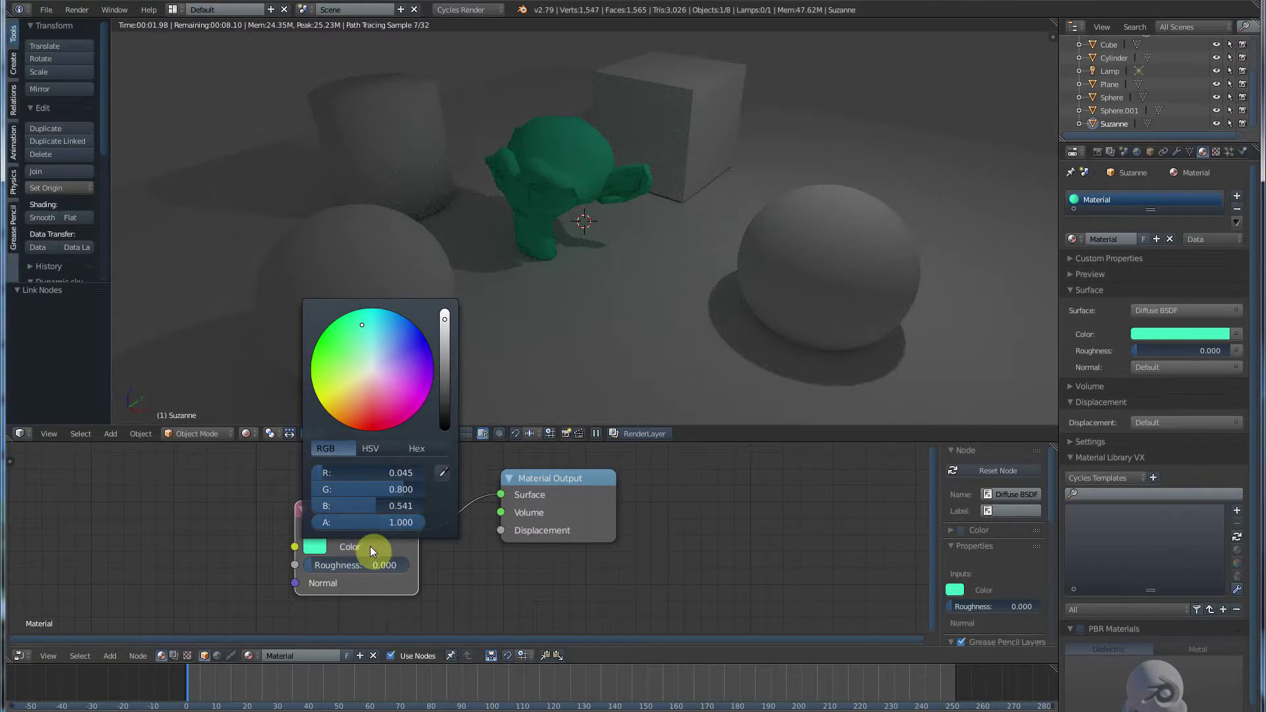
click(366, 589)
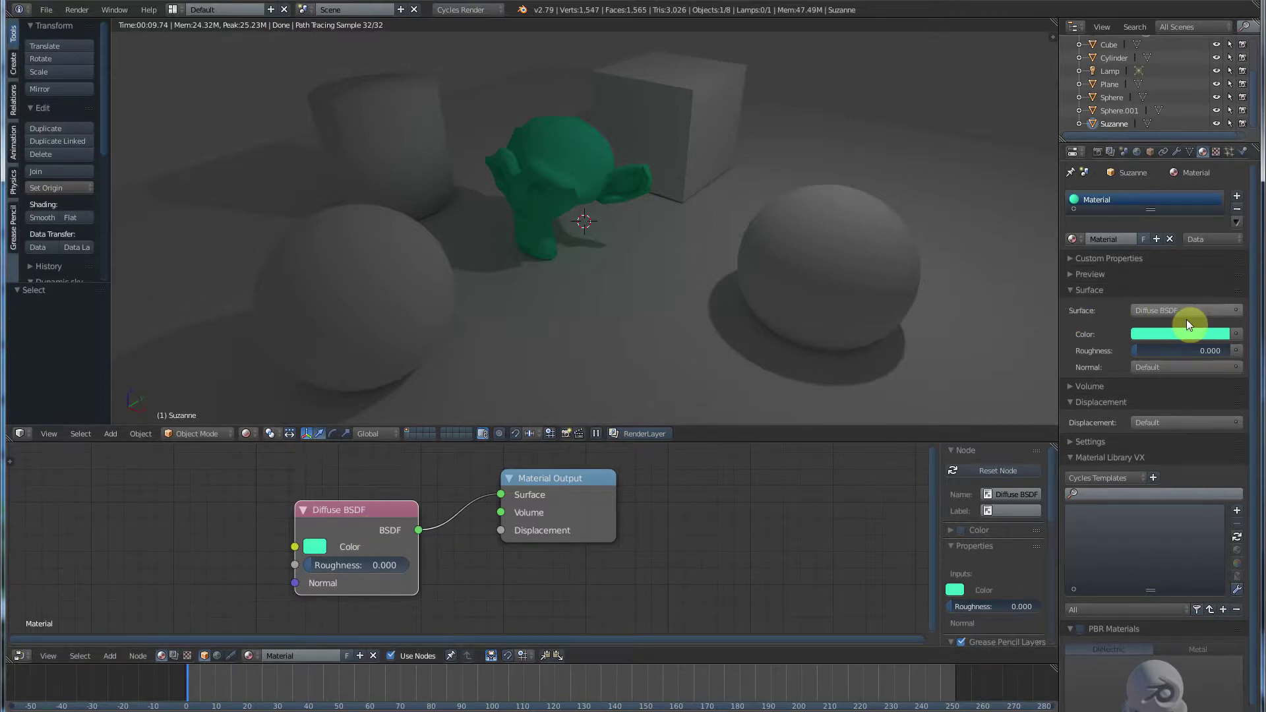
- Try Emission as Suzanne's surface shader, then settle on Principled BSDF
click(1163, 310)
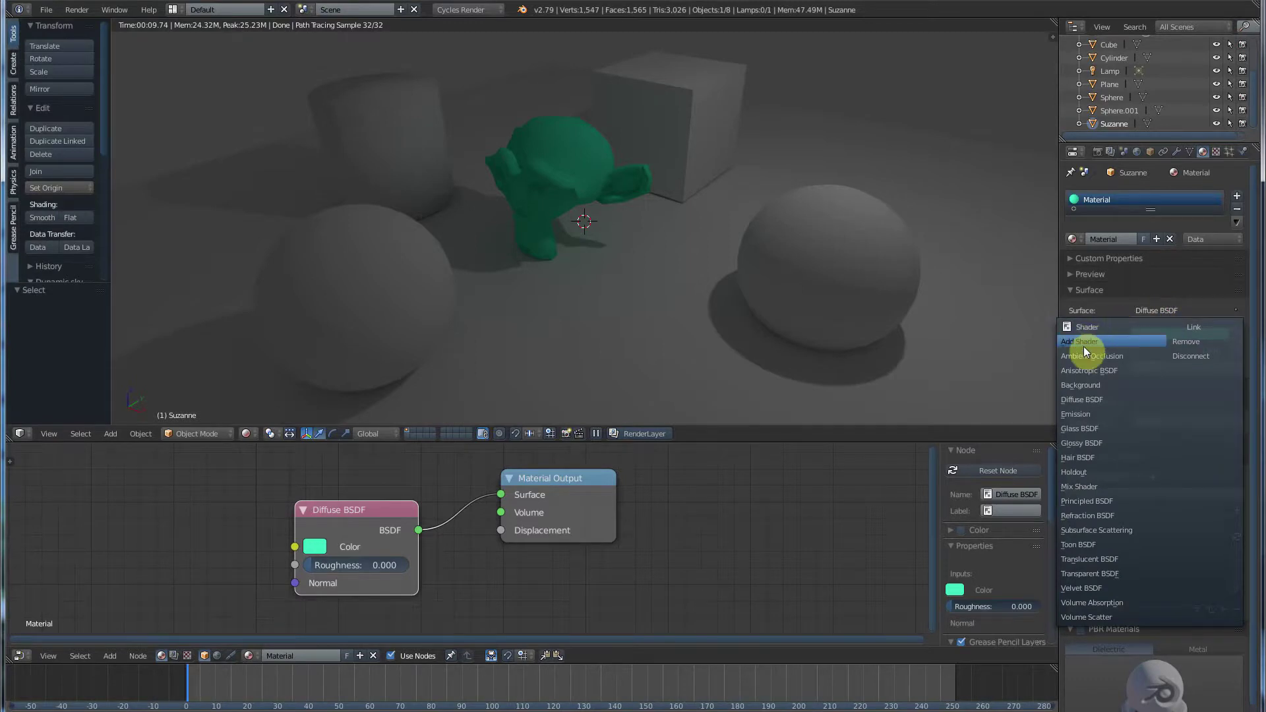
click(1075, 414)
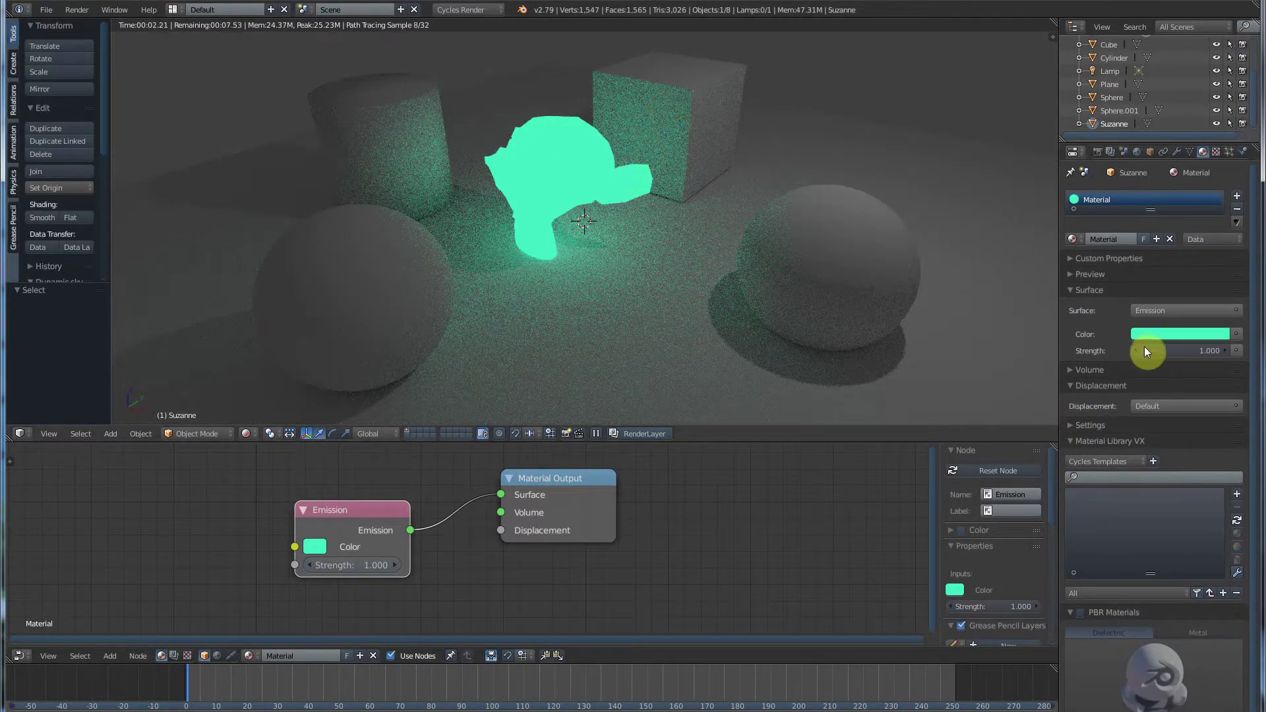
click(1161, 311)
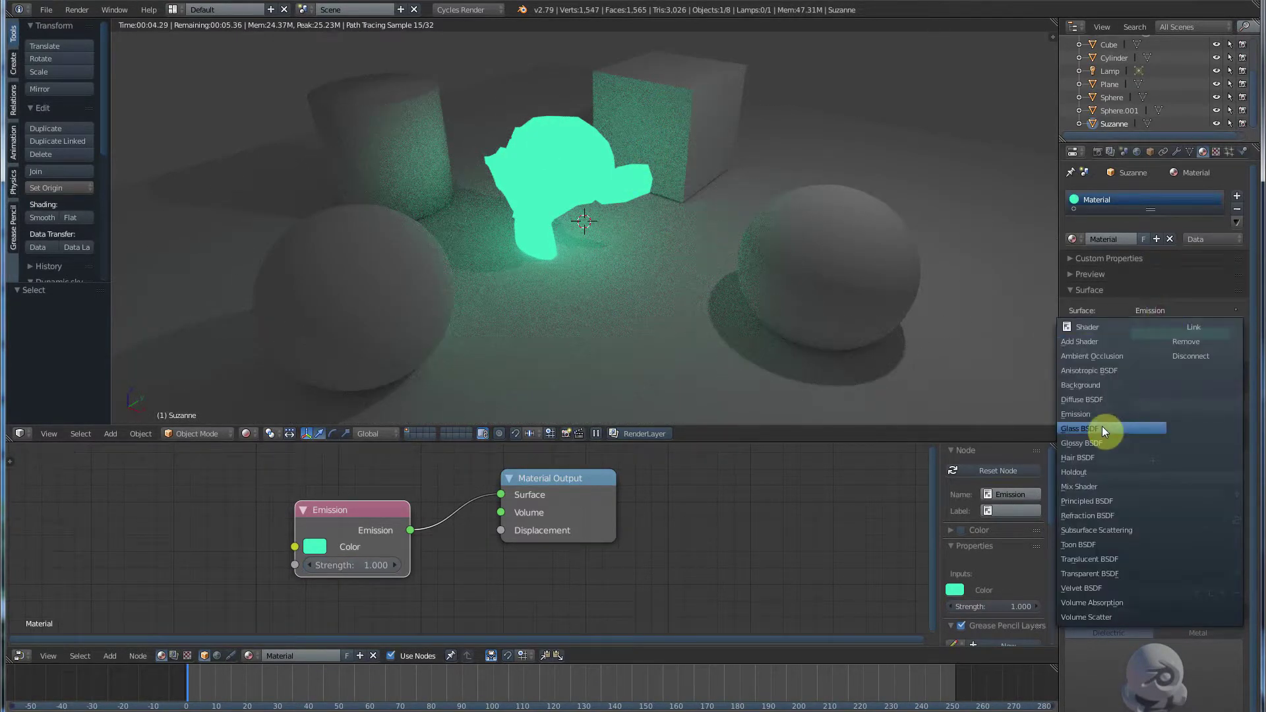
click(1078, 502)
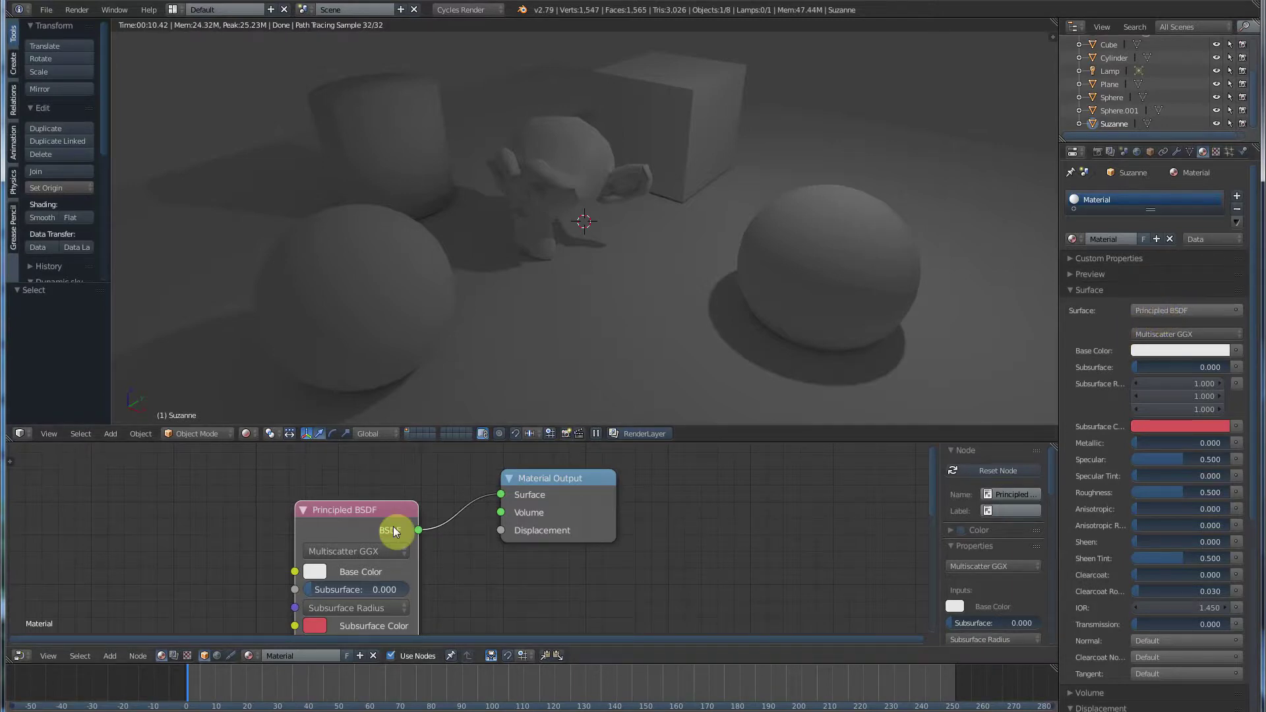
- Set the Principled BSDF Metallic value to 1.000 for Suzanne's material
mouse_move(356, 513)
mouse_down()
mouse_move(374, 484)
mouse_move(363, 509)
mouse_up()
scroll(374, 564, down, 2)
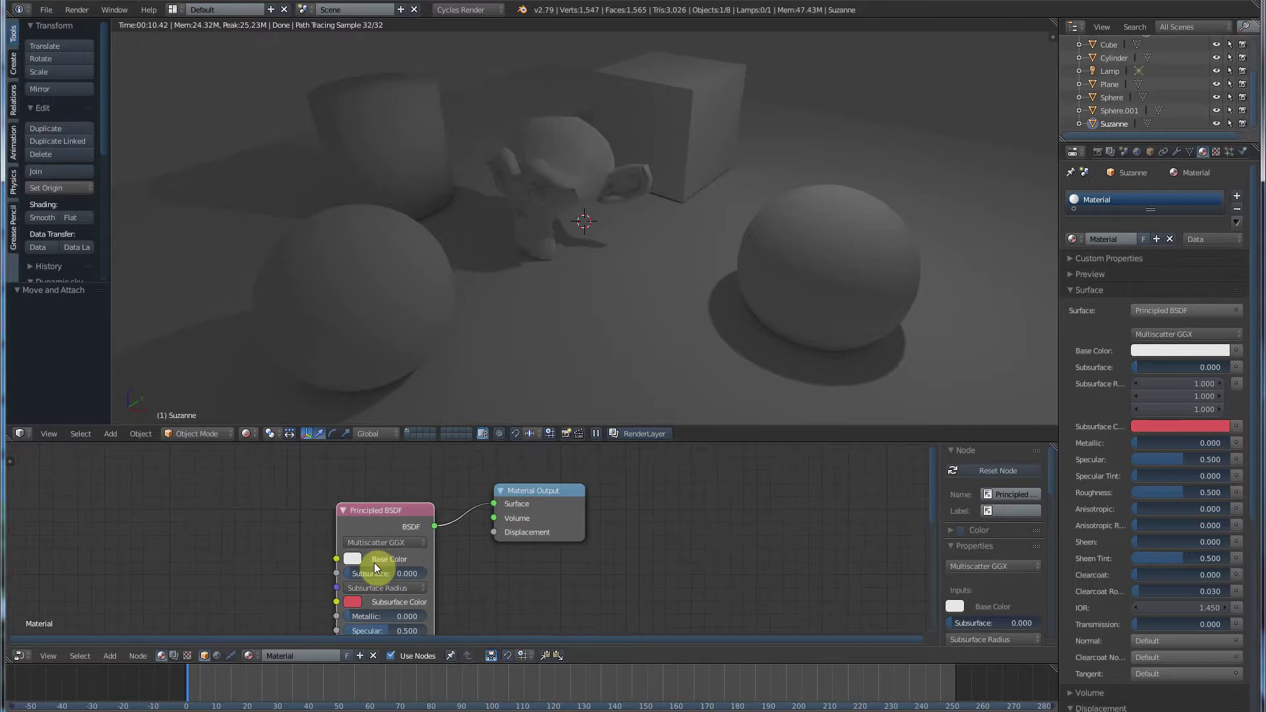
scroll(373, 563, down, 1)
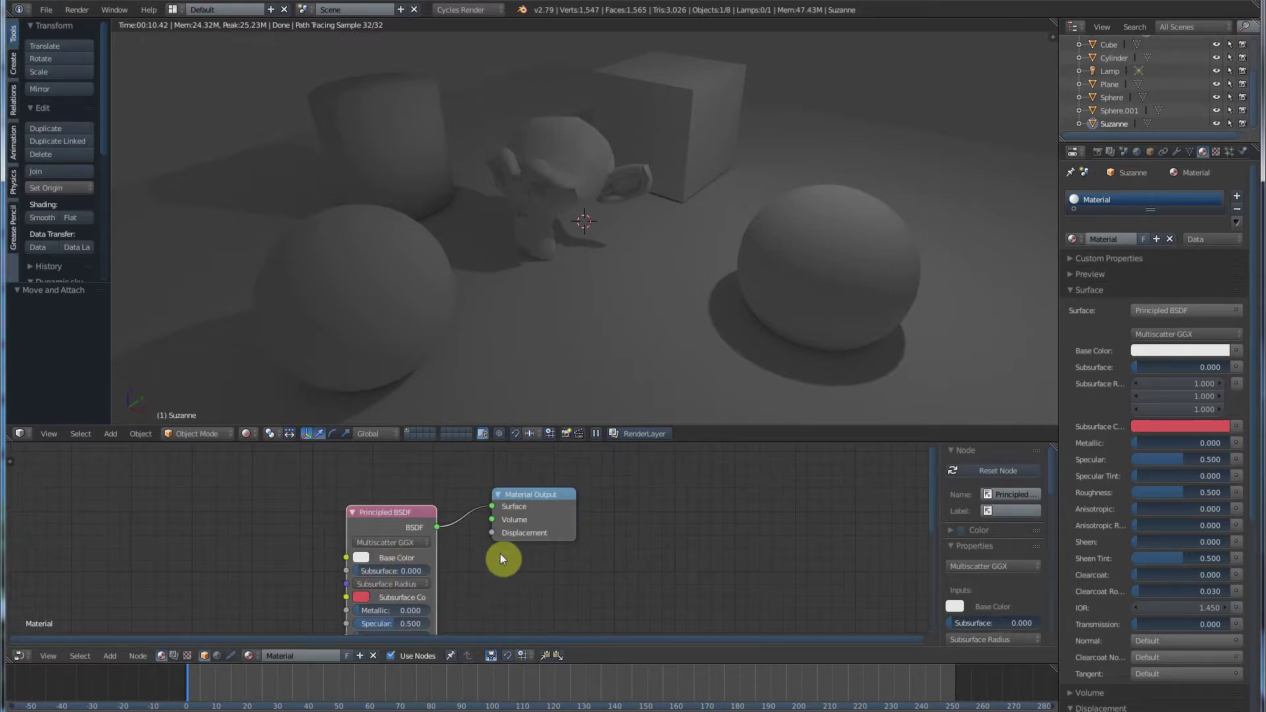
middle_drag(484, 568, 527, 568)
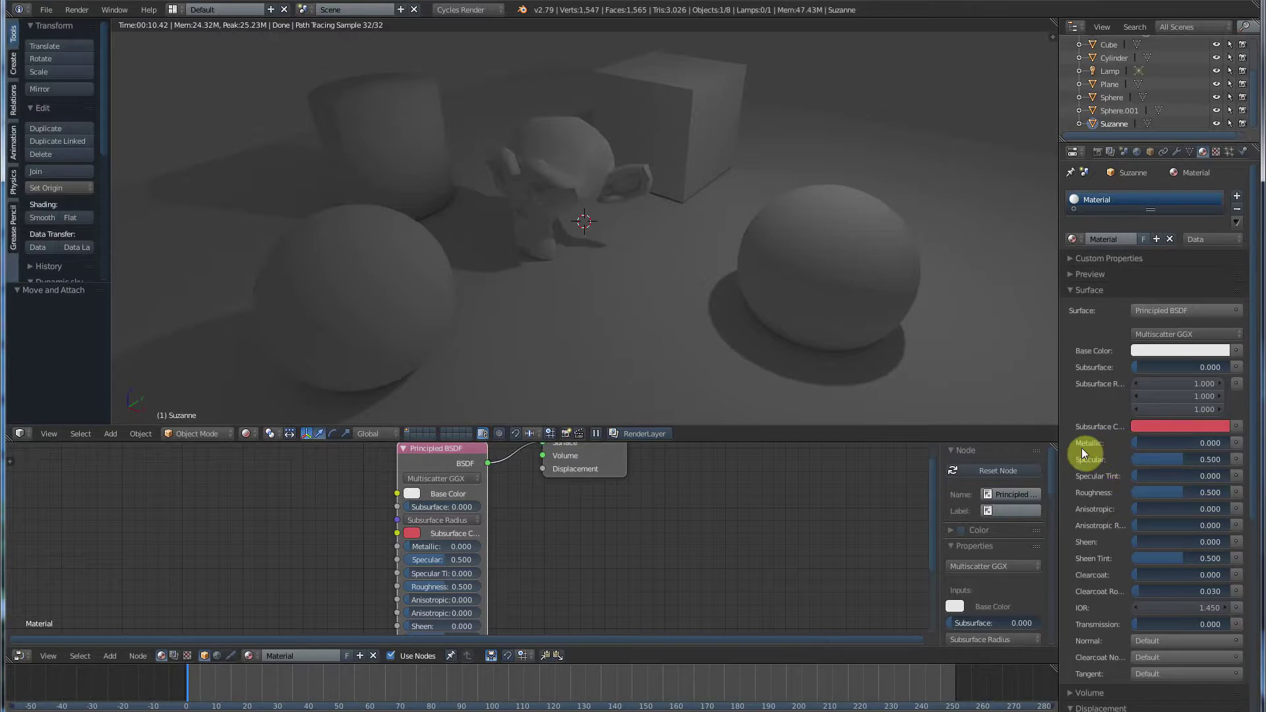
drag(1138, 443, 1231, 444)
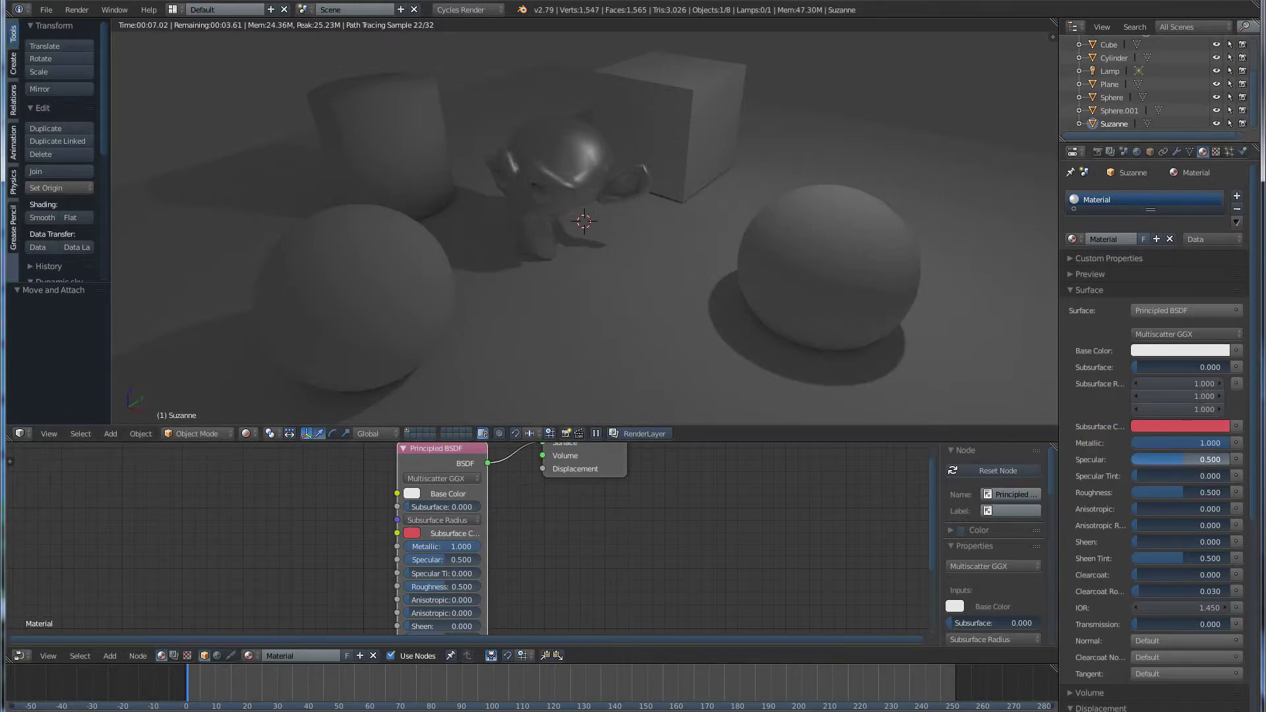
- Set Specular to 0.000 and a golden Base Color, then zoom in on Suzanne
drag(1180, 460, 1144, 455)
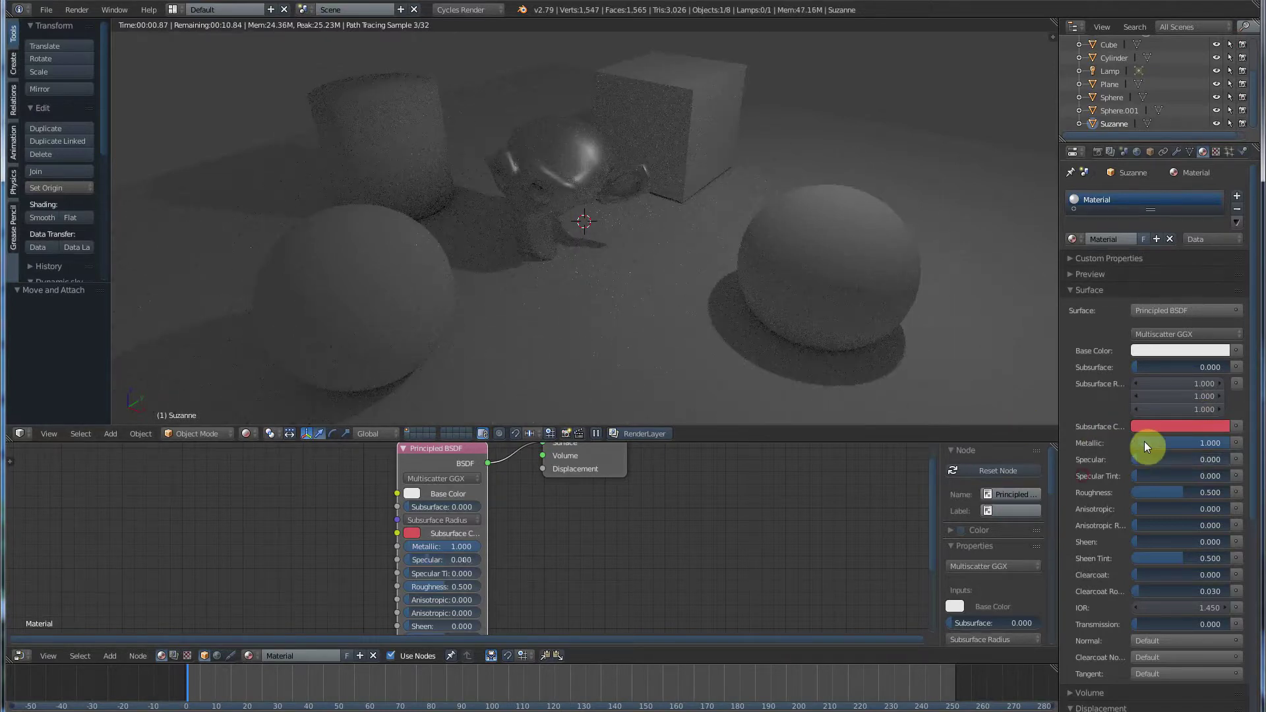
click(1193, 351)
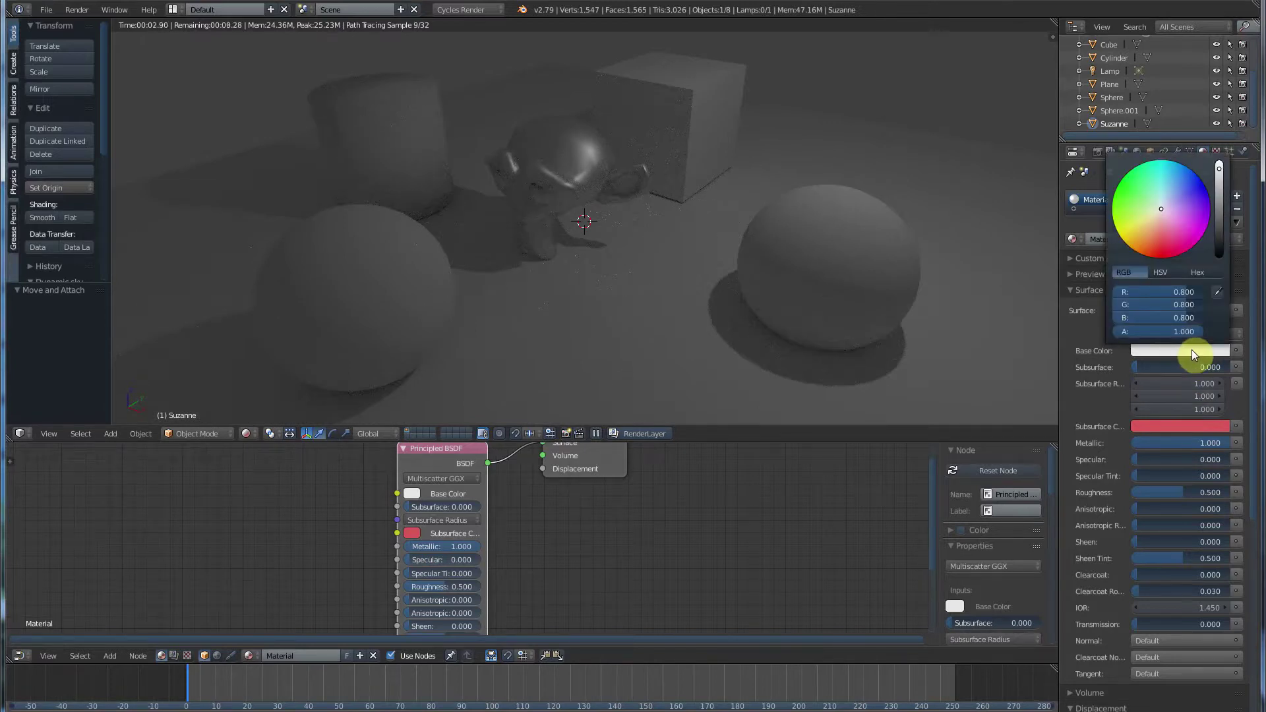
click(1188, 185)
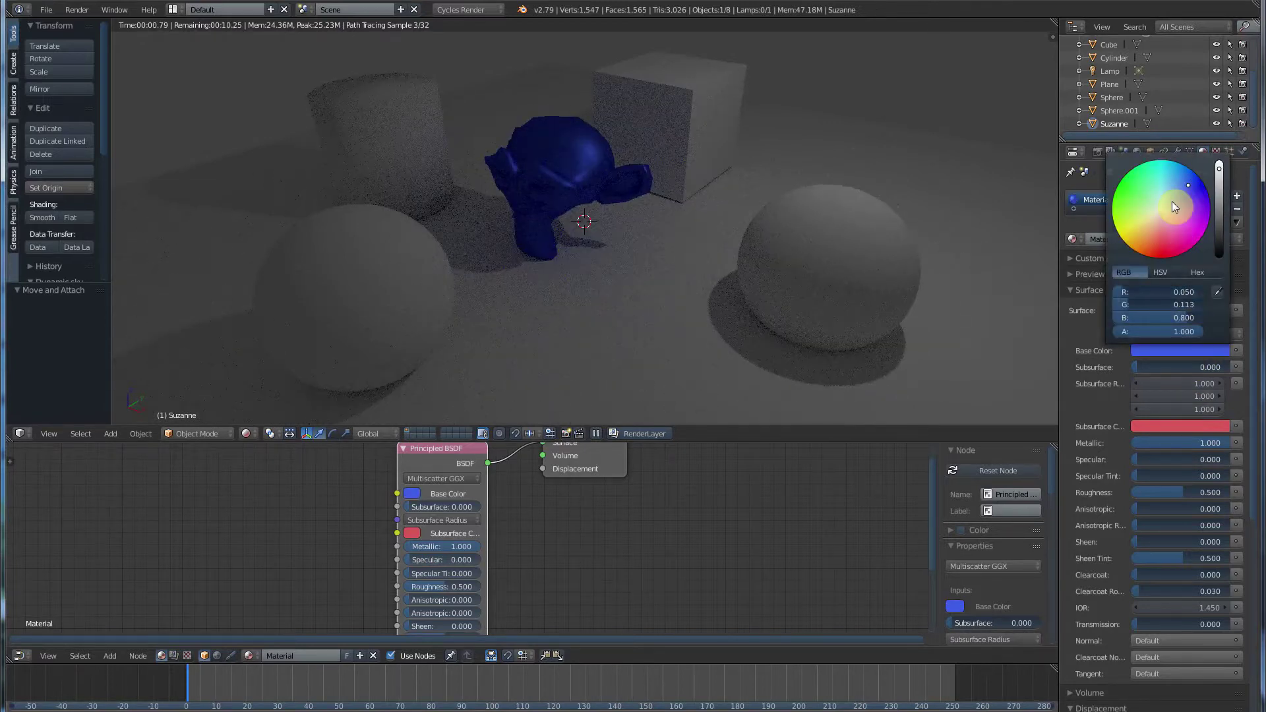
click(1136, 238)
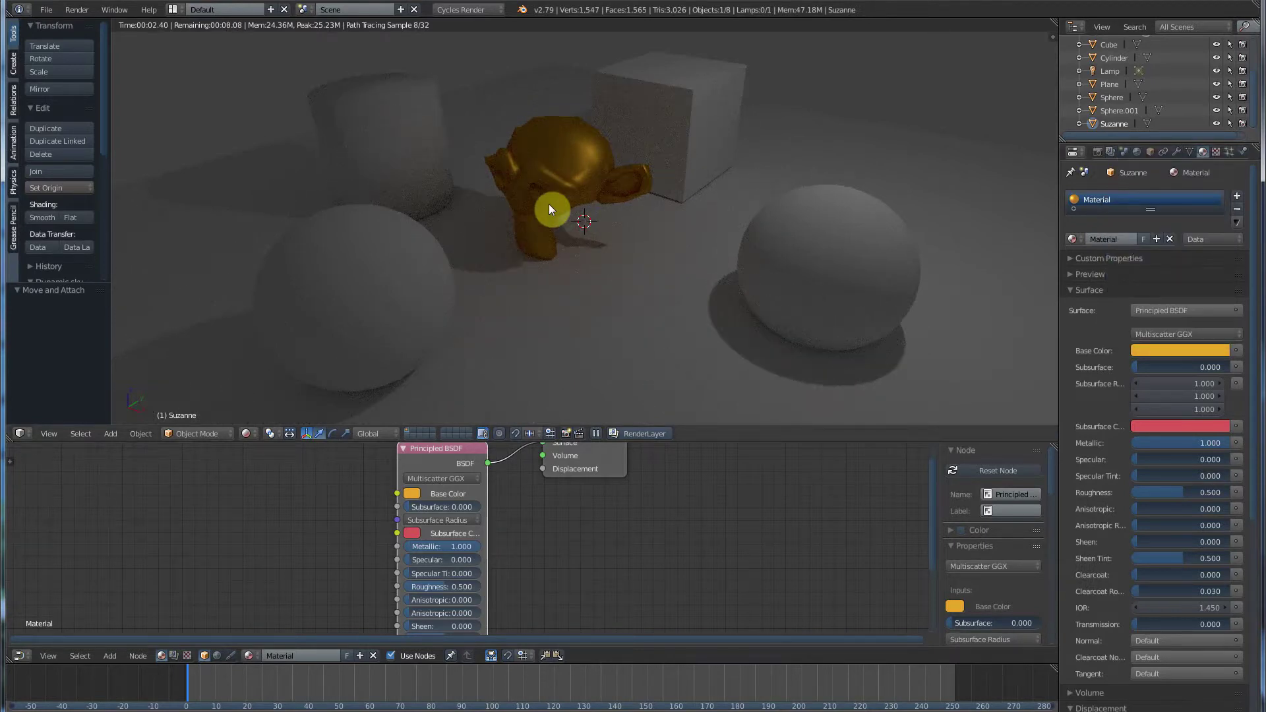
scroll(548, 204, up, 2)
mouse_move(556, 191)
middle_down()
mouse_move(572, 240)
mouse_move(571, 183)
middle_up()
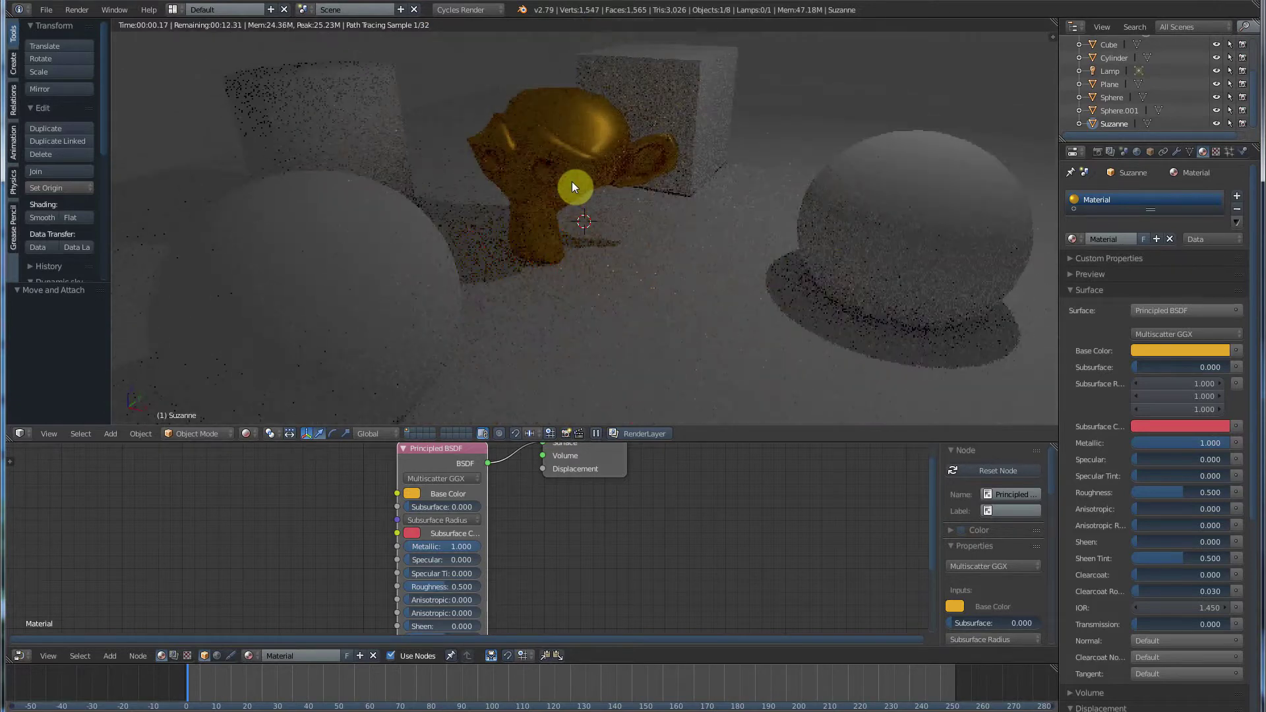
scroll(582, 191, down, 2)
scroll(580, 203, up, 4)
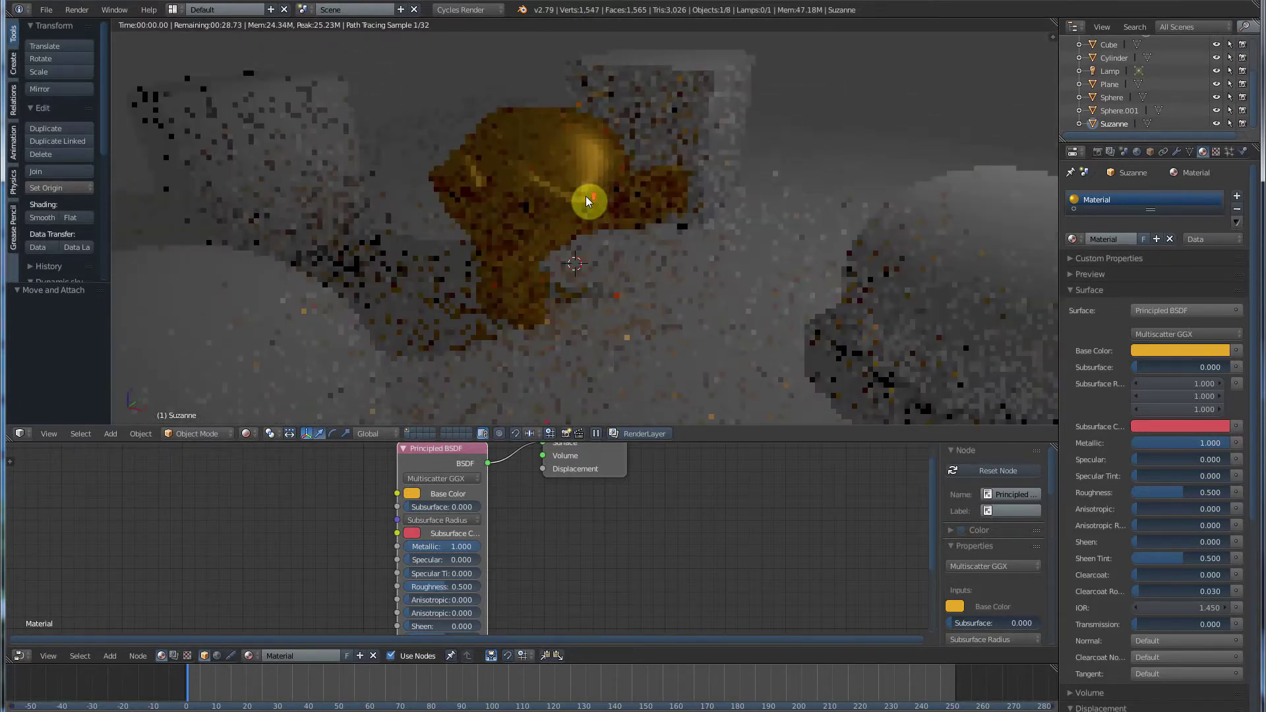
scroll(585, 196, up, 1)
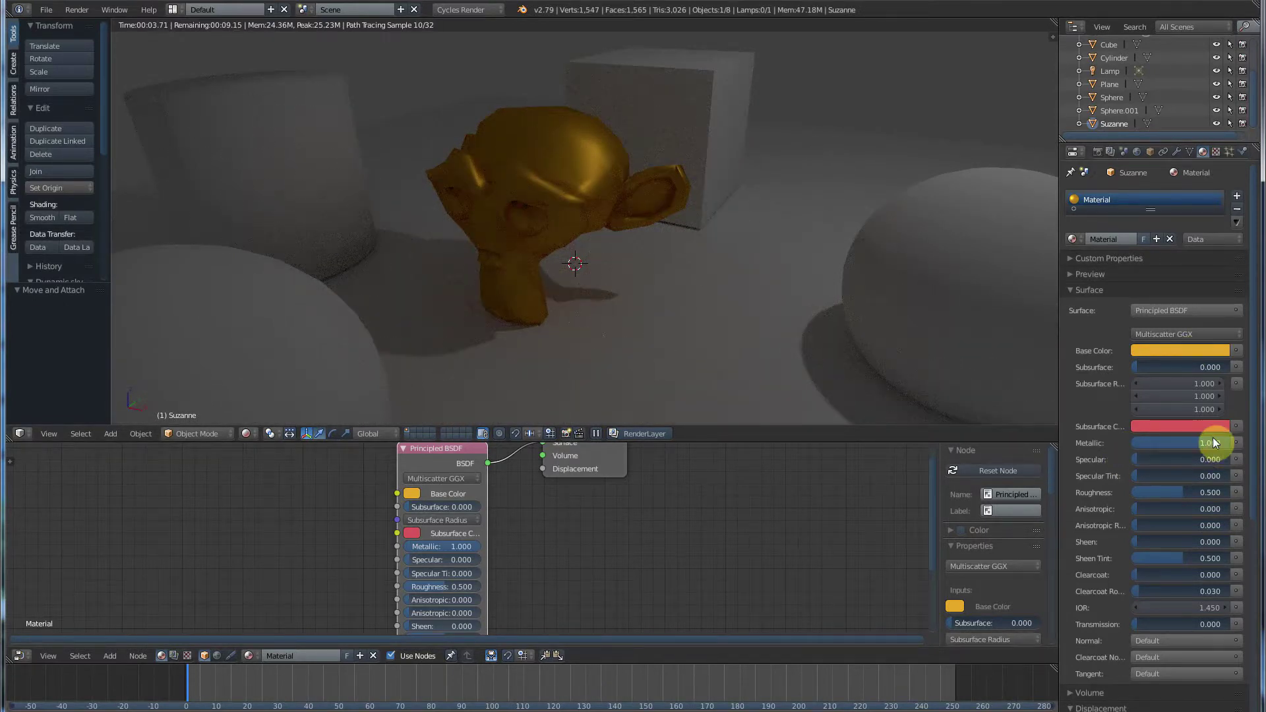
- Set Suzanne's material to Roughness 1.000 and Metallic 0.000 for a matte yellow look
mouse_move(1213, 440)
mouse_down()
mouse_move(1137, 441)
mouse_move(1230, 443)
mouse_up()
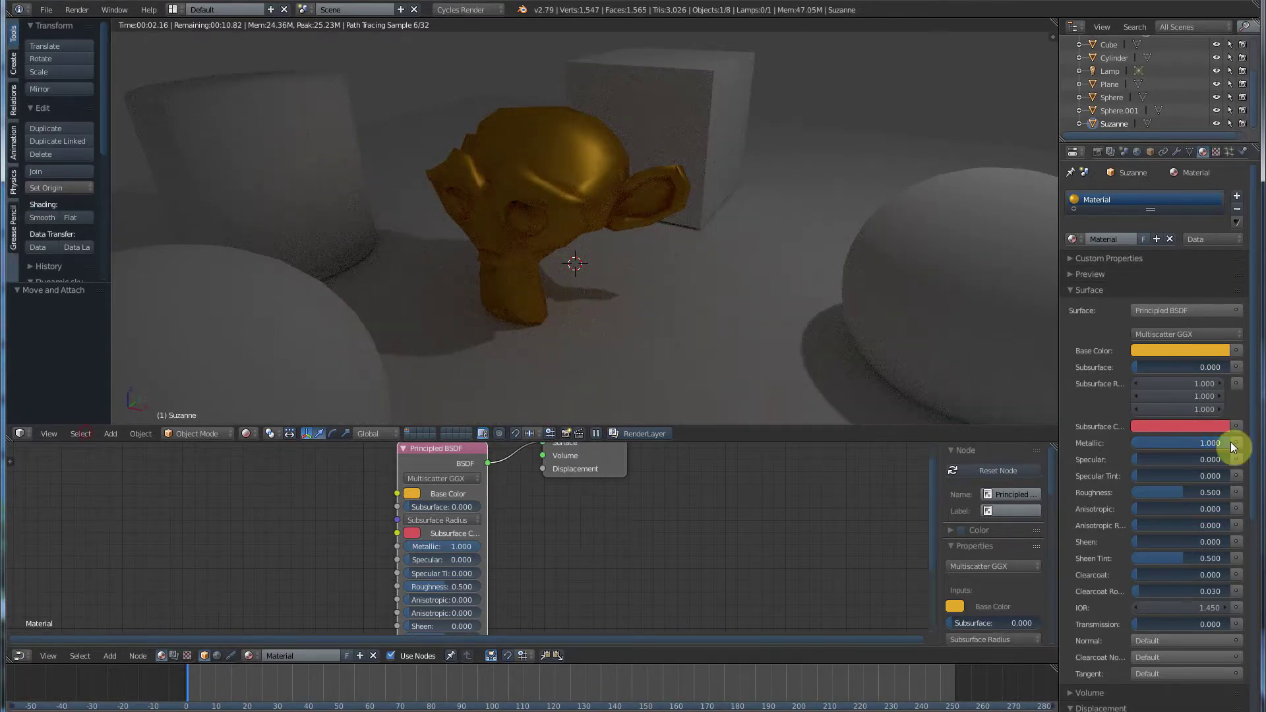
drag(1183, 491, 1141, 492)
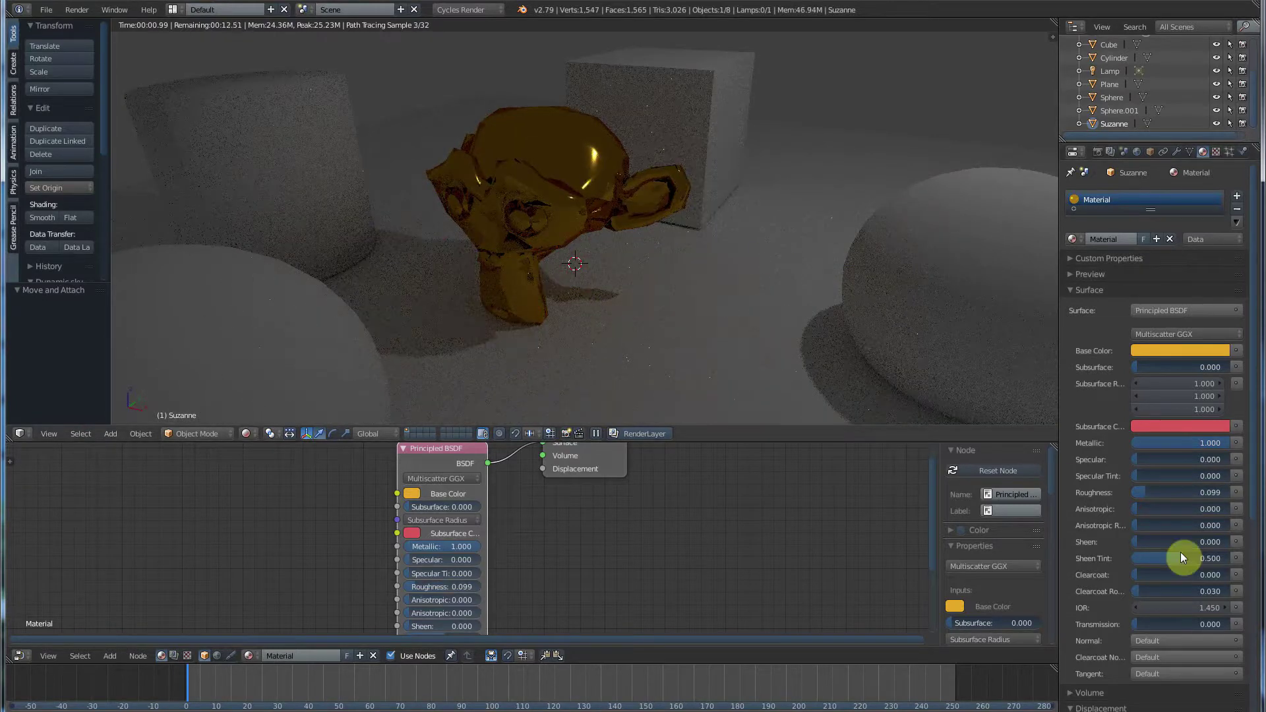
drag(1163, 492, 1134, 492)
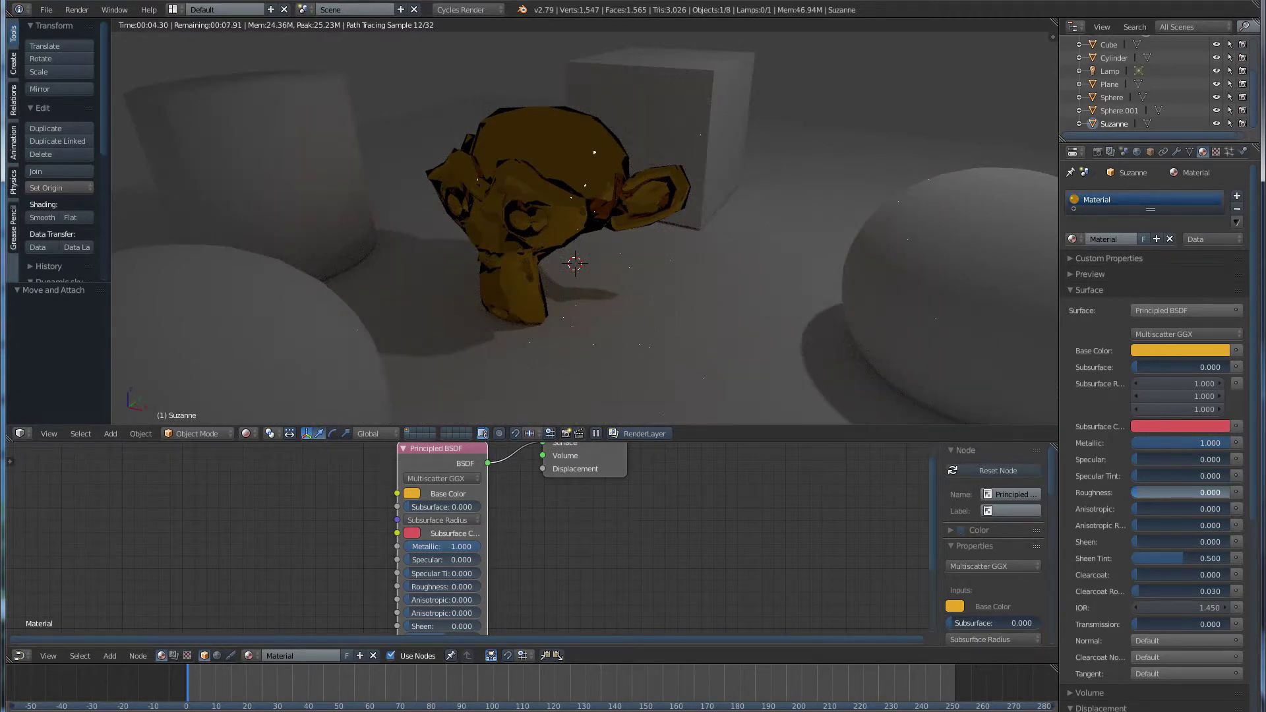
drag(1134, 492, 1226, 492)
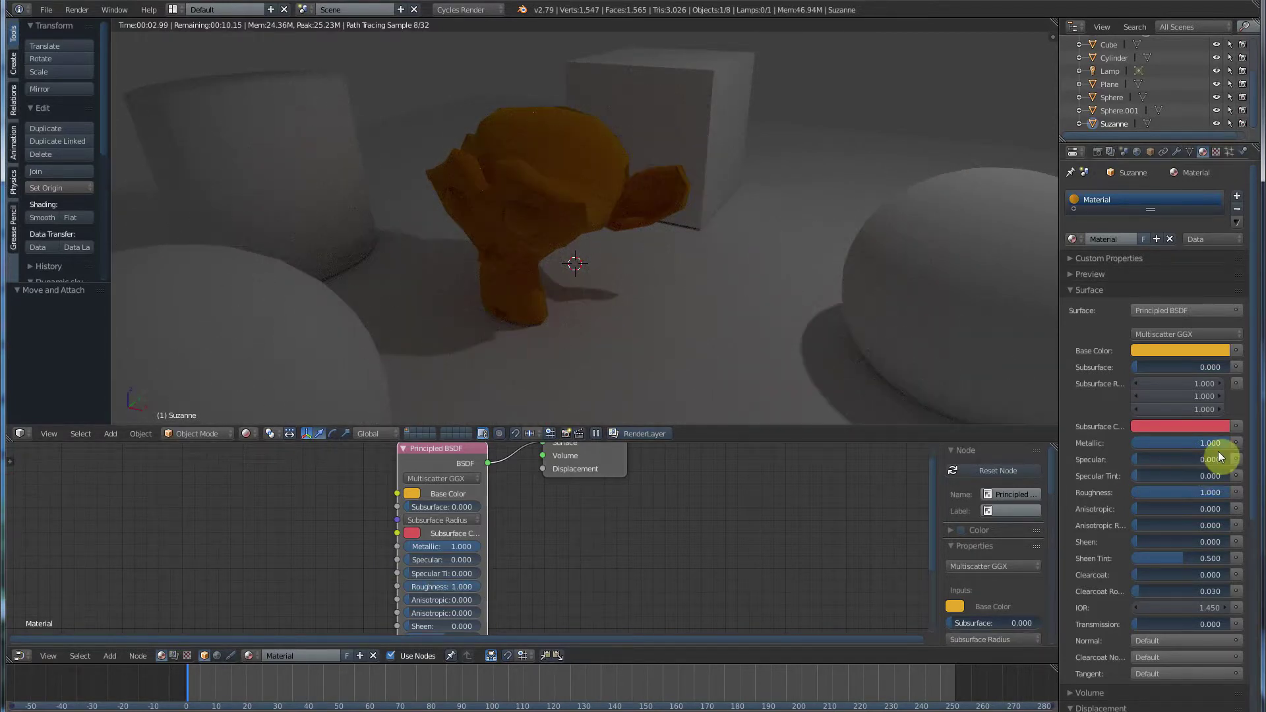
drag(1220, 446, 1133, 443)
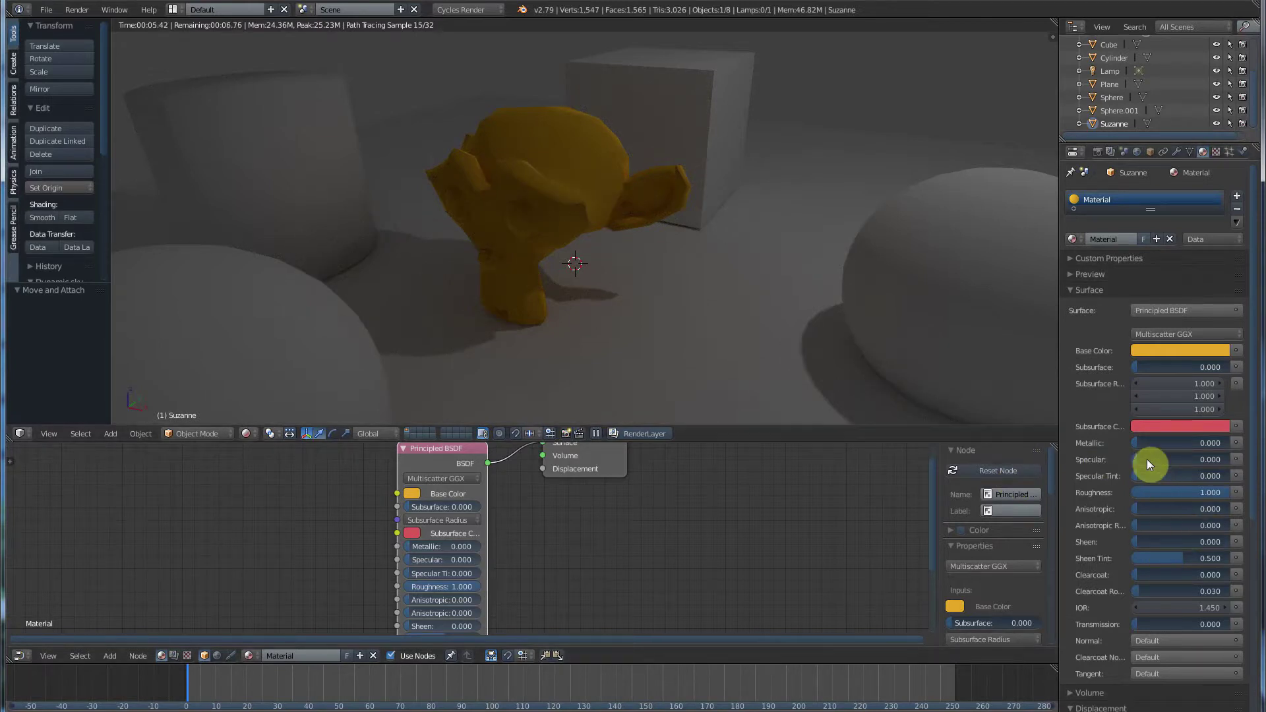
- Give Suzanne's material Specular 1.000 and Roughness 0.120, keeping Metallic at 0.000
drag(1146, 443, 1170, 443)
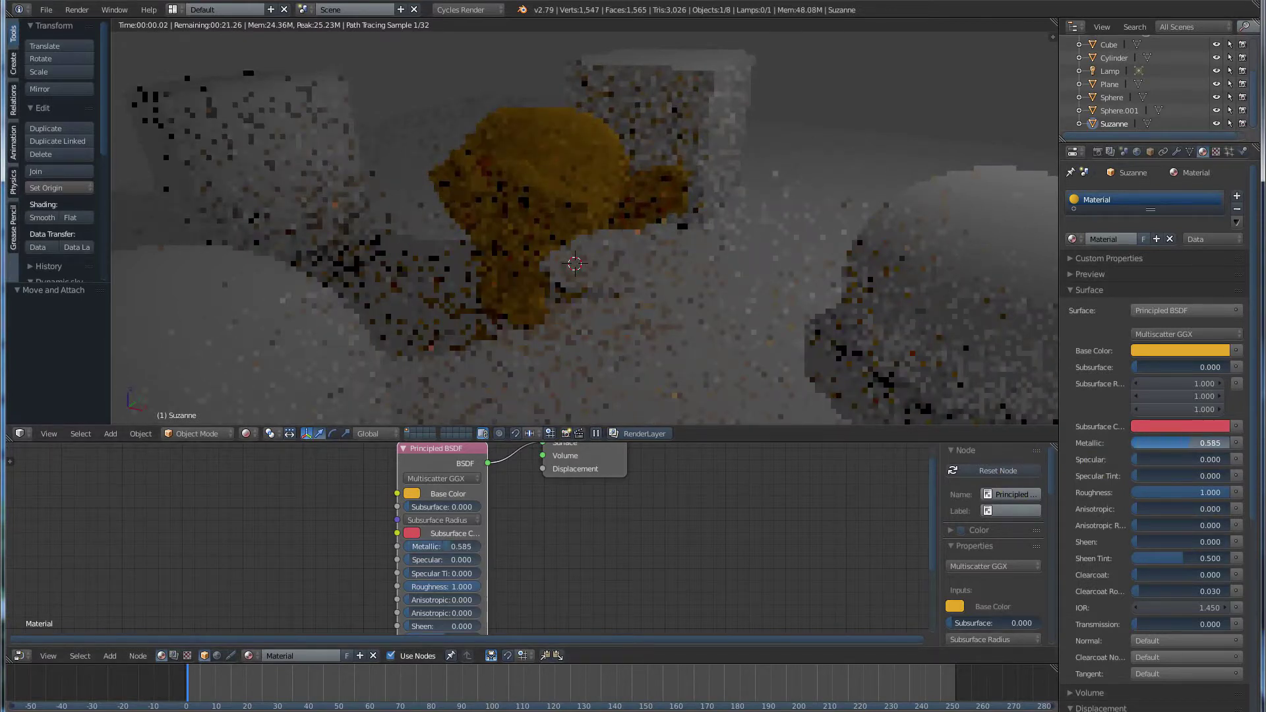
key(ctrl+z)
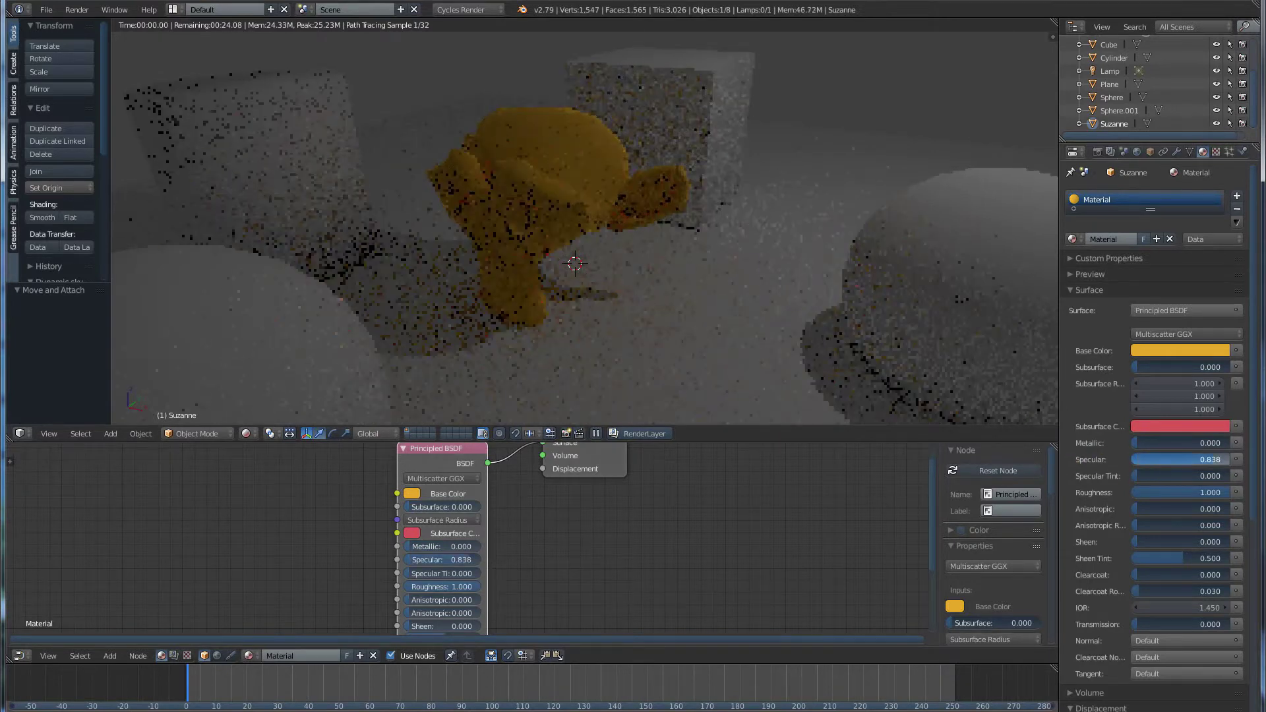
drag(1160, 460, 1226, 459)
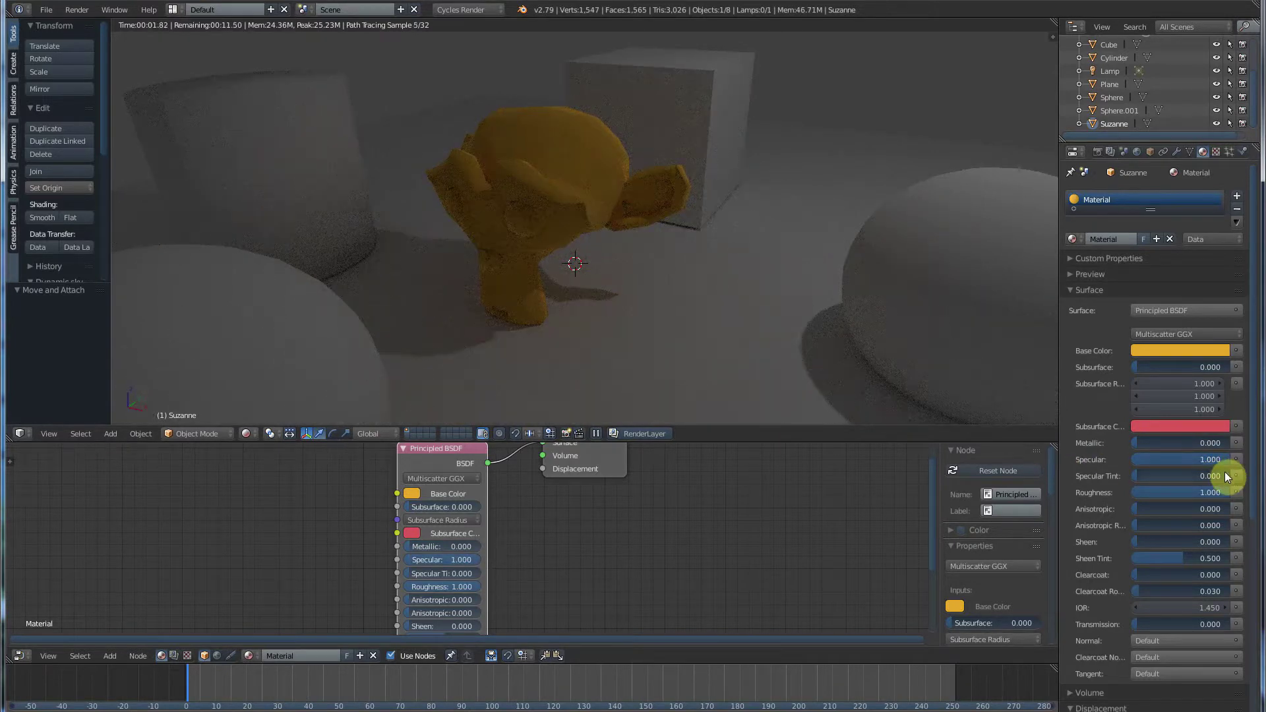
drag(1222, 491, 1134, 492)
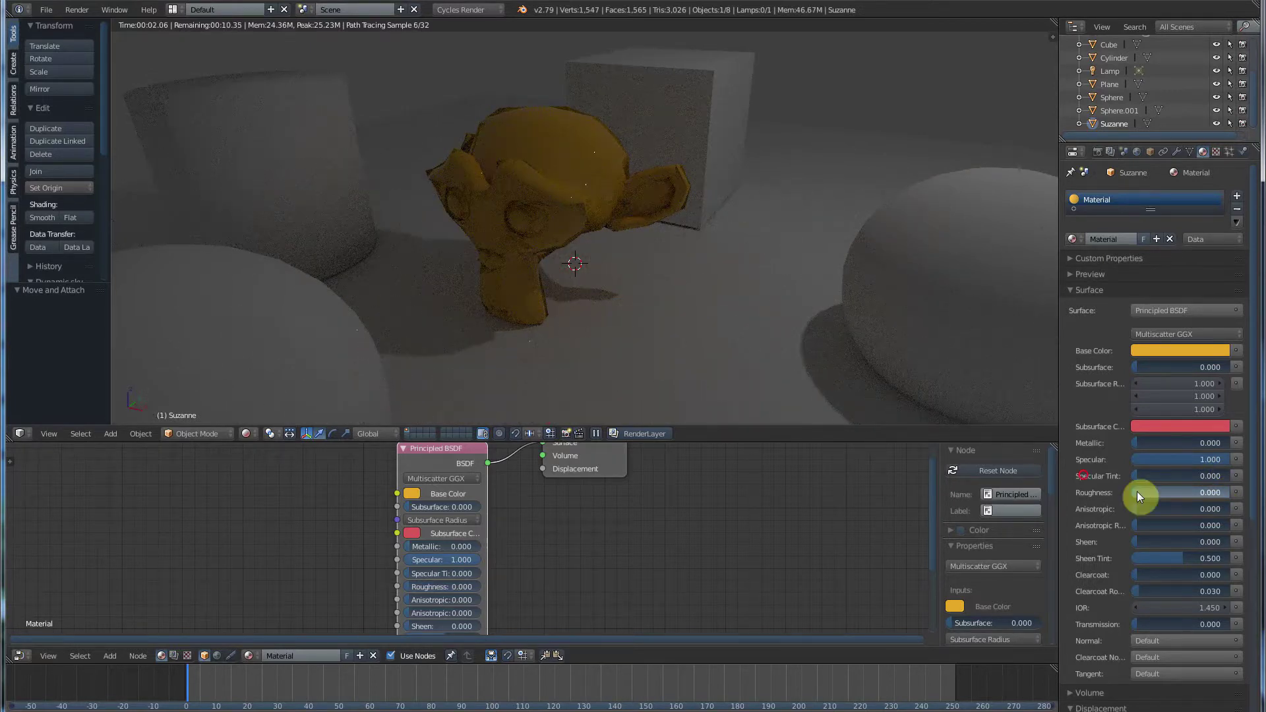
drag(1140, 498, 1150, 494)
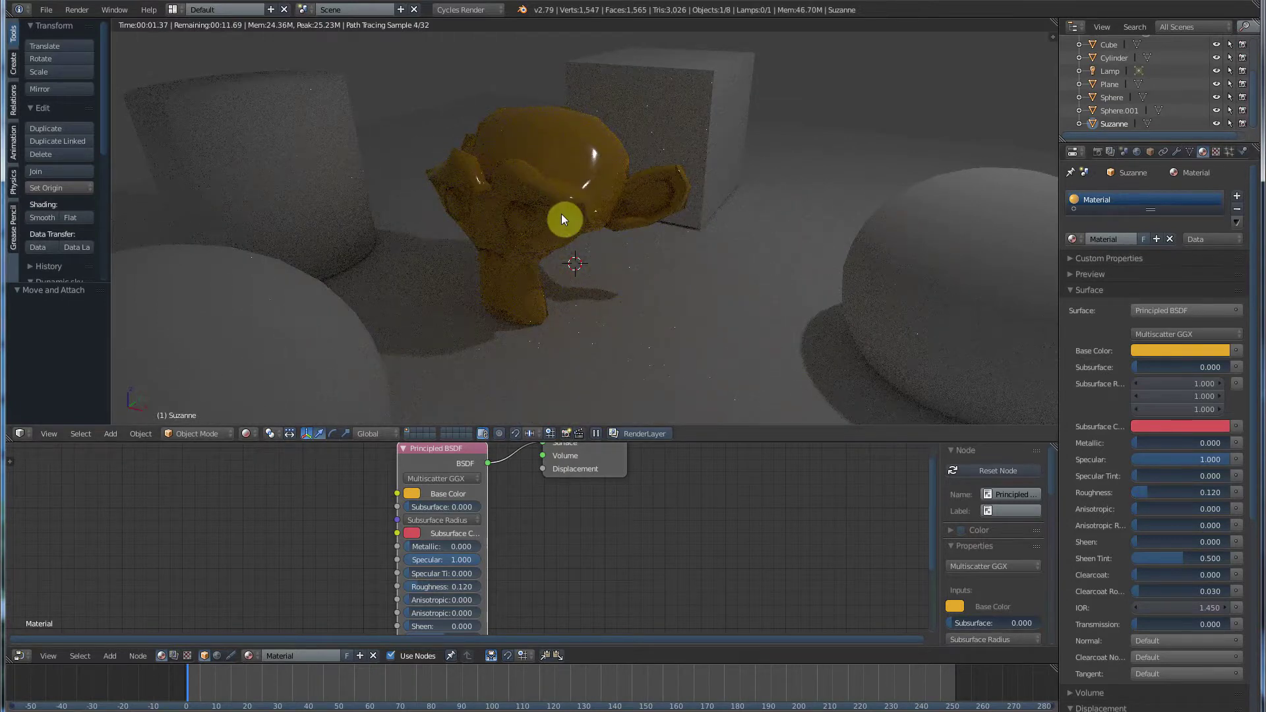
mouse_move(557, 217)
middle_down()
mouse_move(596, 218)
mouse_move(509, 229)
mouse_move(534, 218)
middle_up()
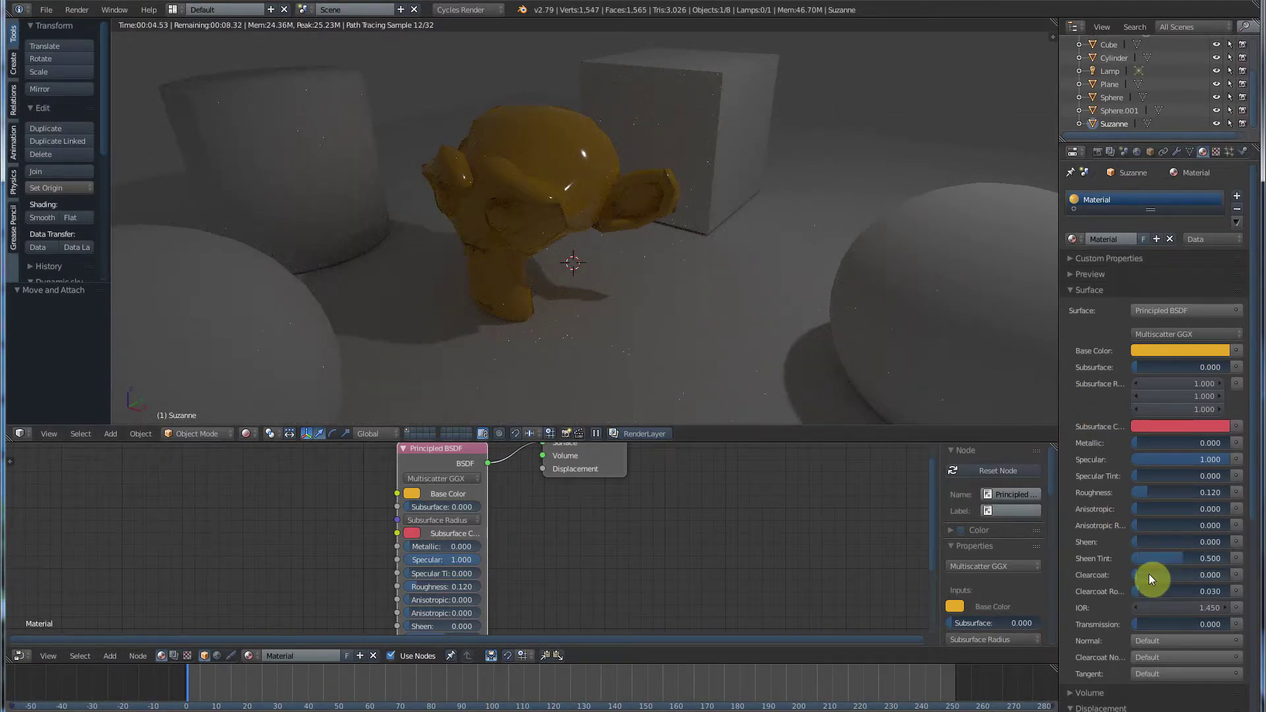
- Try a Clearcoat layer on Suzanne, leaving it at 0.000, and inspect the glossy finish
drag(1148, 574, 1230, 574)
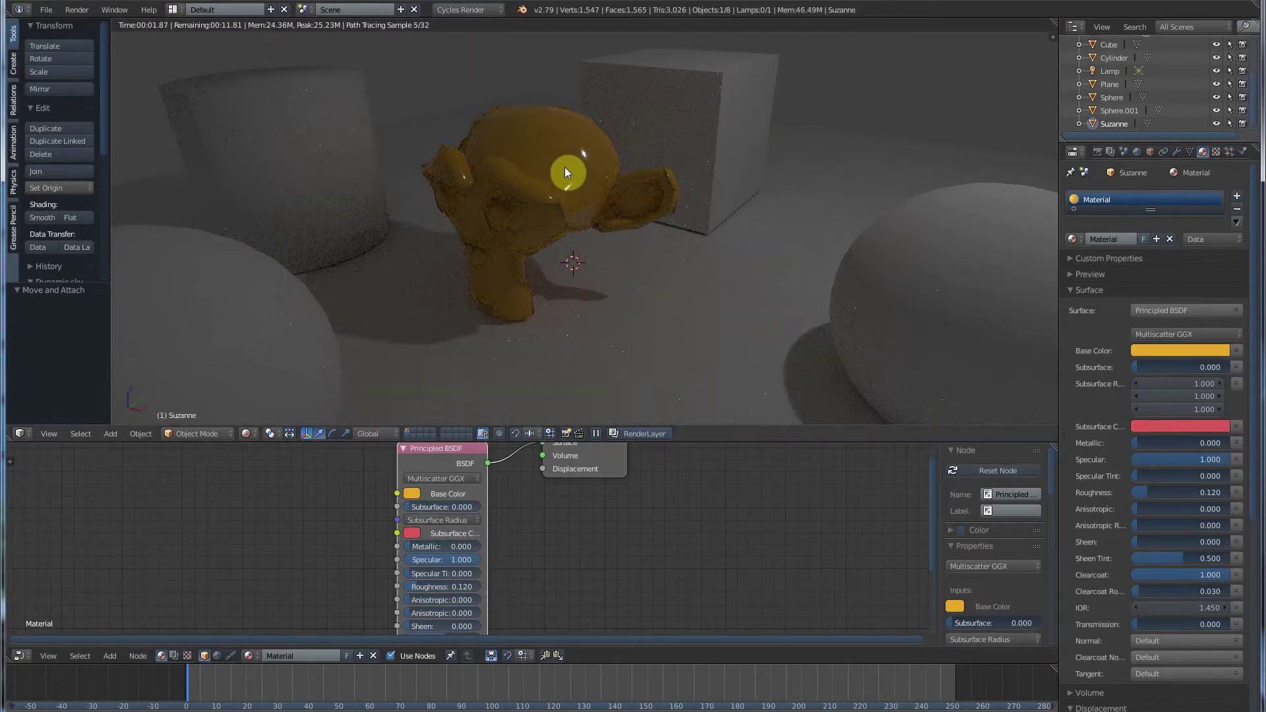
middle_drag(515, 184, 463, 185)
middle_drag(634, 239, 593, 232)
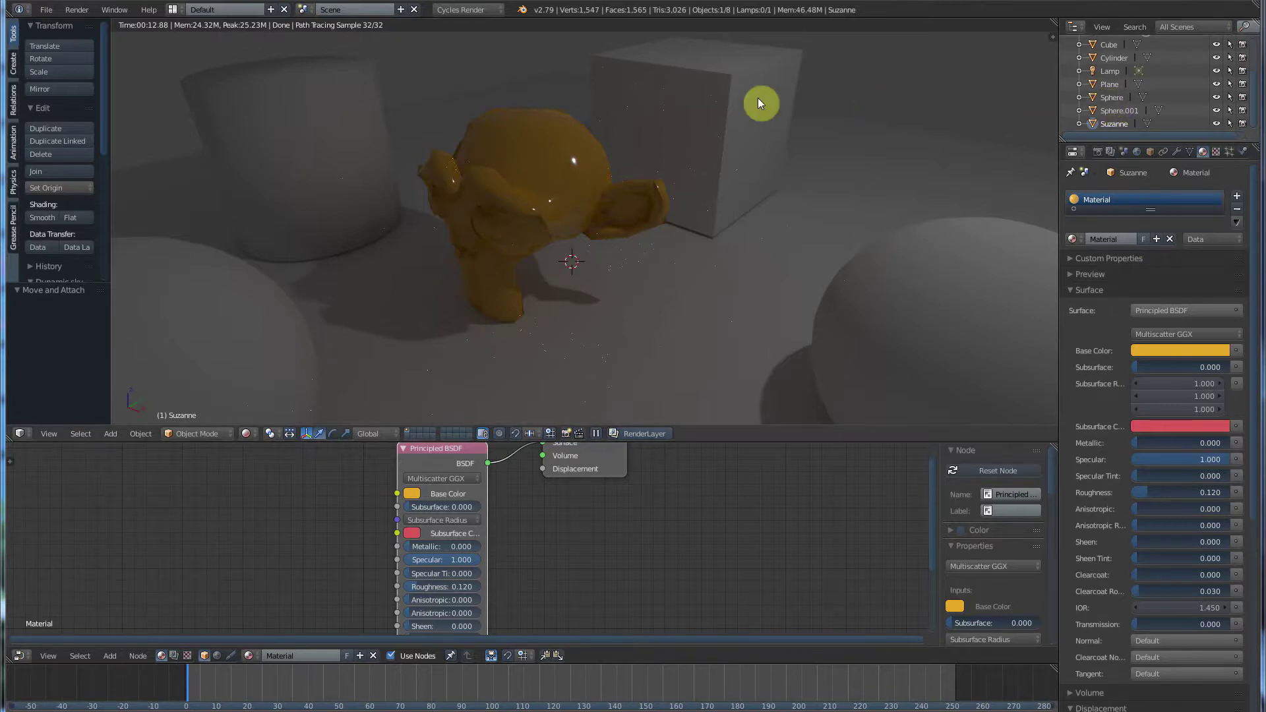
- Give the cube a new material with a blue Diffuse Color
right_click(686, 103)
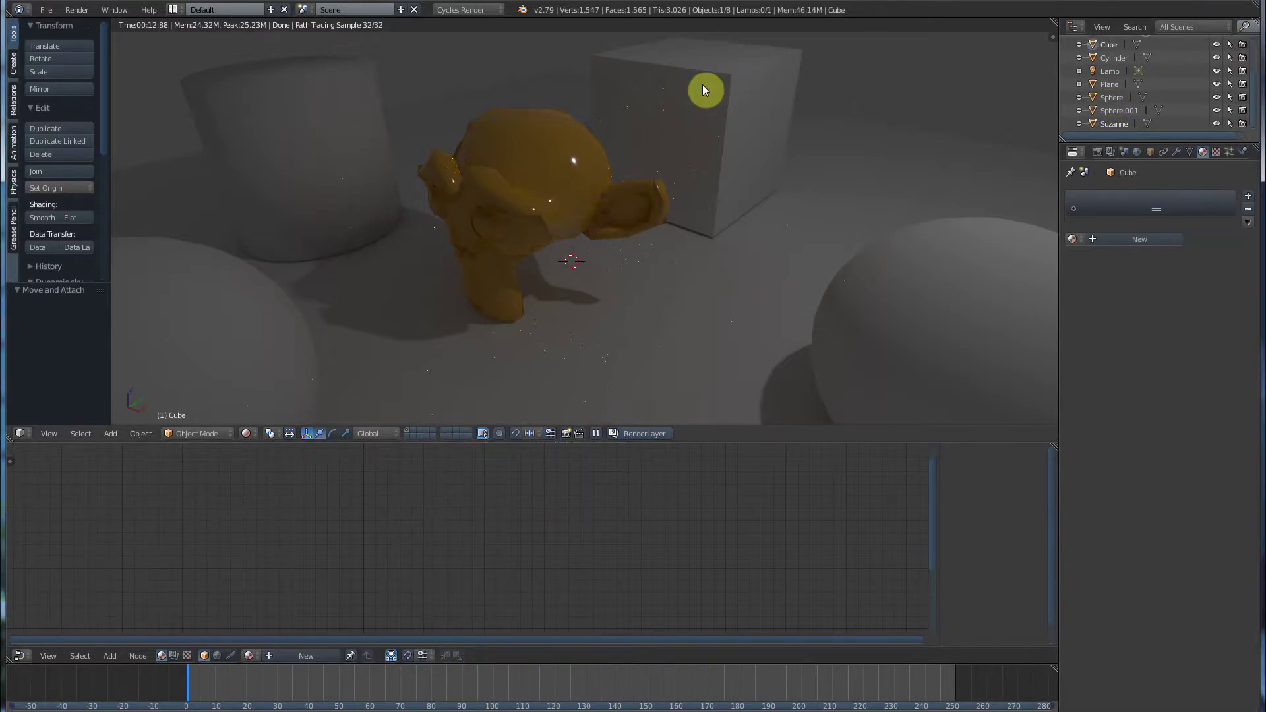
right_click(690, 93)
right_click(689, 94)
right_click(690, 94)
right_click(689, 93)
right_click(689, 93)
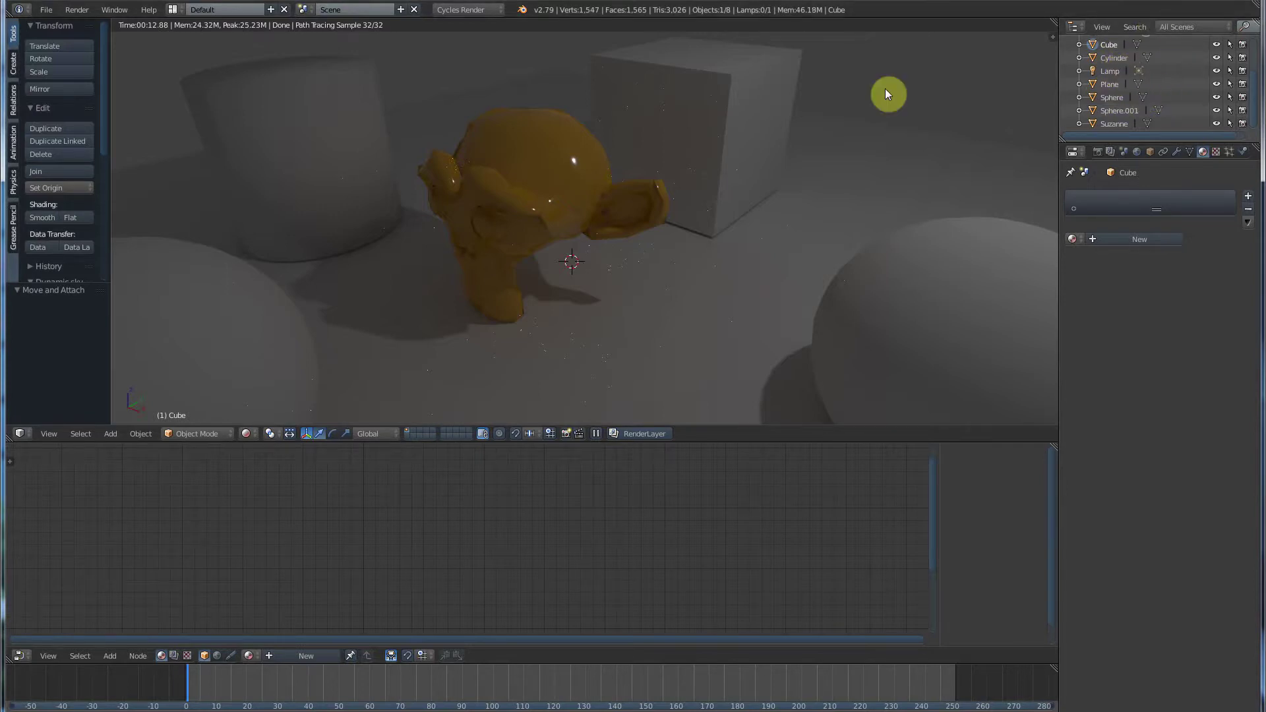
click(1131, 240)
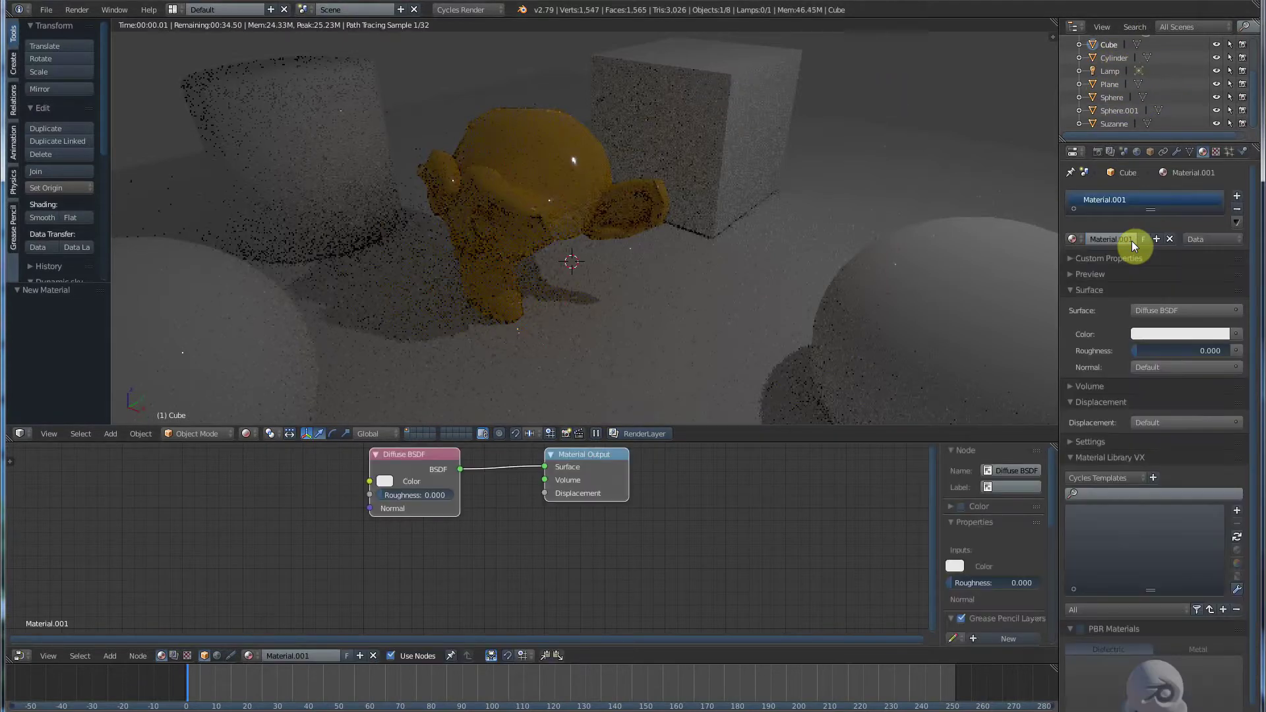
click(1172, 332)
click(1162, 189)
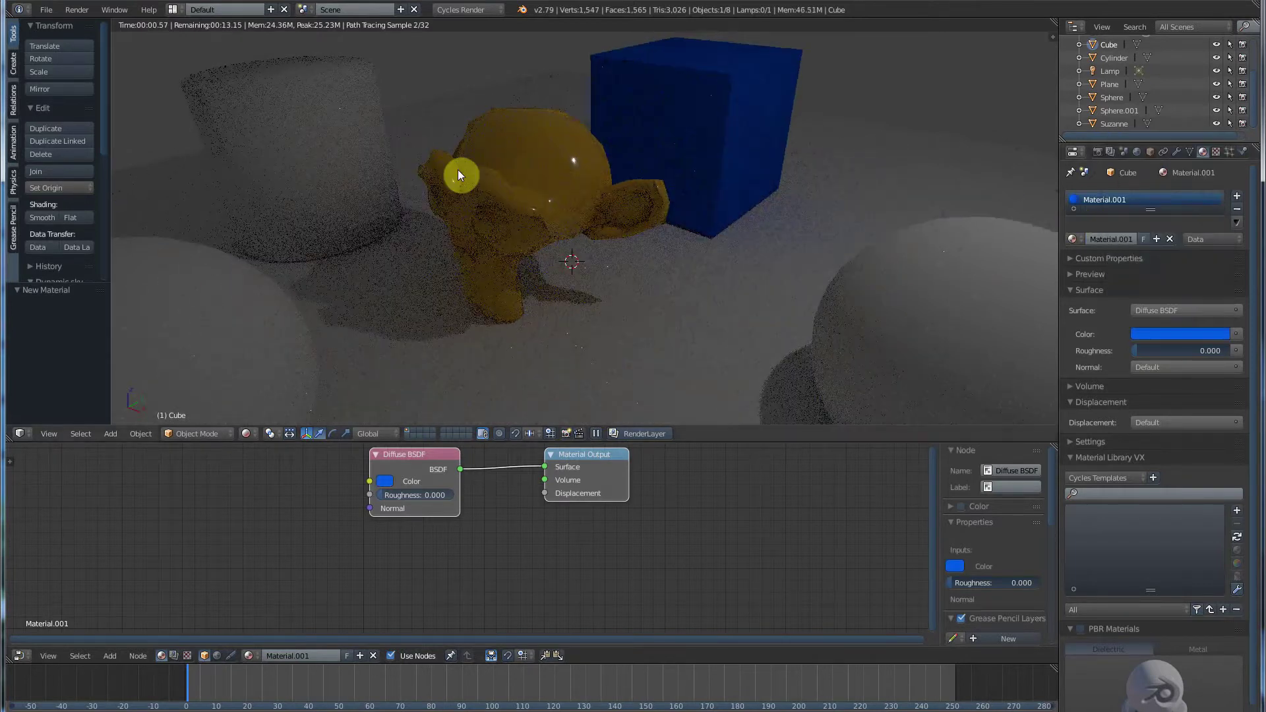
- Give the cylinder a new green material
right_click(290, 125)
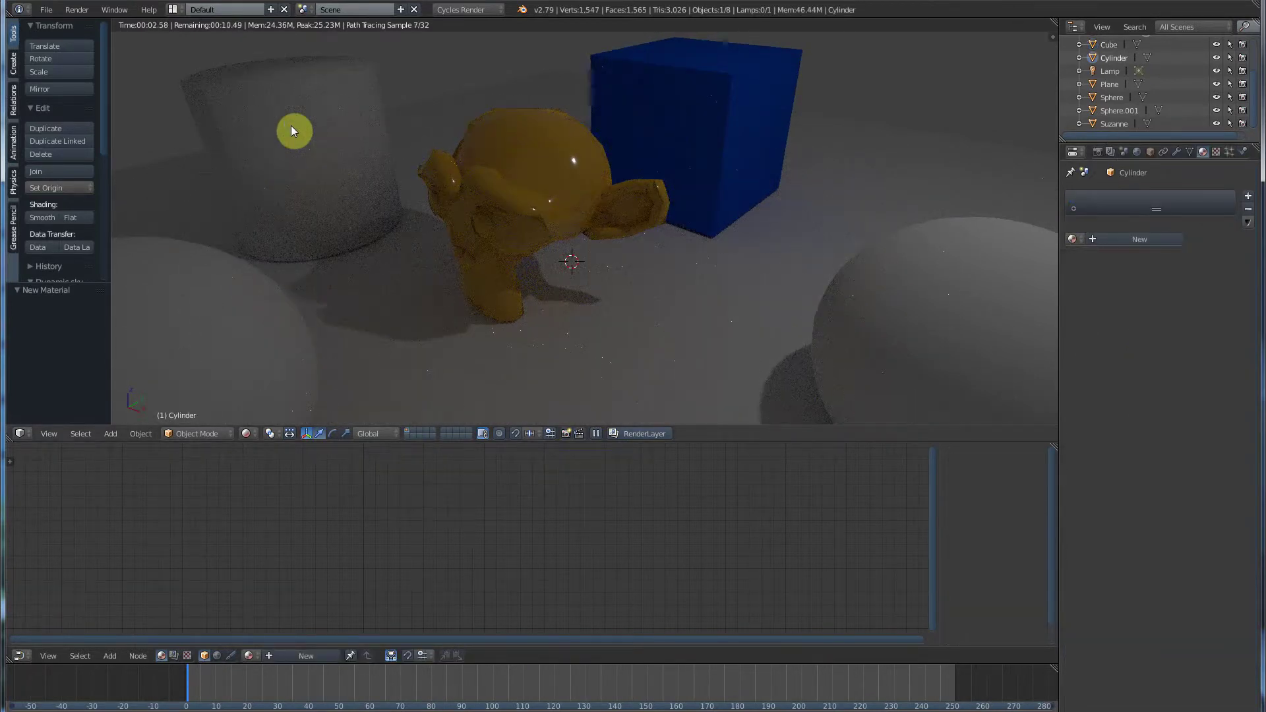
click(1131, 252)
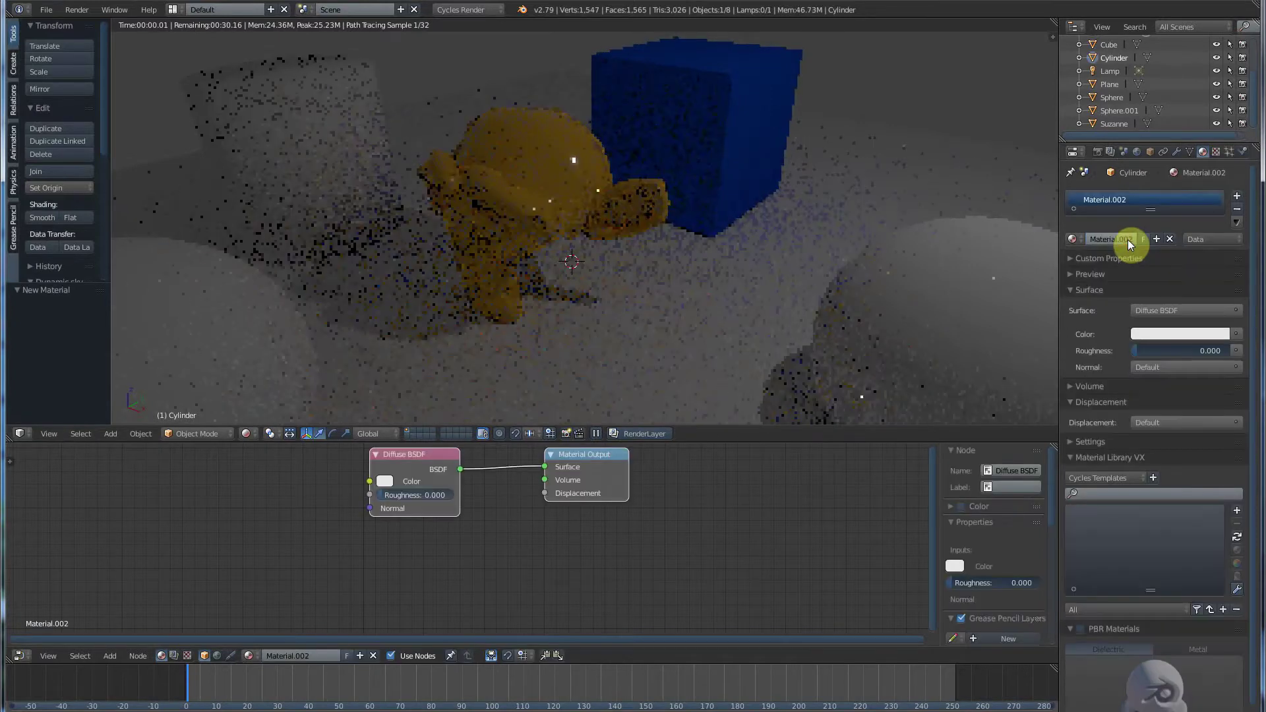
click(1192, 334)
click(1132, 219)
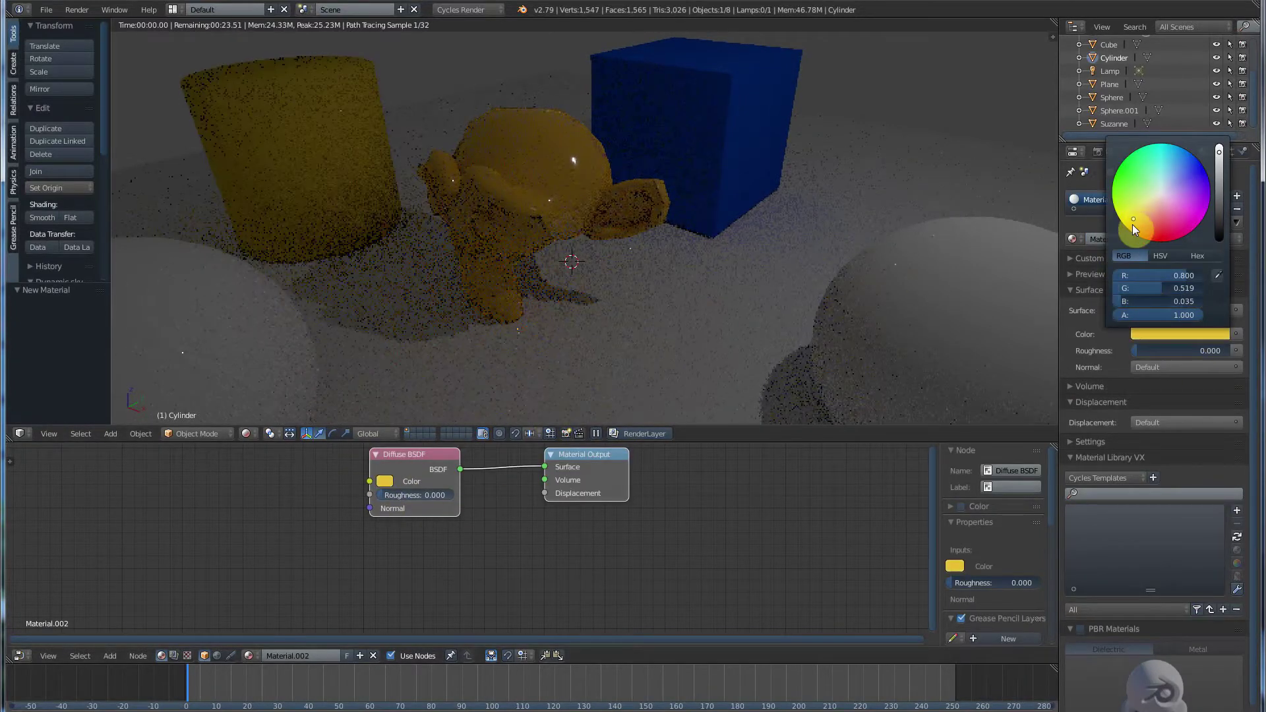
click(1130, 165)
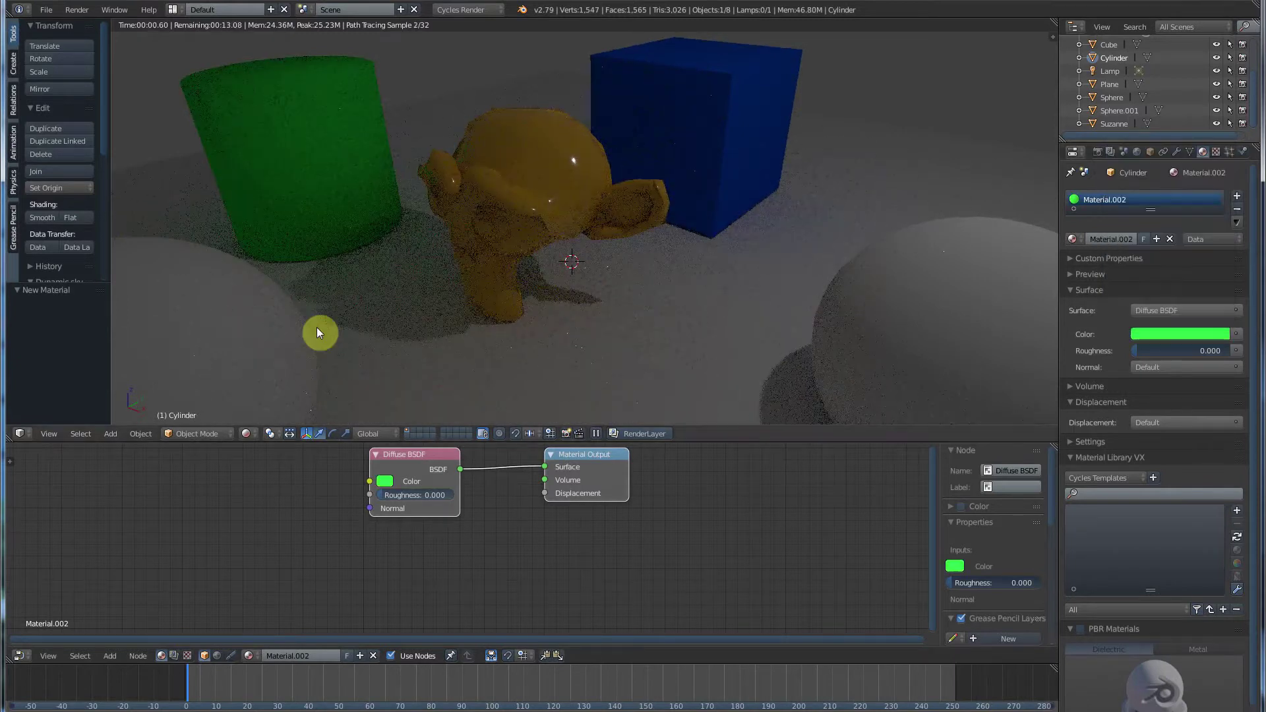
- Give the Sphere a new magenta material
right_click(169, 339)
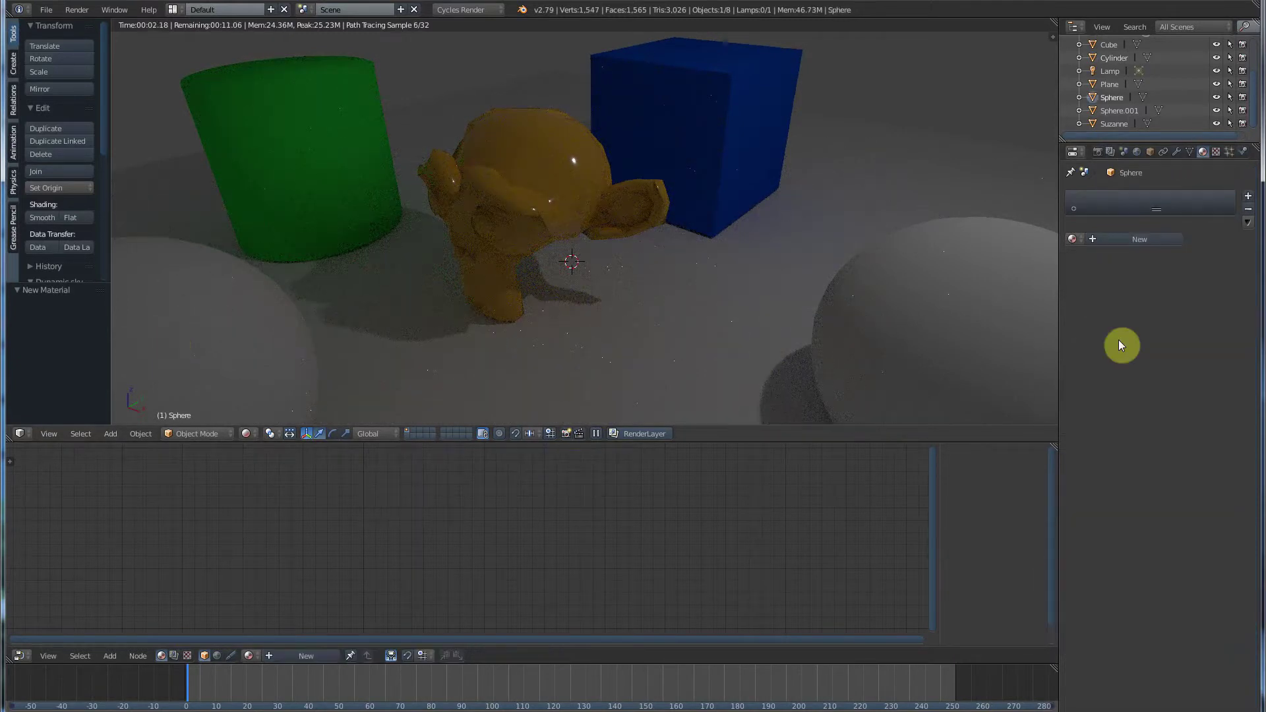
click(1116, 239)
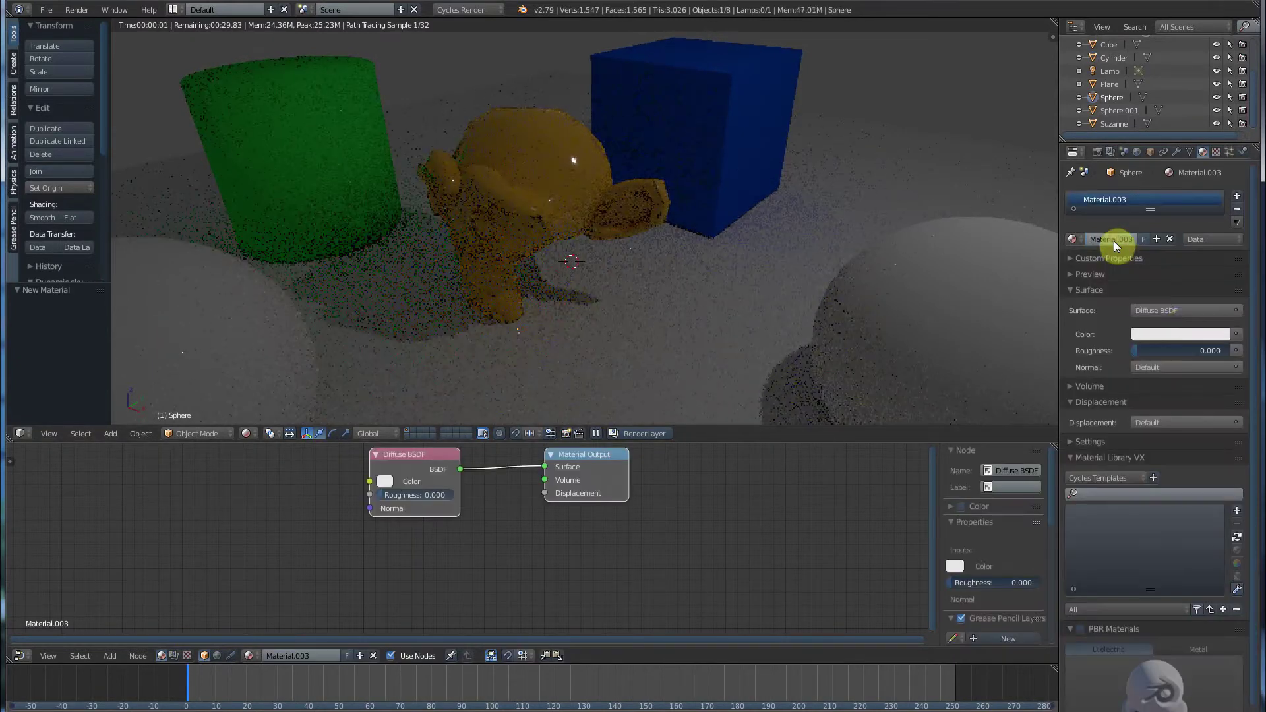
click(1180, 334)
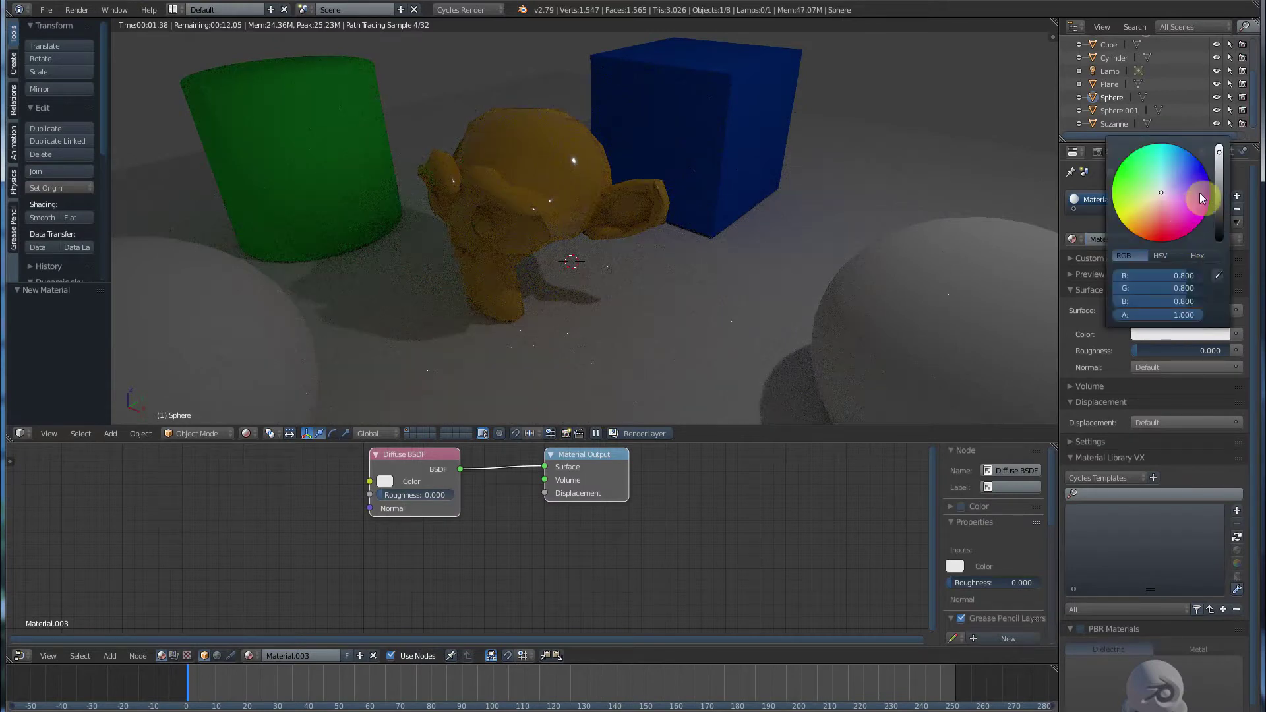
click(1180, 229)
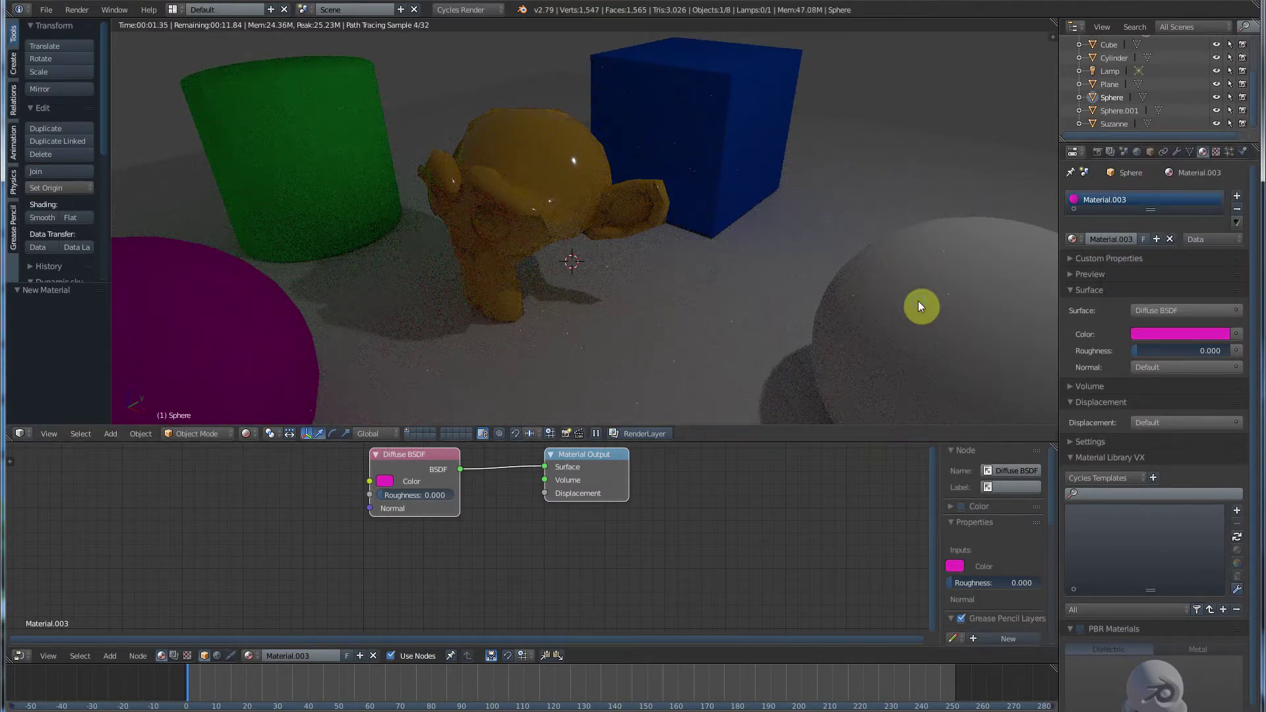
- Give Sphere.001 a new teal Diffuse material (R 0.039, G 0.755, B 0.800)
right_click(920, 306)
click(1106, 243)
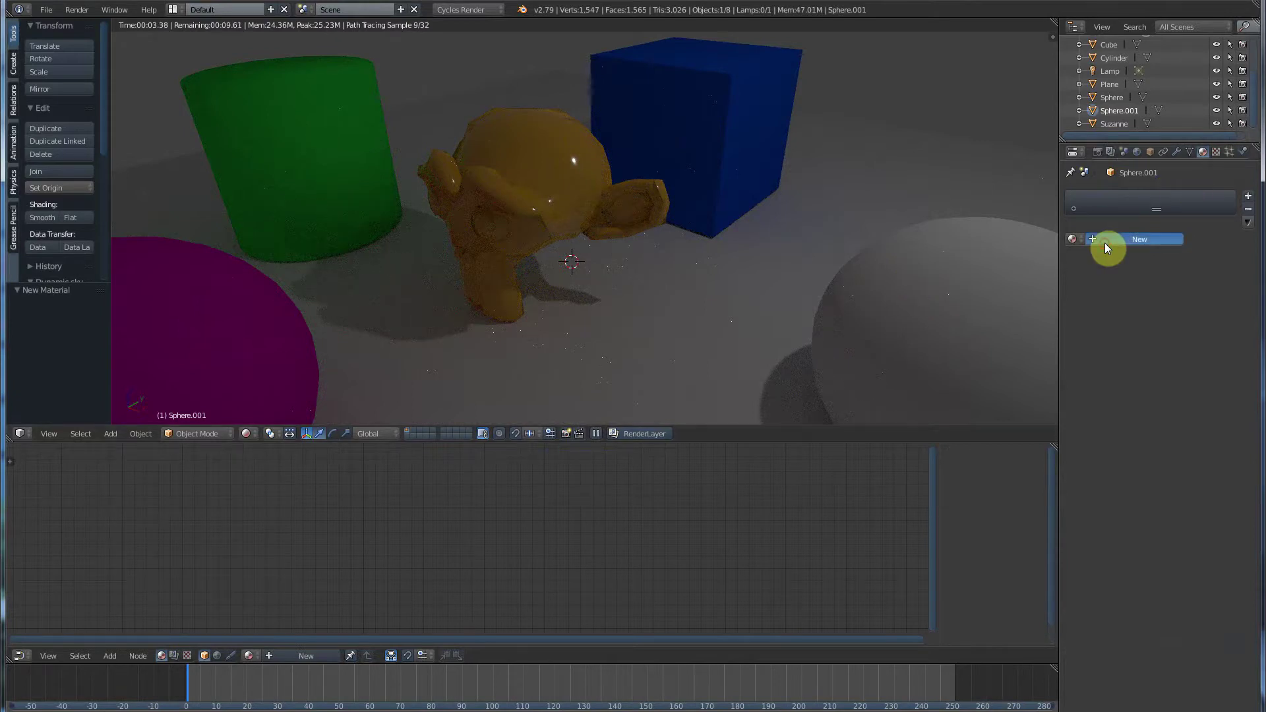
click(1173, 331)
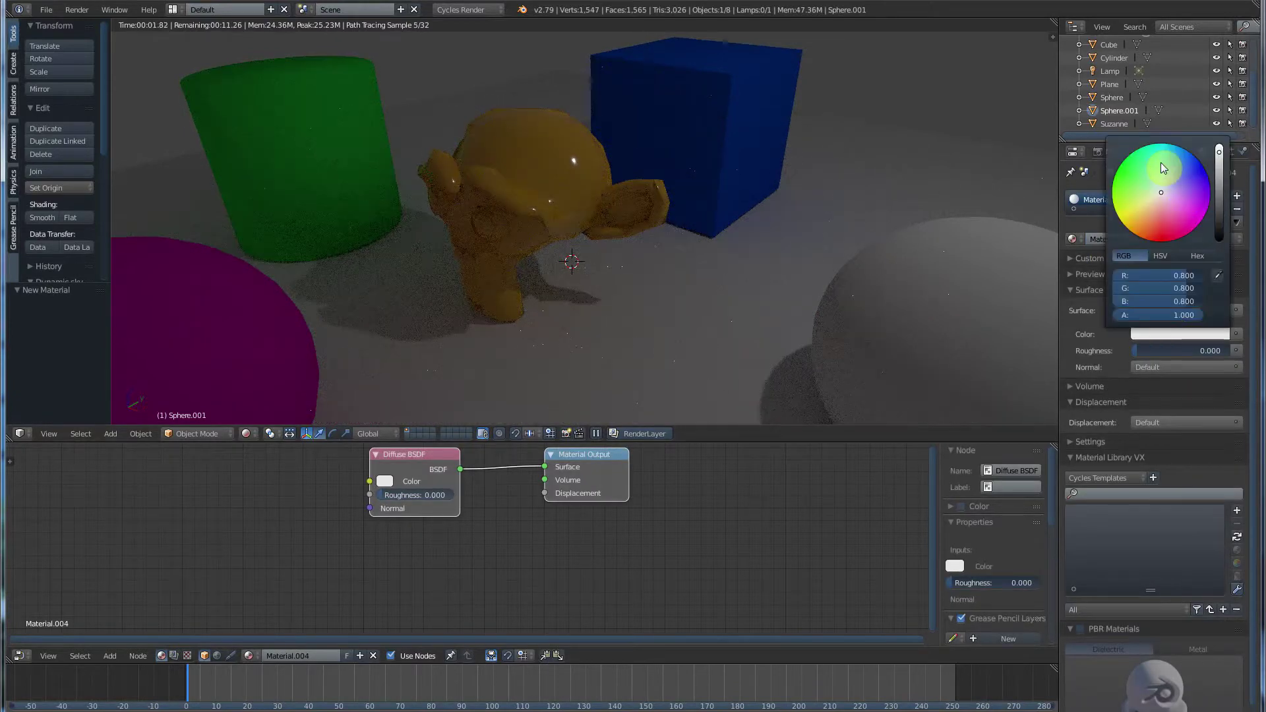
click(1193, 165)
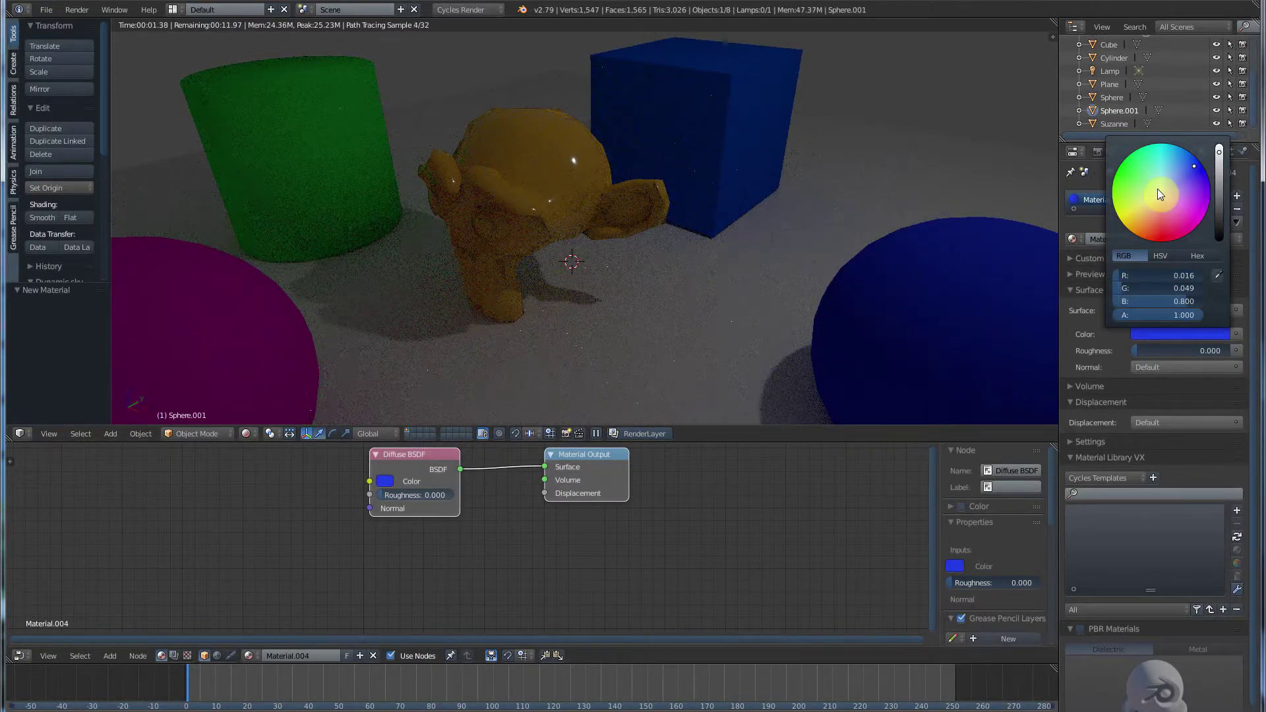
drag(1159, 167, 1158, 155)
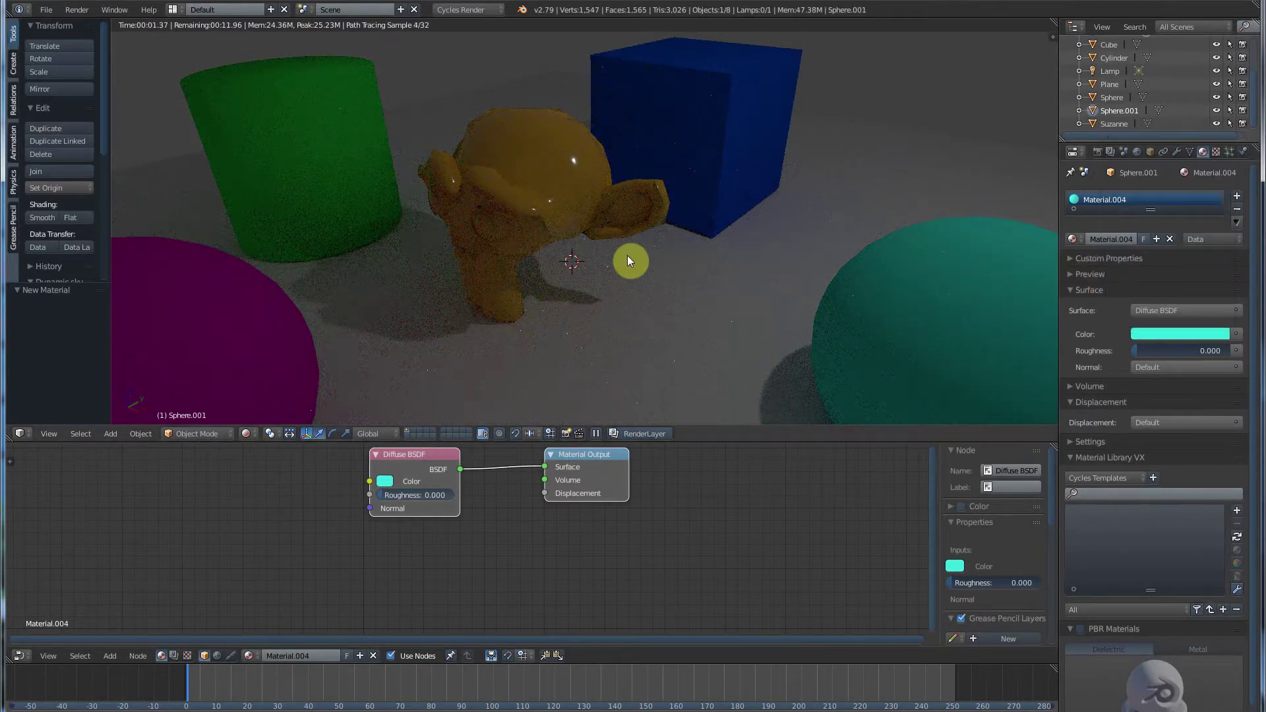
middle_drag(547, 253, 573, 187)
middle_drag(641, 242, 619, 245)
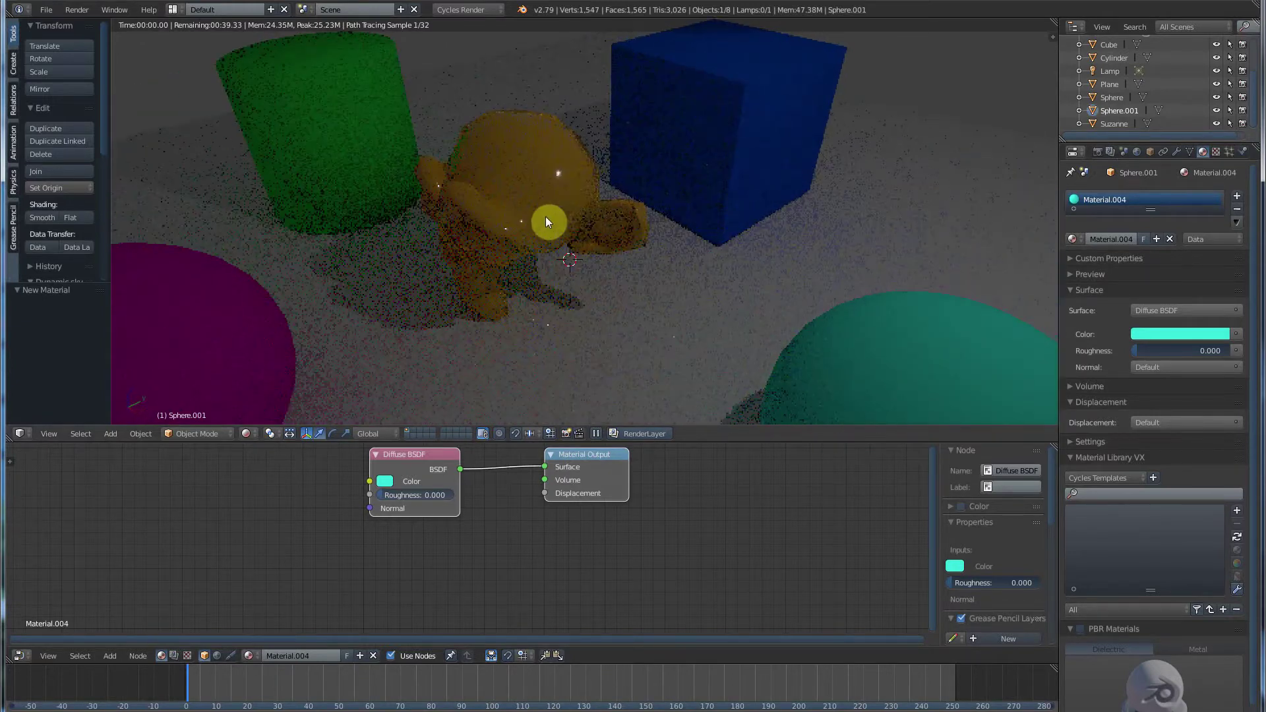
middle_drag(466, 228, 401, 172)
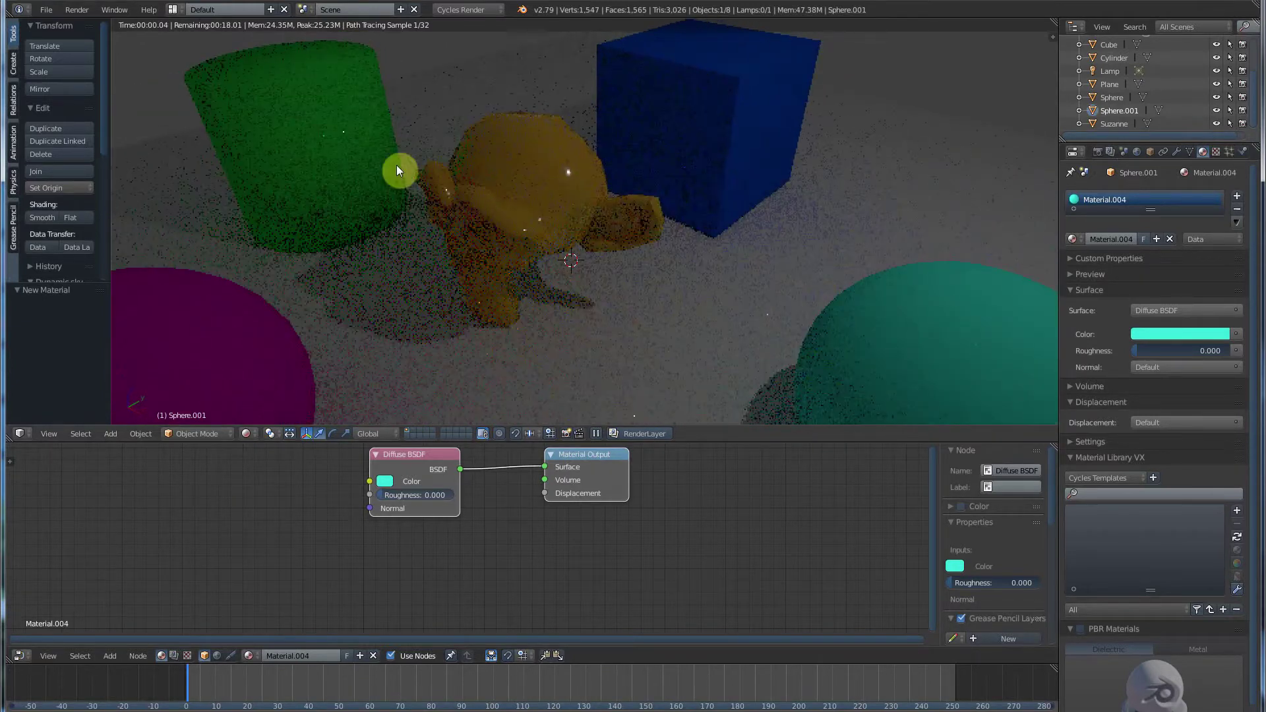
- Set Suzanne's base colour to black and her Roughness to 0.049
right_click(547, 174)
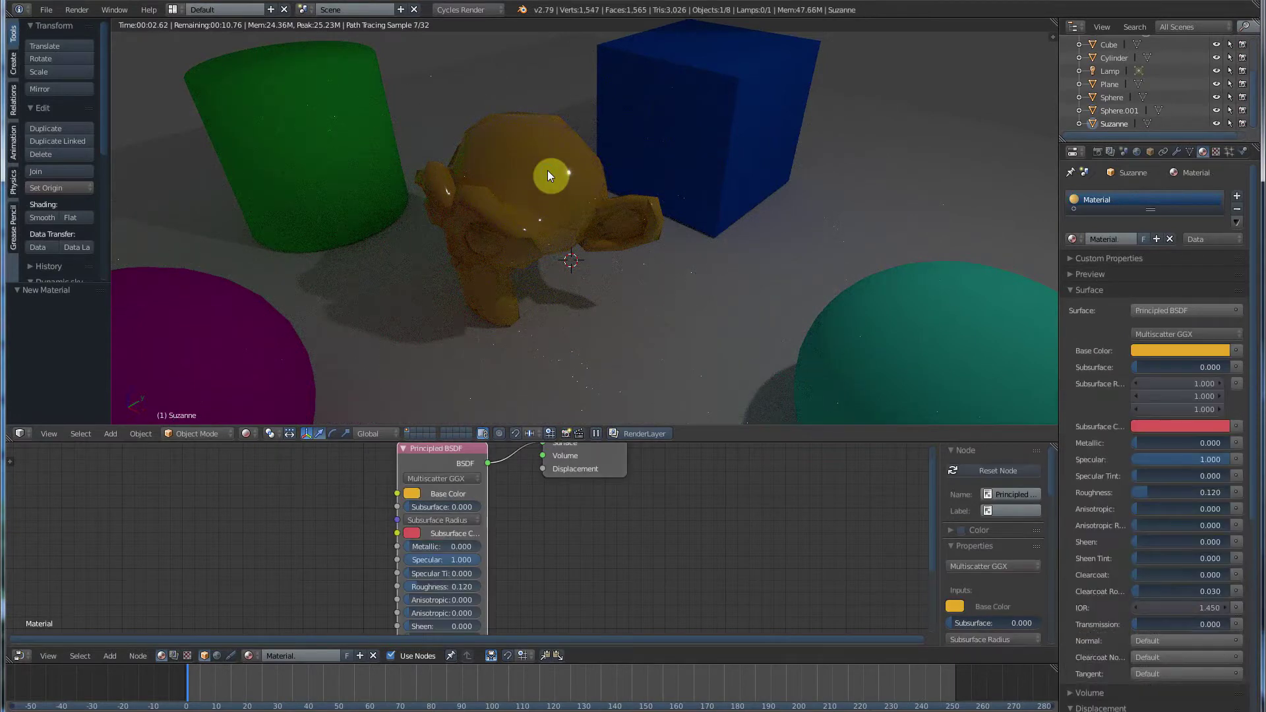
click(1169, 350)
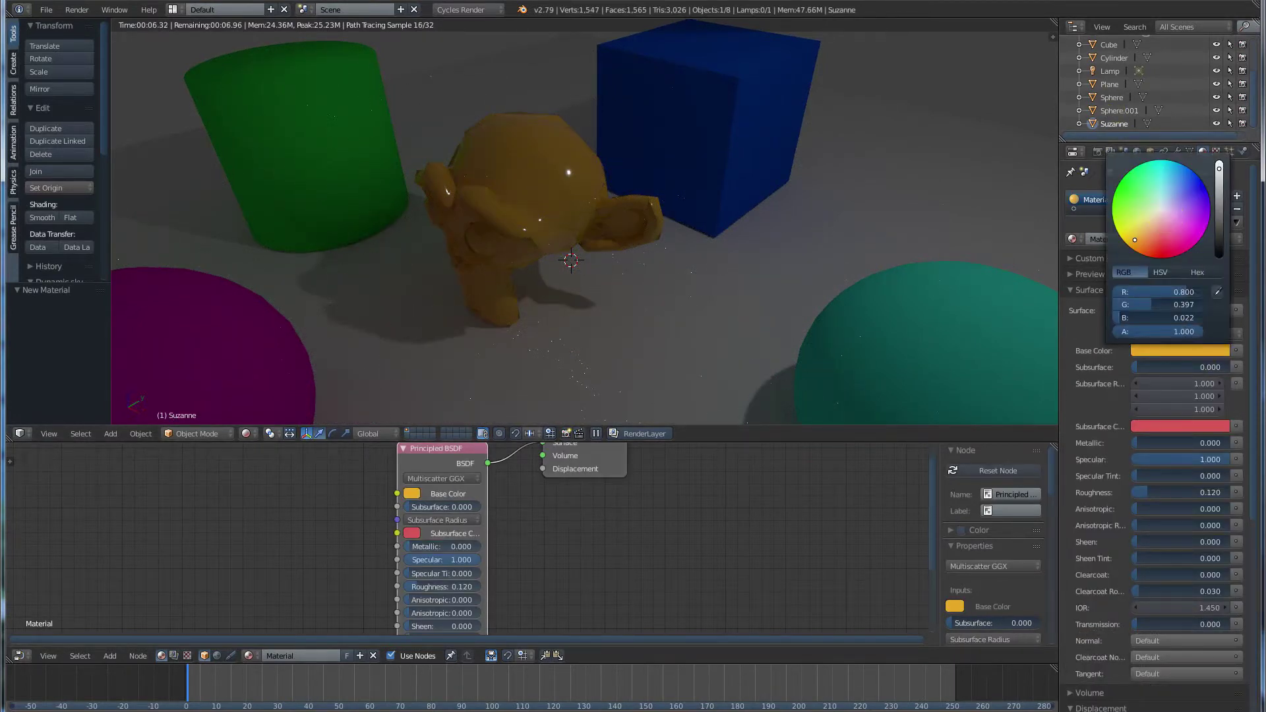
click(1161, 208)
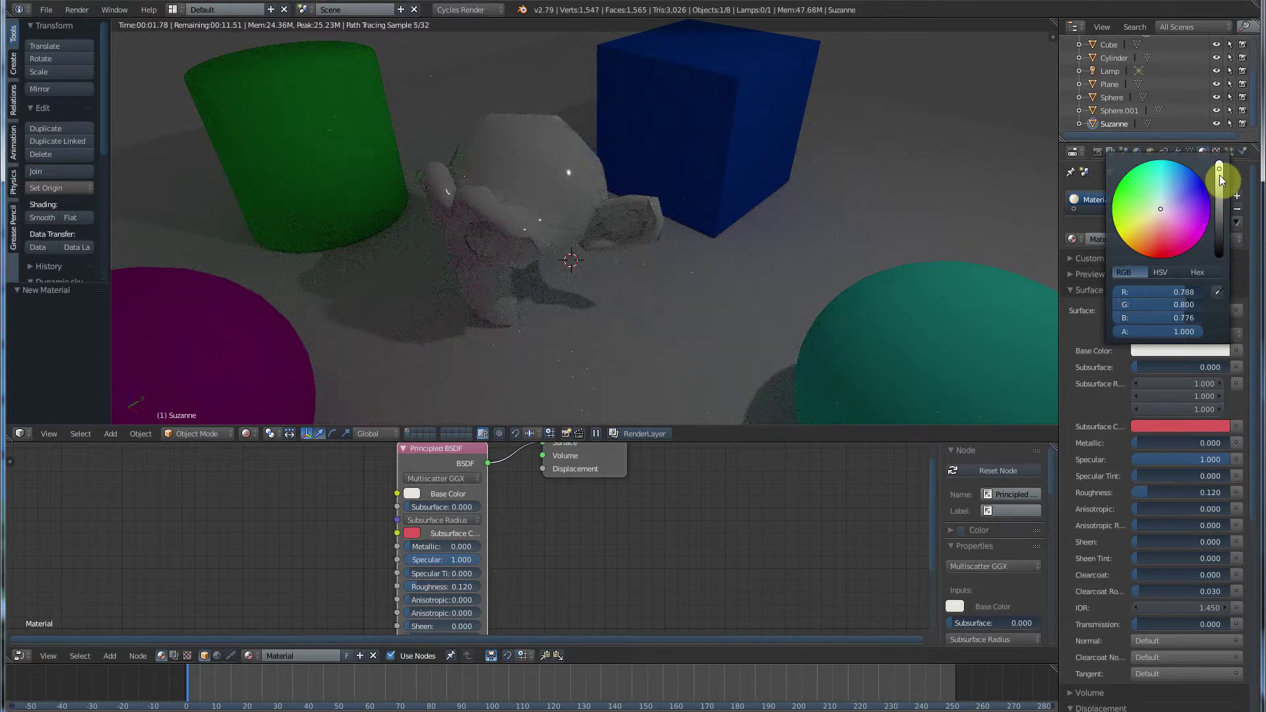
drag(1220, 175, 1225, 264)
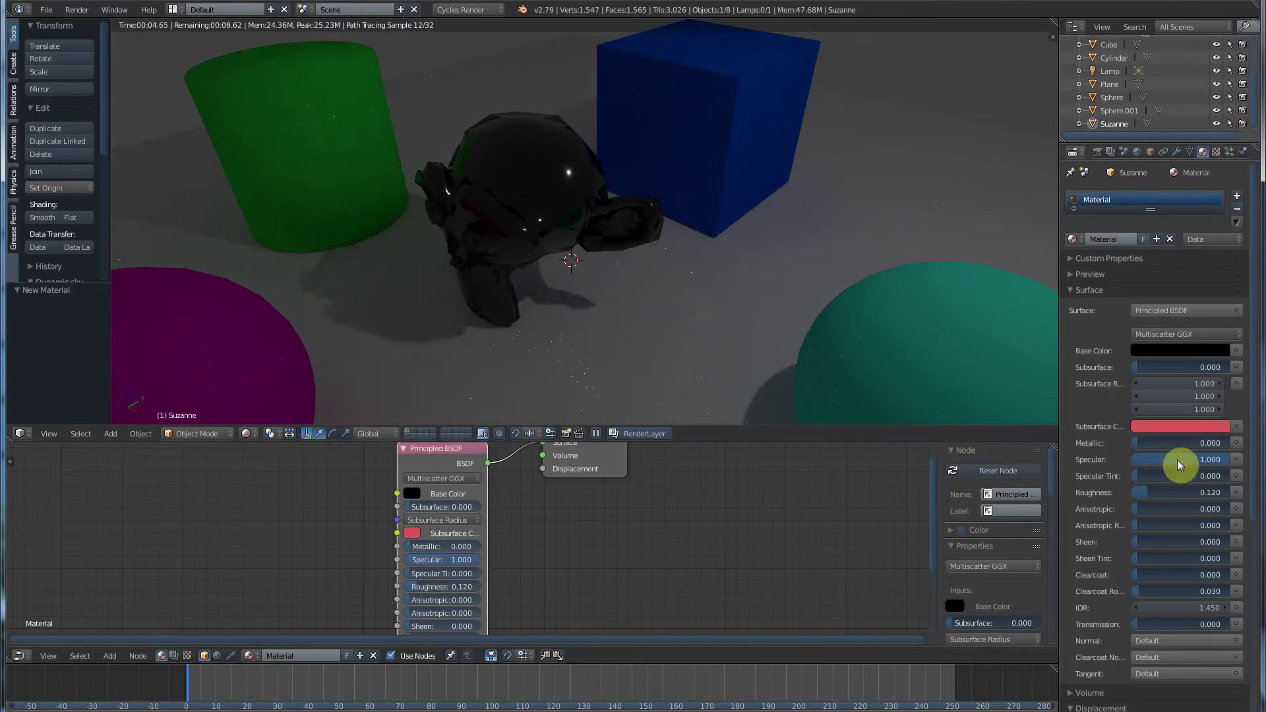
drag(1148, 496, 1141, 497)
- Orbit and zoom the view to inspect glossy black Suzanne from several sides
mouse_move(561, 248)
middle_down()
mouse_move(584, 273)
mouse_move(675, 211)
mouse_move(718, 212)
mouse_move(647, 246)
mouse_move(567, 246)
mouse_move(584, 243)
middle_up()
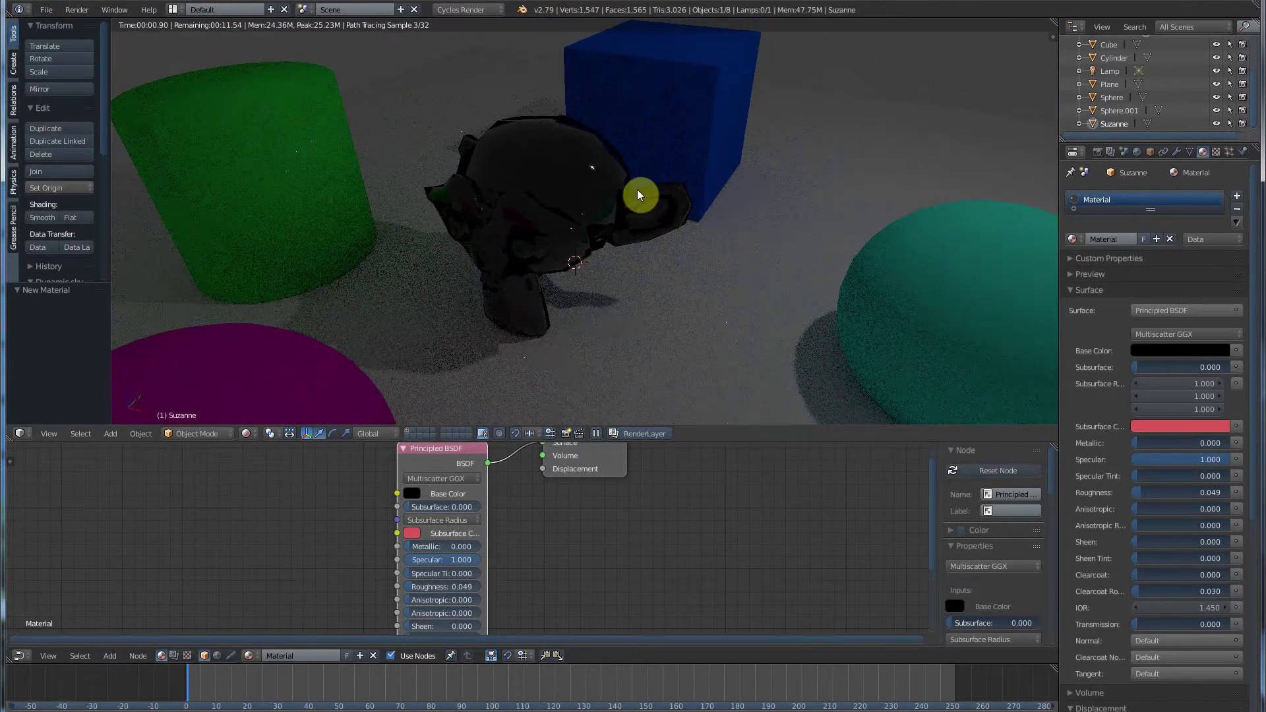
middle_drag(601, 197, 443, 225)
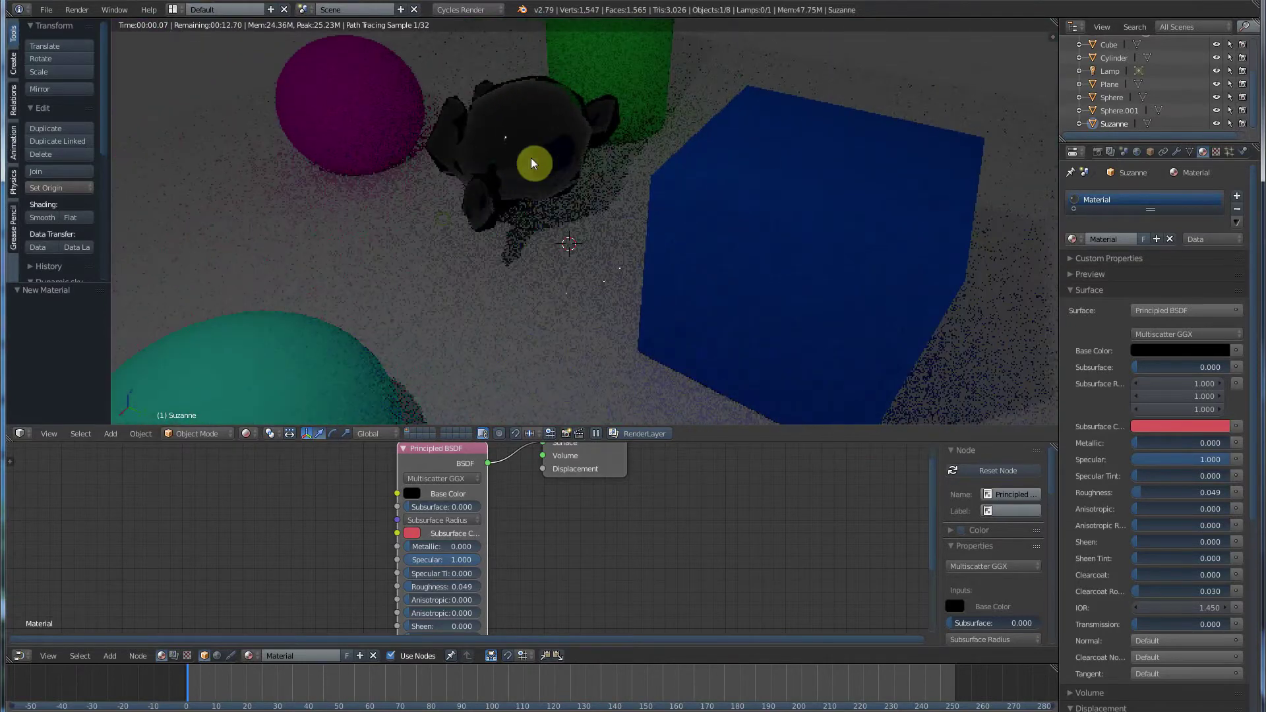
scroll(574, 223, up, 3)
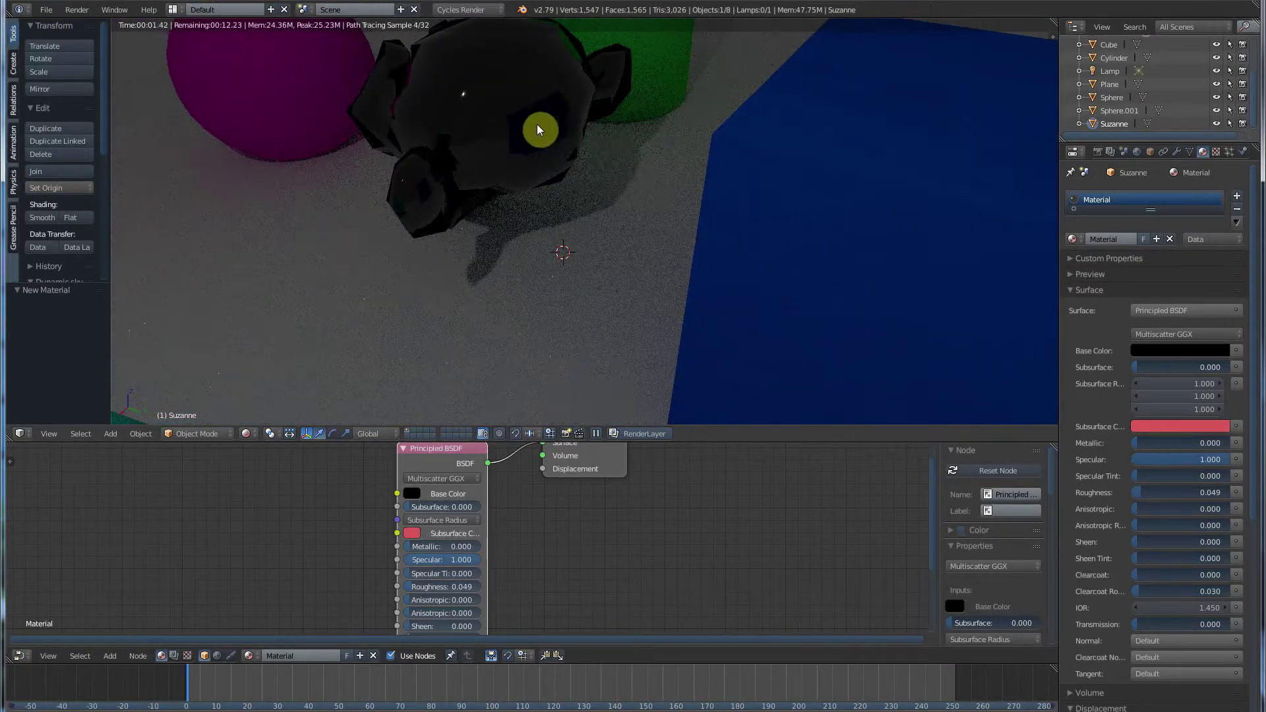
middle_drag(534, 163, 613, 175)
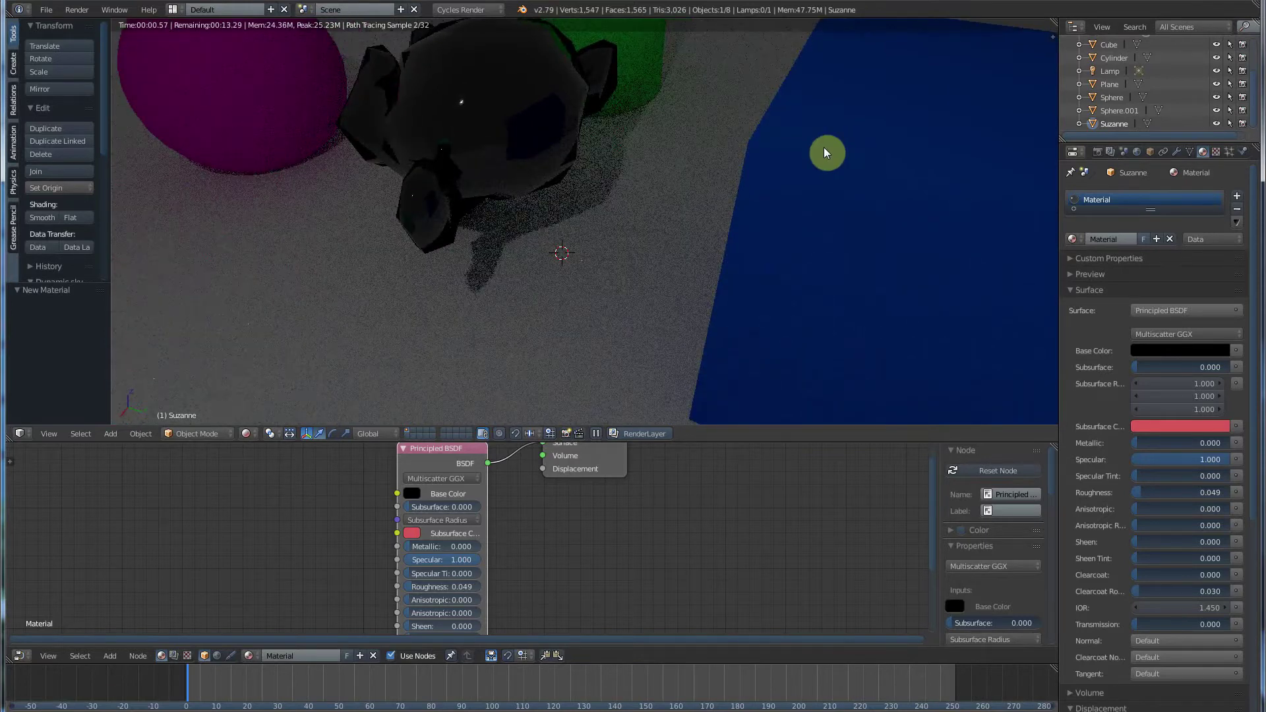
middle_drag(749, 197, 809, 169)
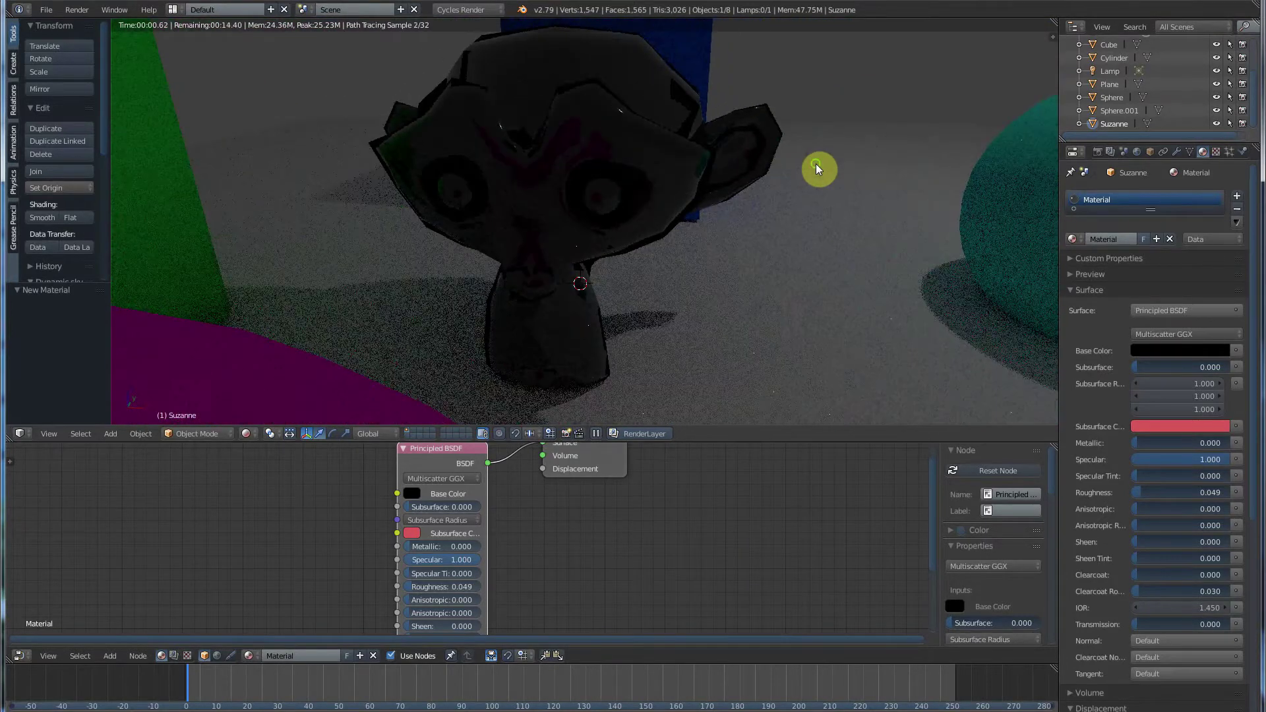
middle_drag(661, 176, 607, 195)
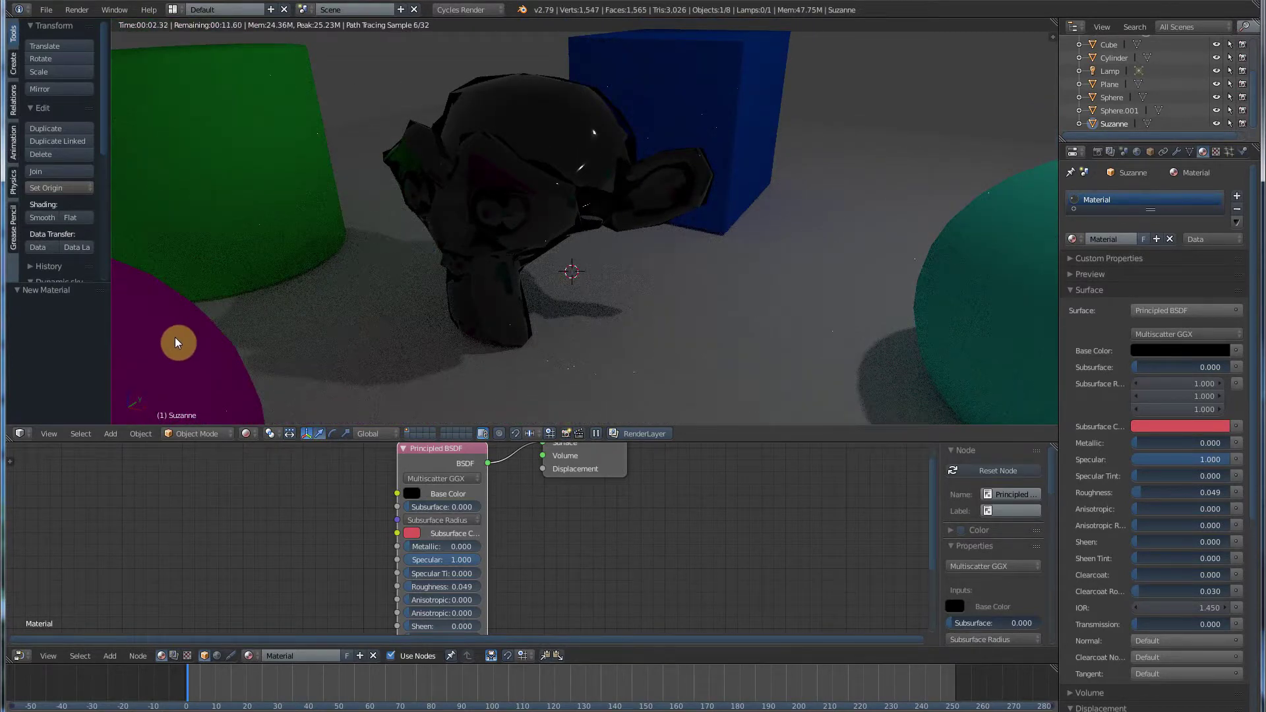
middle_drag(474, 237, 535, 148)
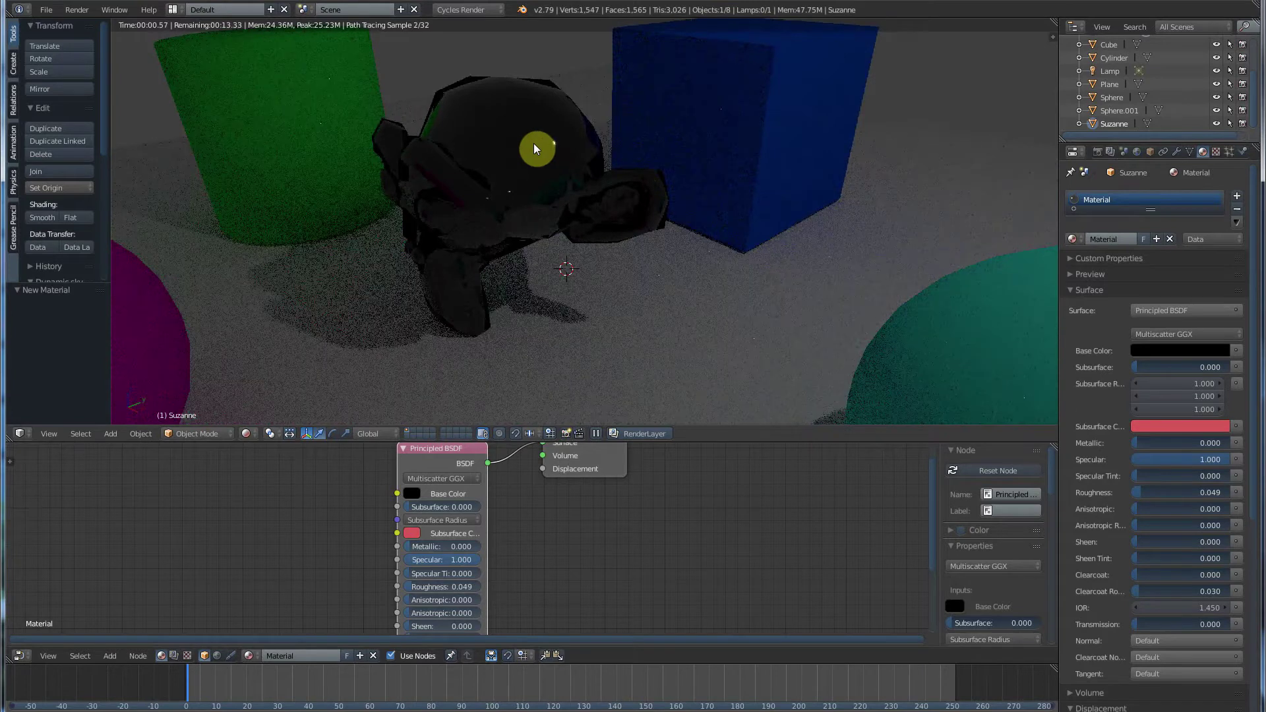
- Select Suzanne and set her material's Specular to 0
right_click(507, 166)
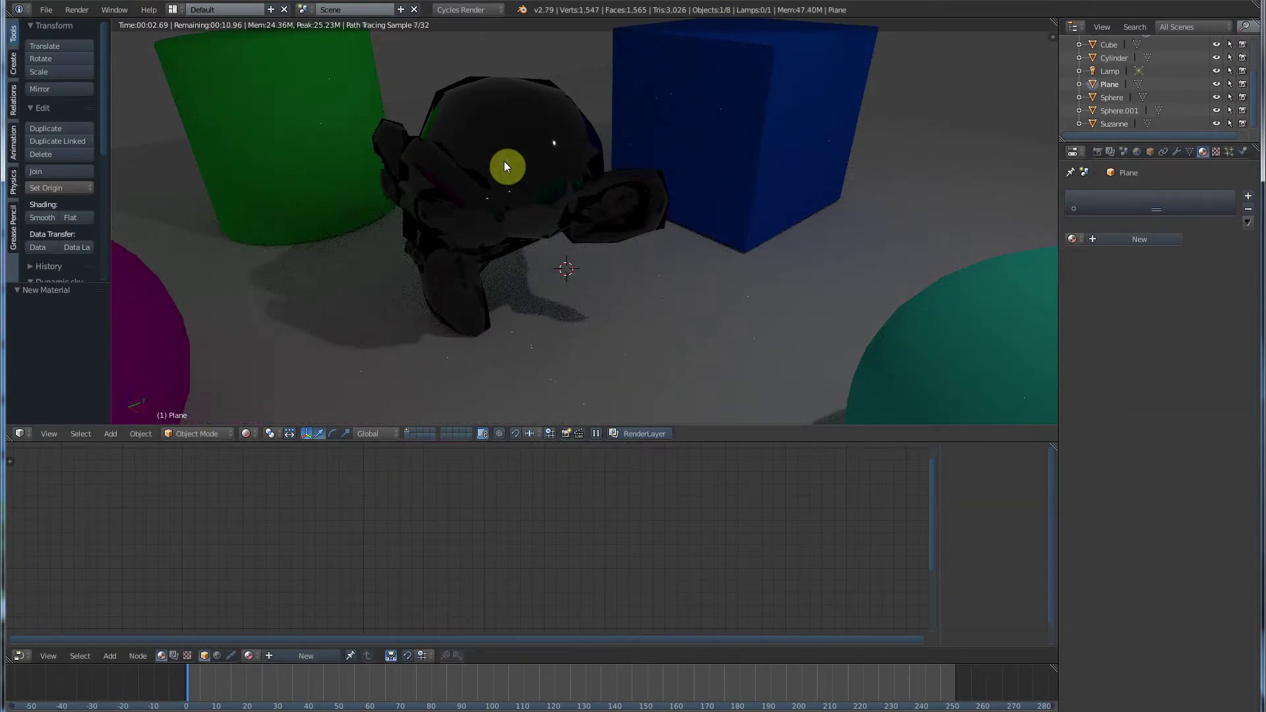
right_click(507, 166)
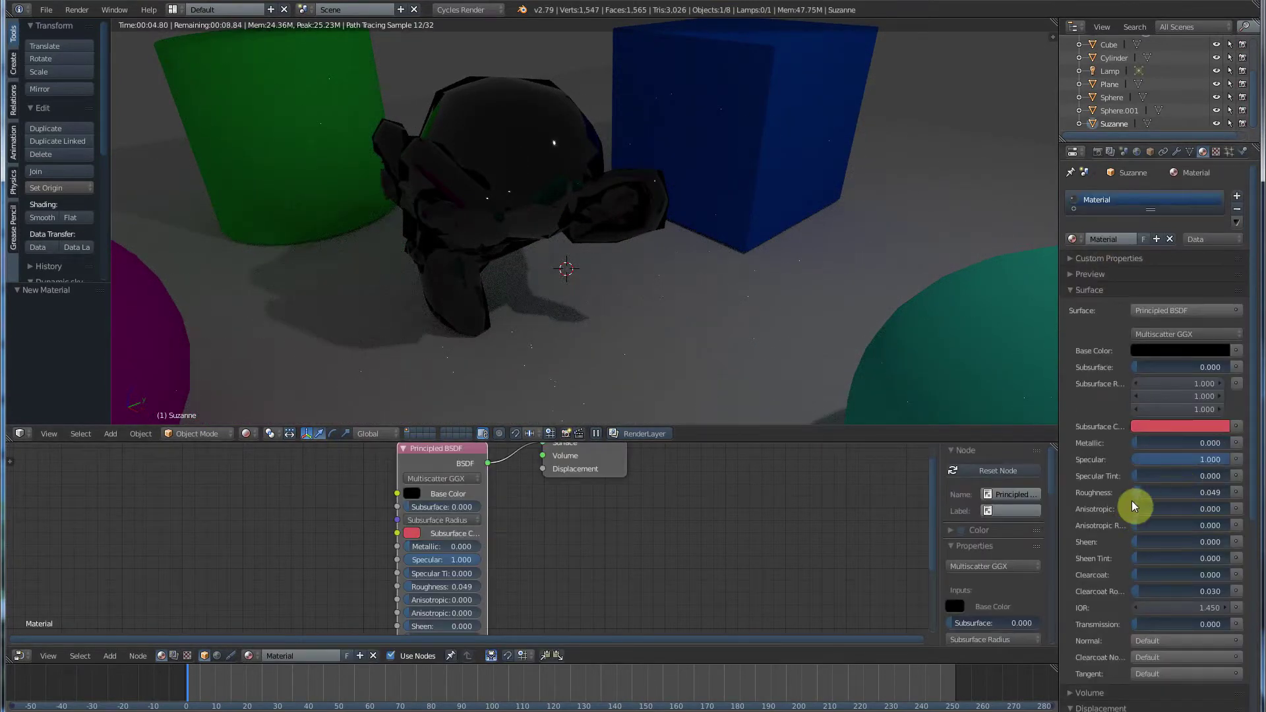
scroll(1123, 605, down, 2)
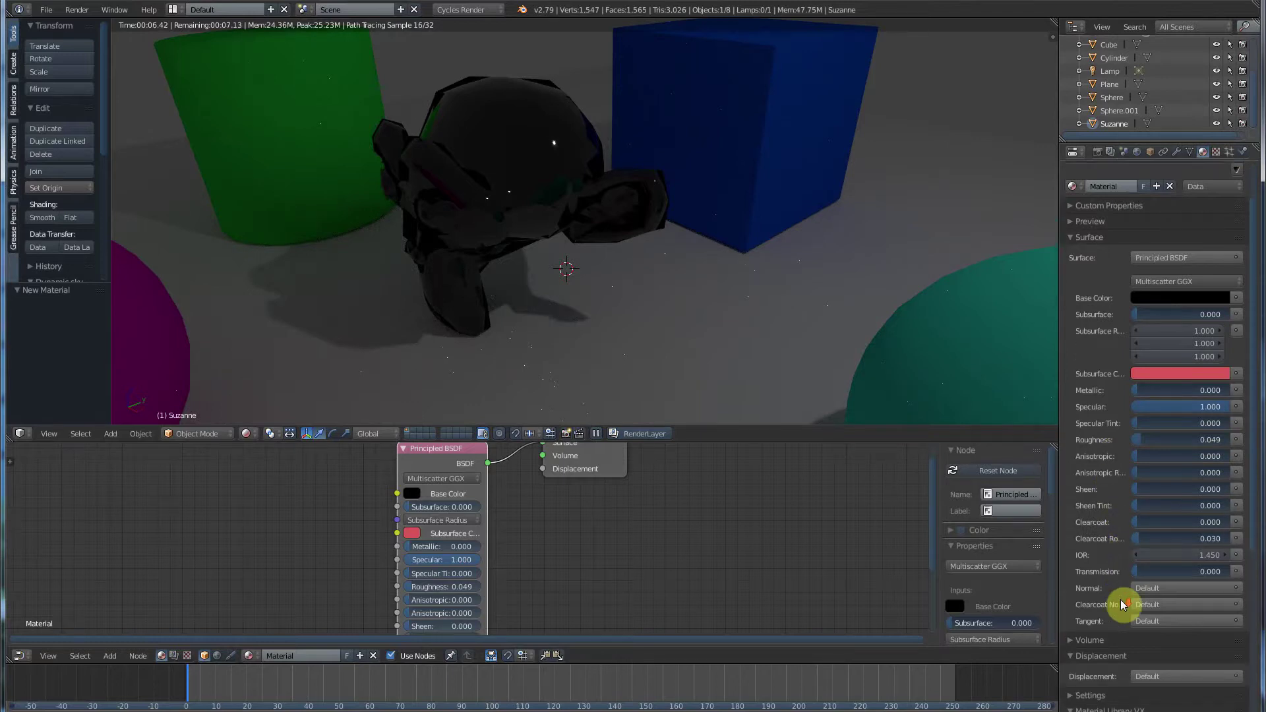
scroll(1122, 605, up, 2)
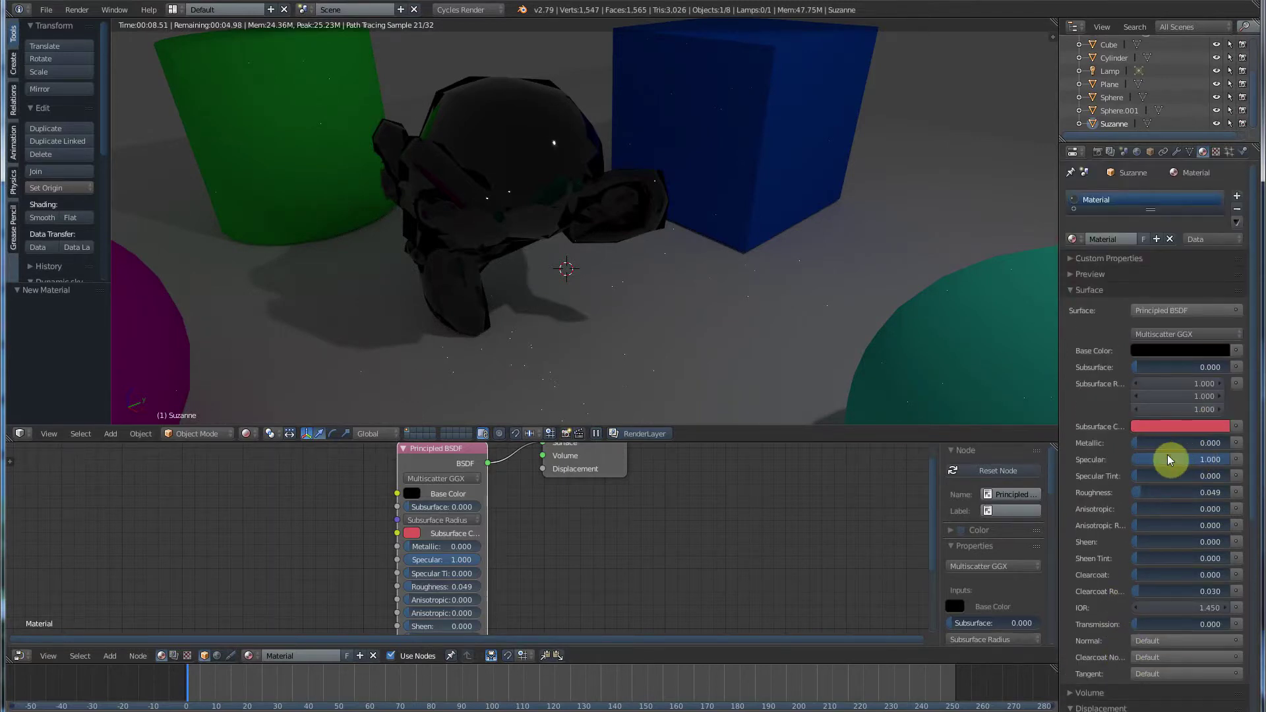
click(1169, 460)
text(0)
key(Return)
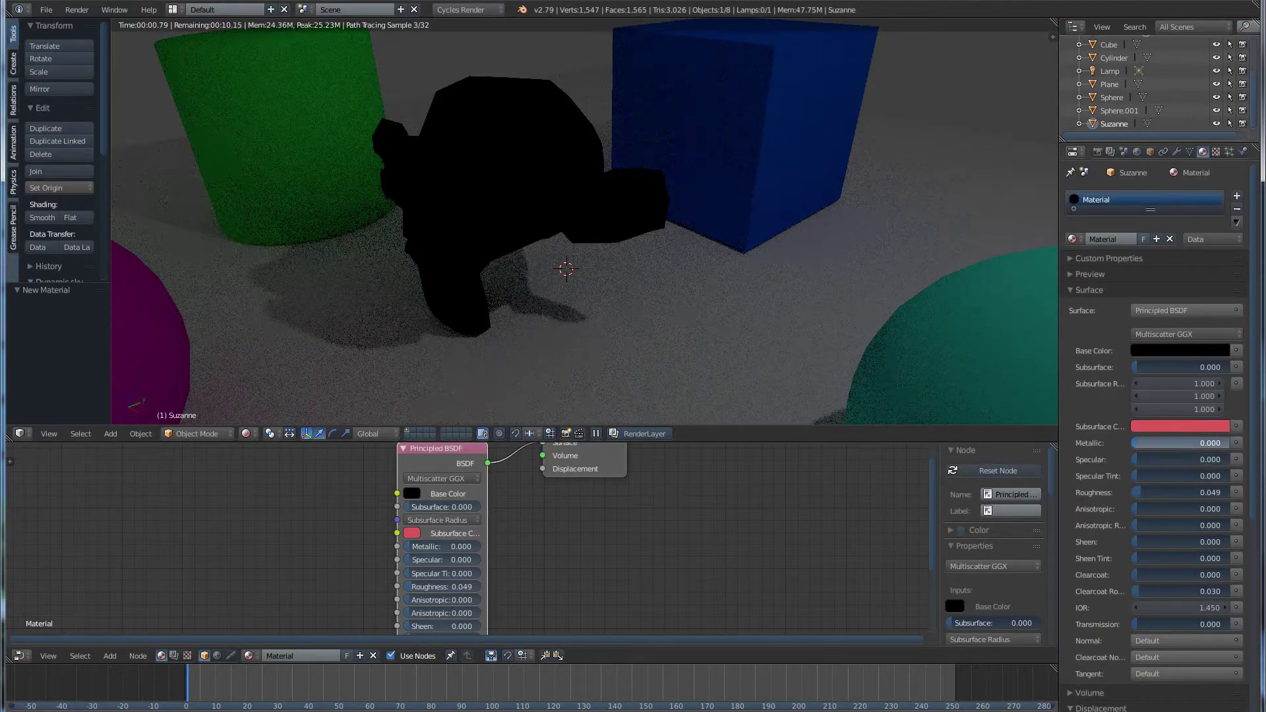
- Set Metallic 1.000, a white base colour and Roughness 0.000 for a chrome finish
drag(1180, 443, 1234, 444)
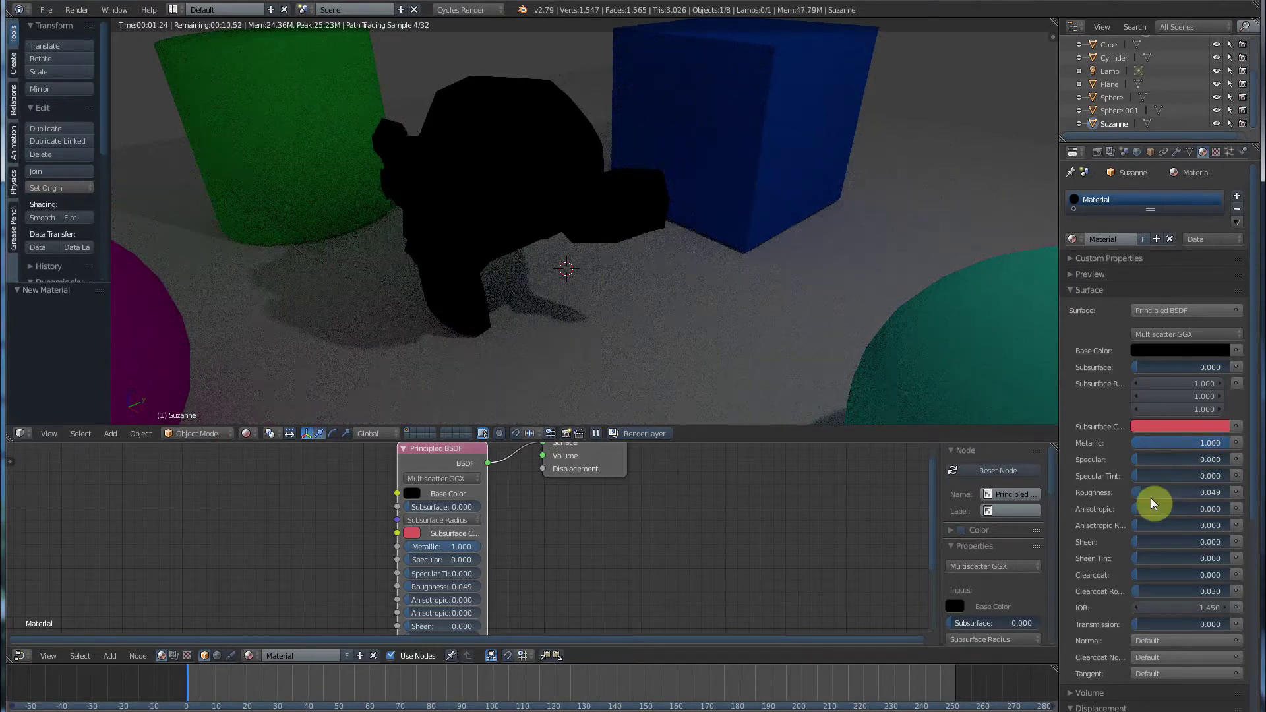
drag(1151, 499, 1202, 492)
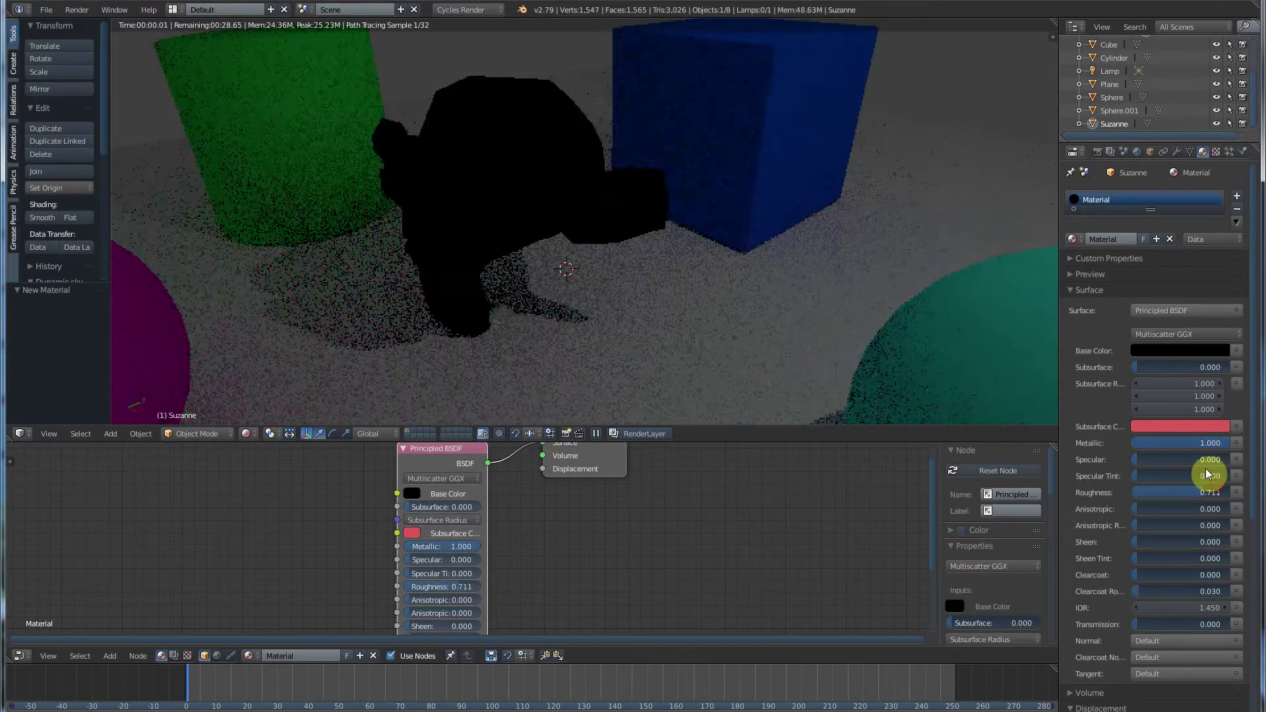
click(1201, 354)
drag(1217, 220, 1219, 163)
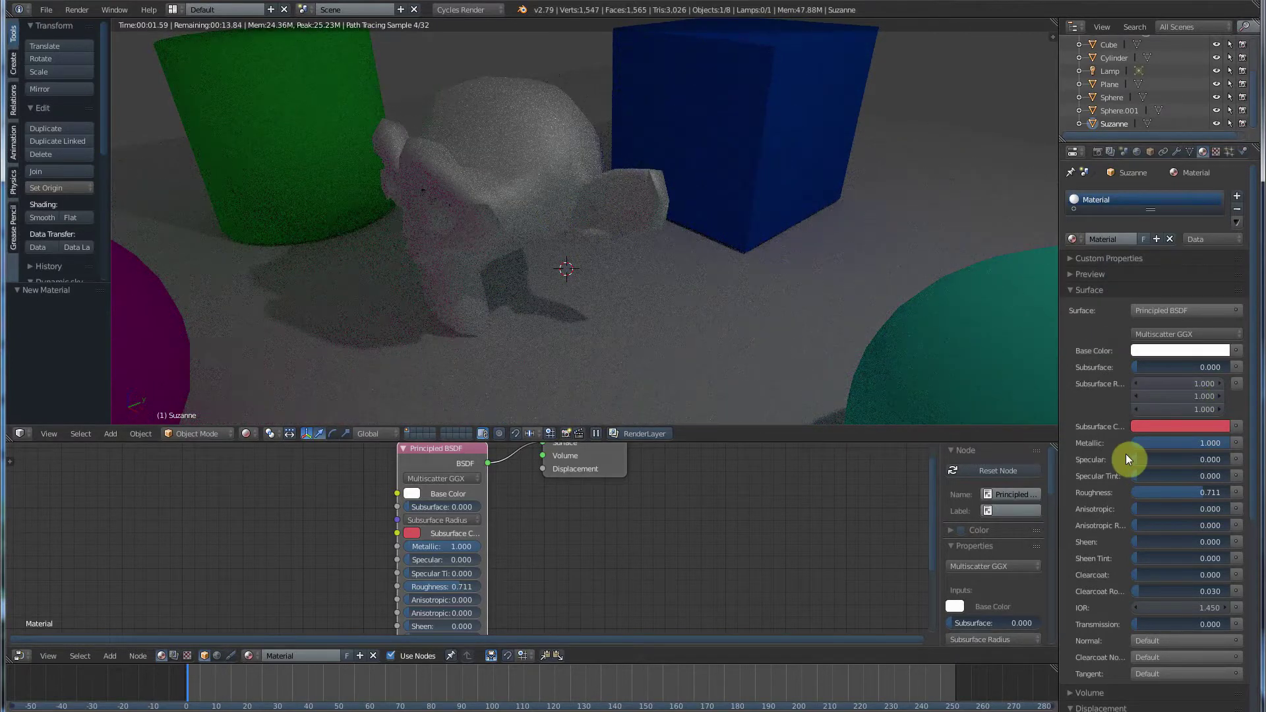
drag(1188, 493, 1140, 492)
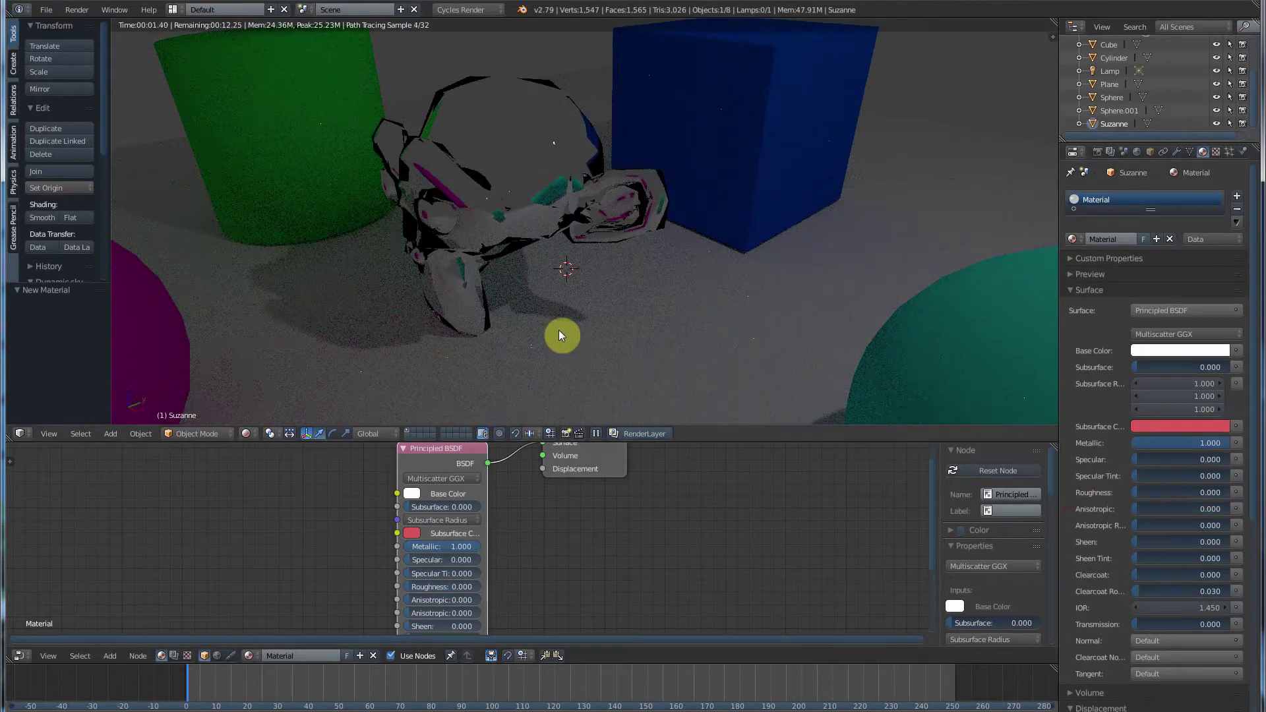
mouse_move(529, 287)
middle_down()
mouse_move(593, 268)
mouse_move(539, 276)
middle_up()
scroll(539, 277, down, 4)
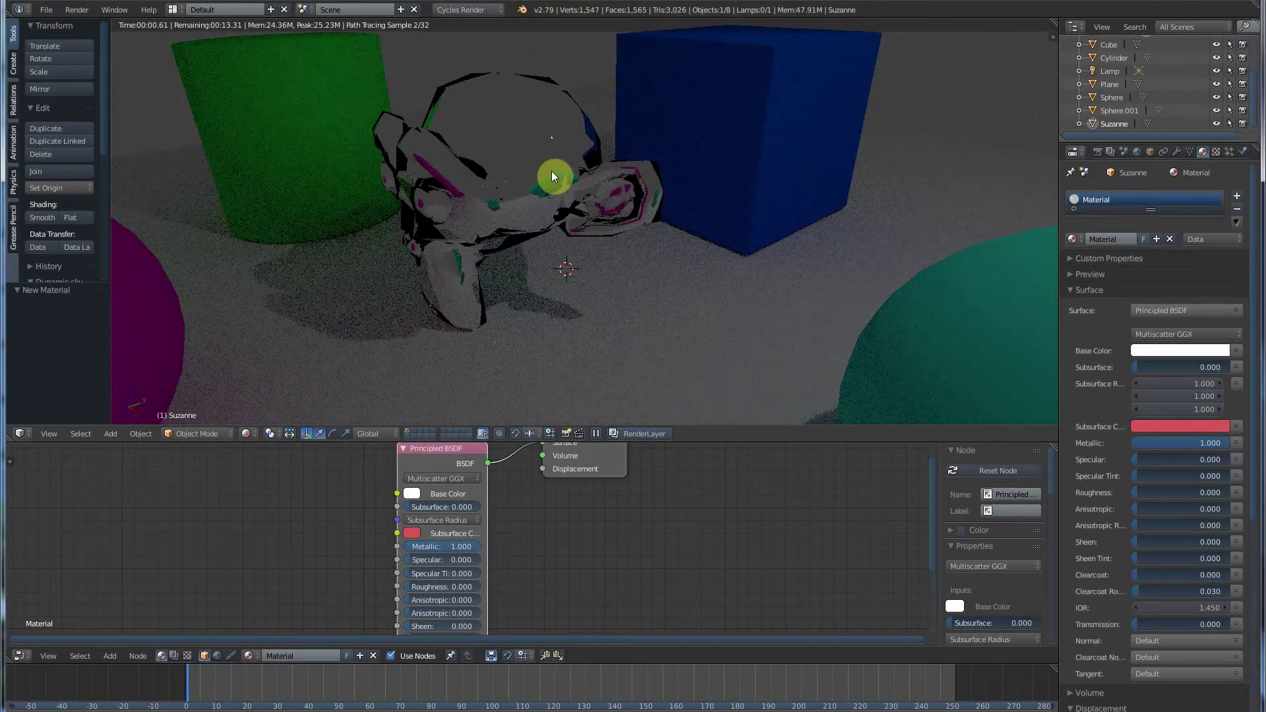
middle_drag(594, 217, 527, 214)
scroll(640, 224, down, 5)
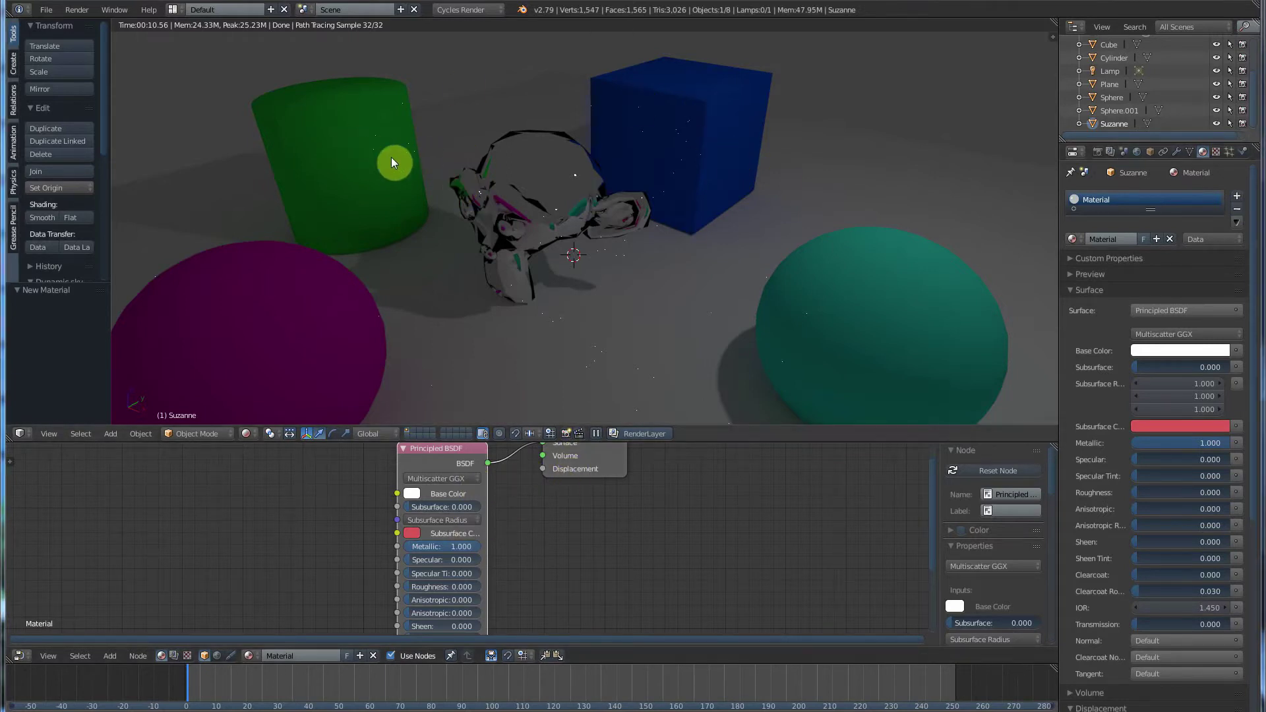
- Orbit the view slightly so chrome Suzanne and all four coloured objects are in shot
middle_drag(405, 167, 398, 158)
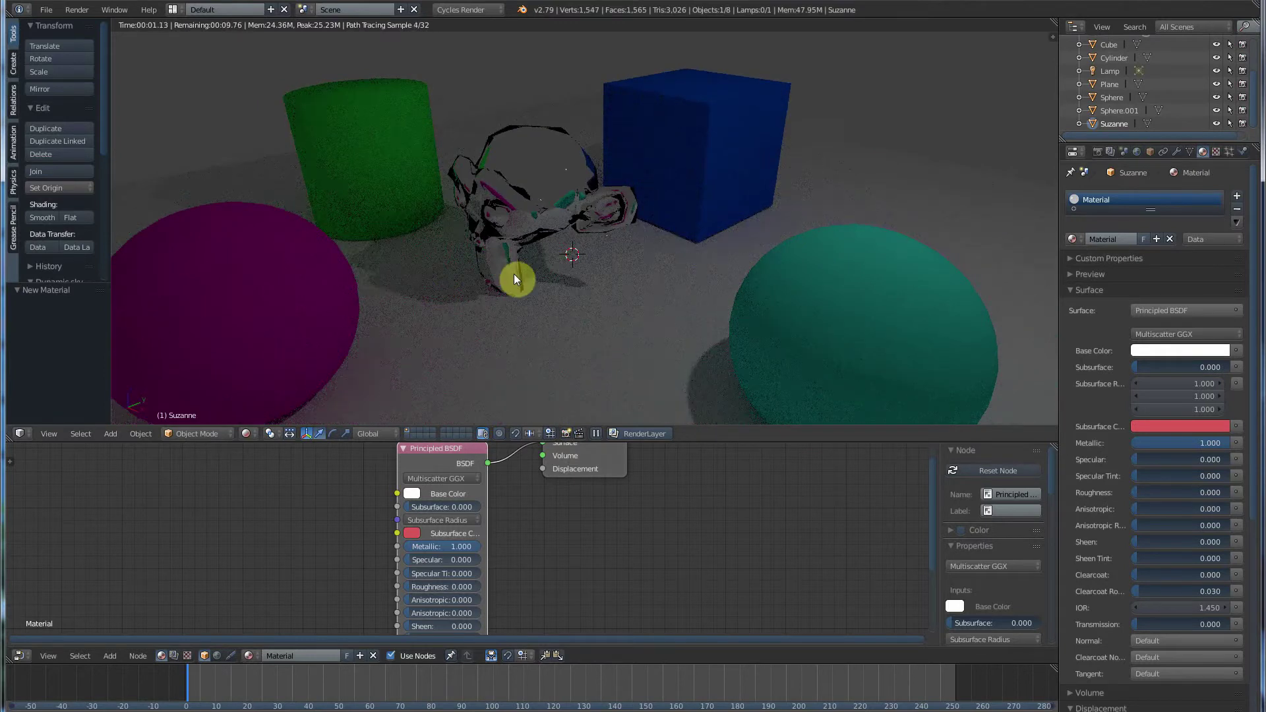
- Set the lamp colour to yellow (R 1.000, G 0.701, B 0.002) and show World settings
click(1110, 74)
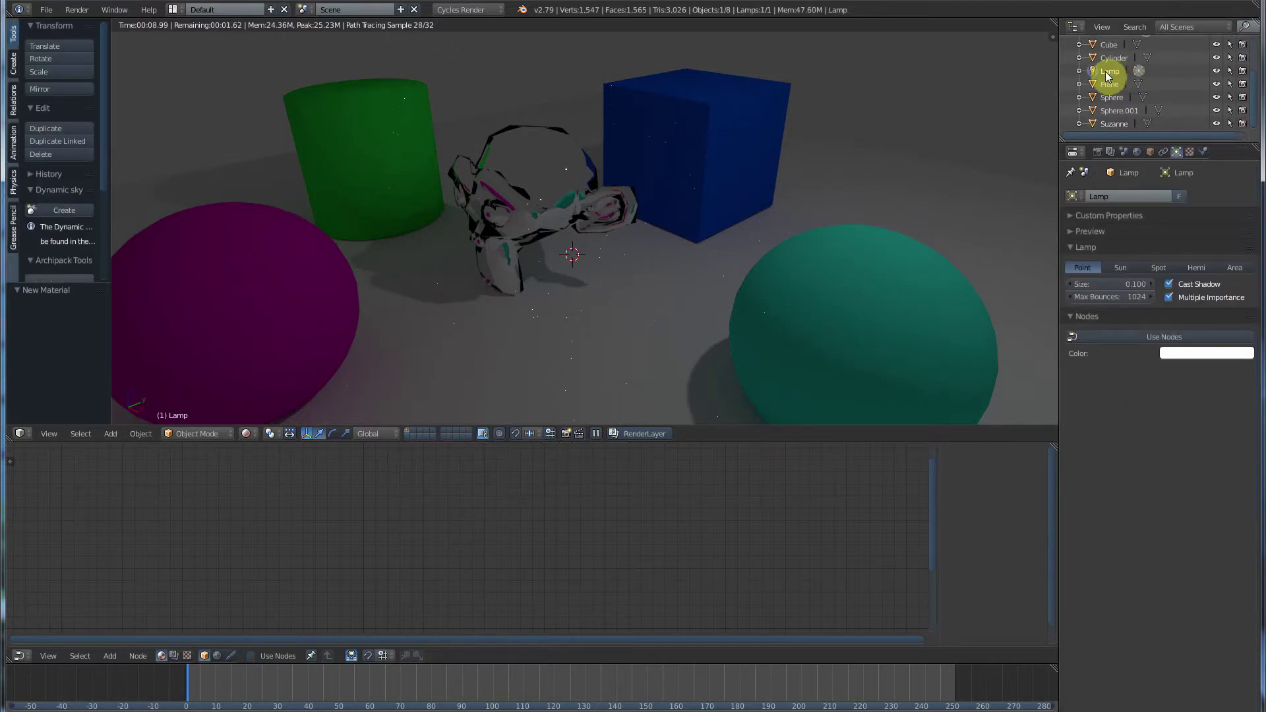
click(1174, 353)
click(1161, 203)
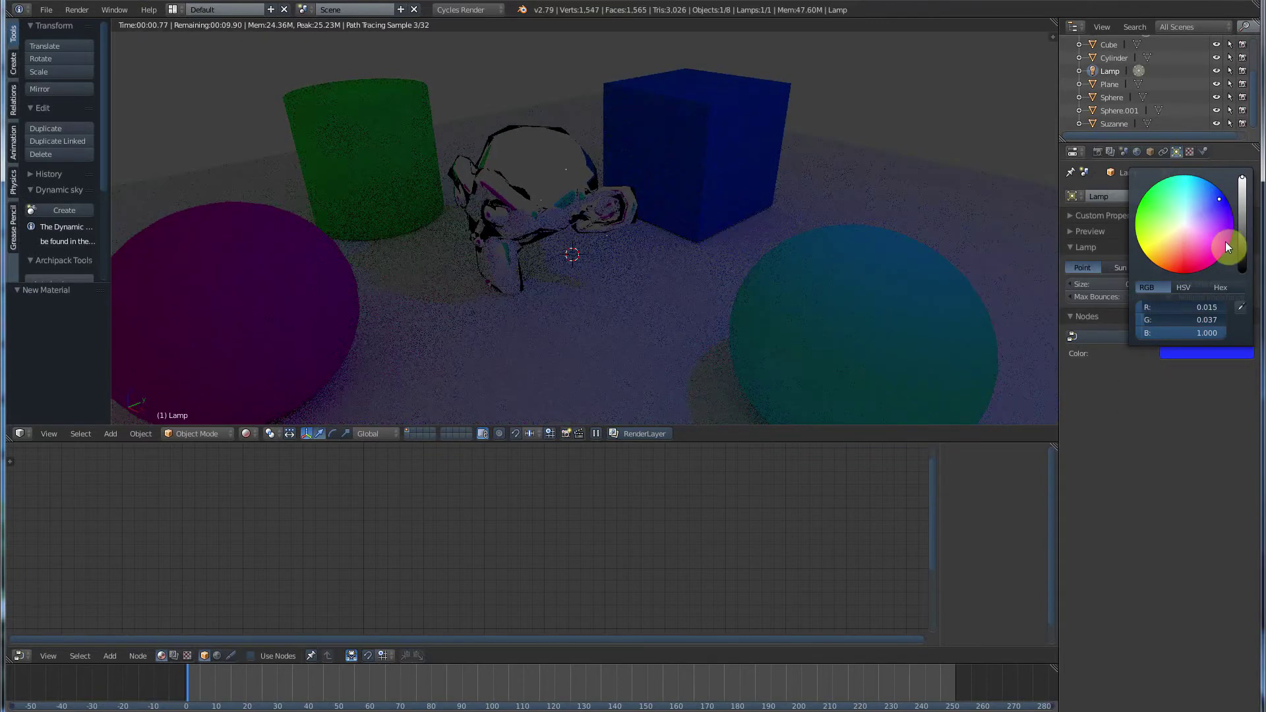
click(1216, 239)
mouse_move(1215, 239)
mouse_down()
mouse_move(1161, 267)
mouse_move(1145, 255)
mouse_up()
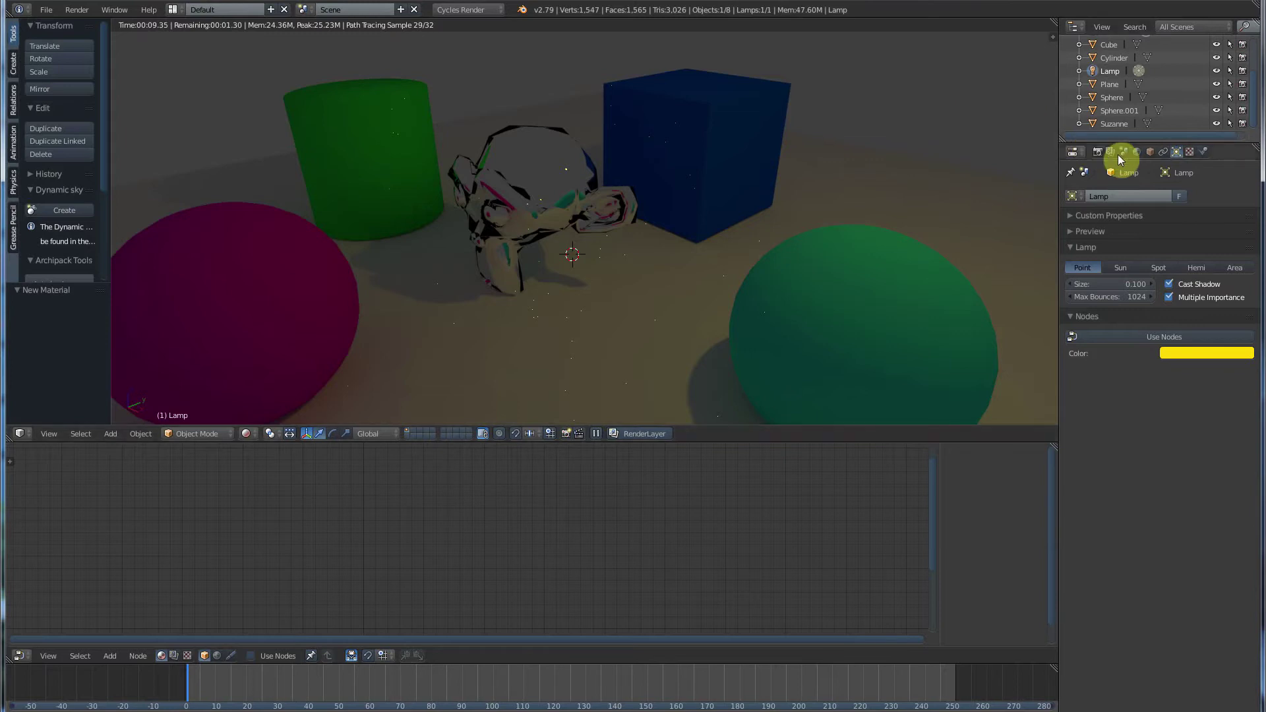
click(1136, 152)
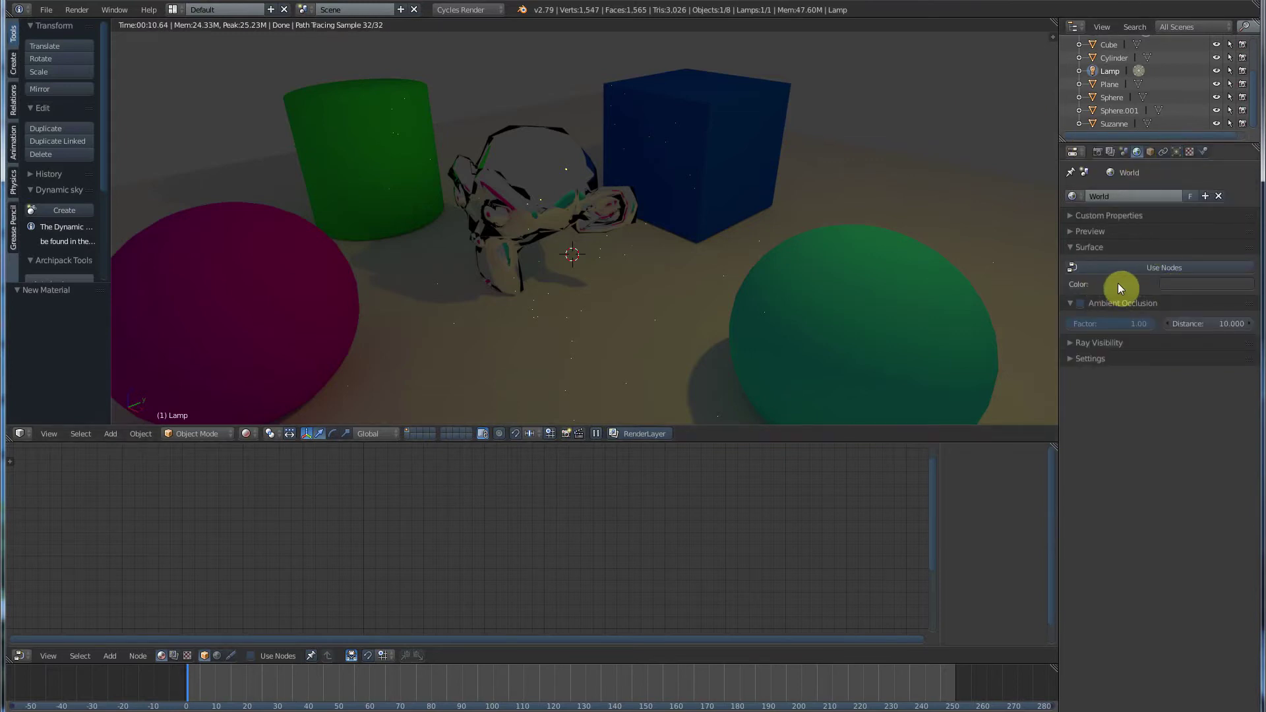
- Tint the world colour a desaturated blue-grey (R 0.027, G 0.039, B 0.051)
click(1190, 286)
click(1212, 129)
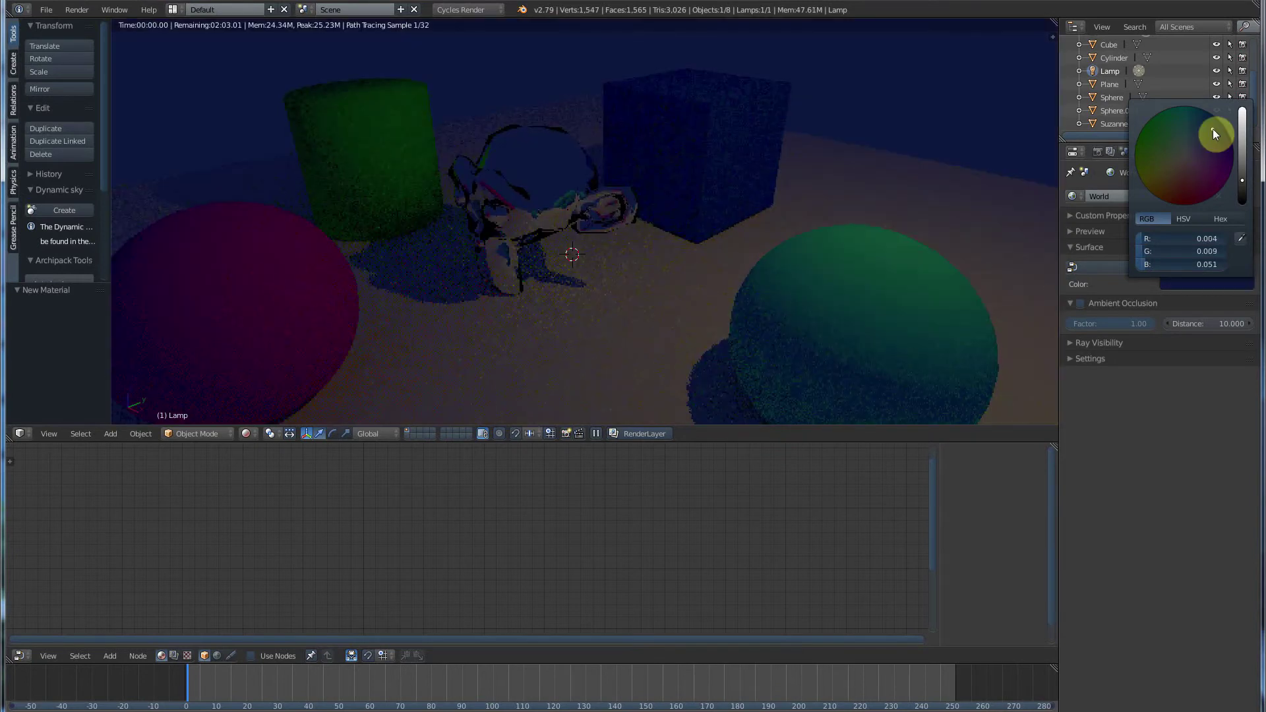
click(1193, 149)
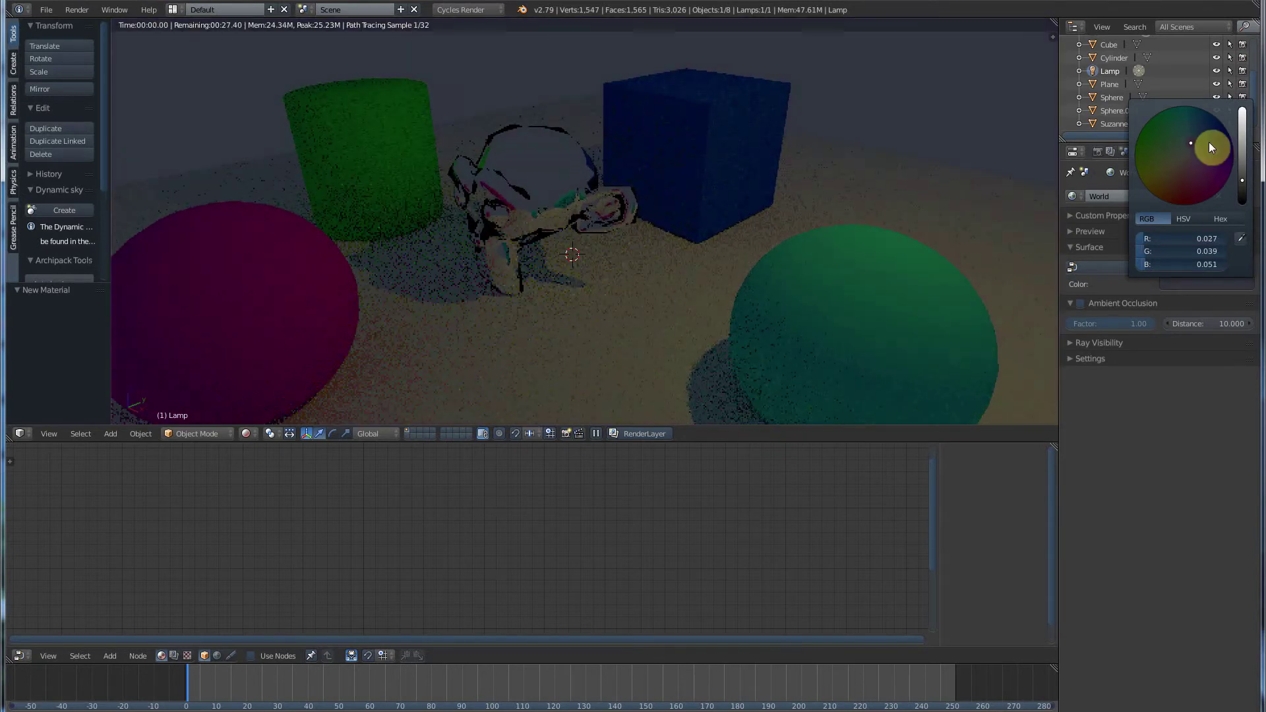
click(1242, 133)
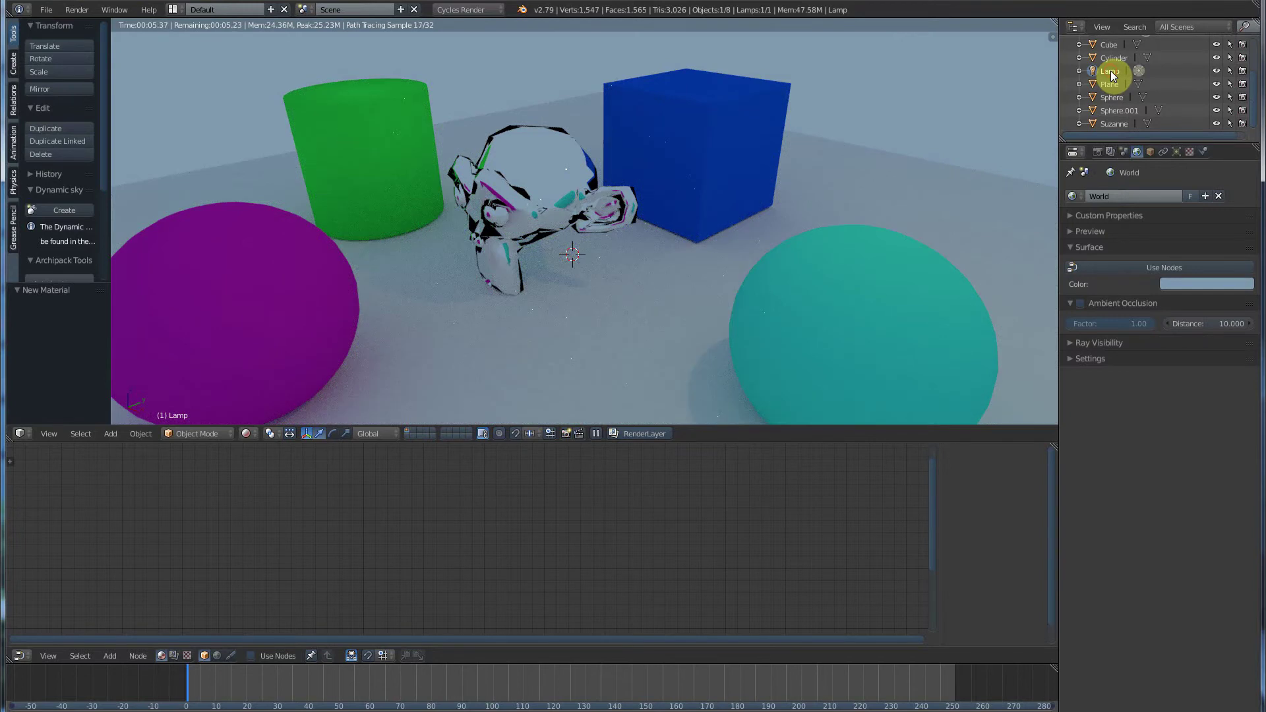
- Make the lamp a Sun with orange colour R 1.000, G 0.526, B 0.072
click(1177, 153)
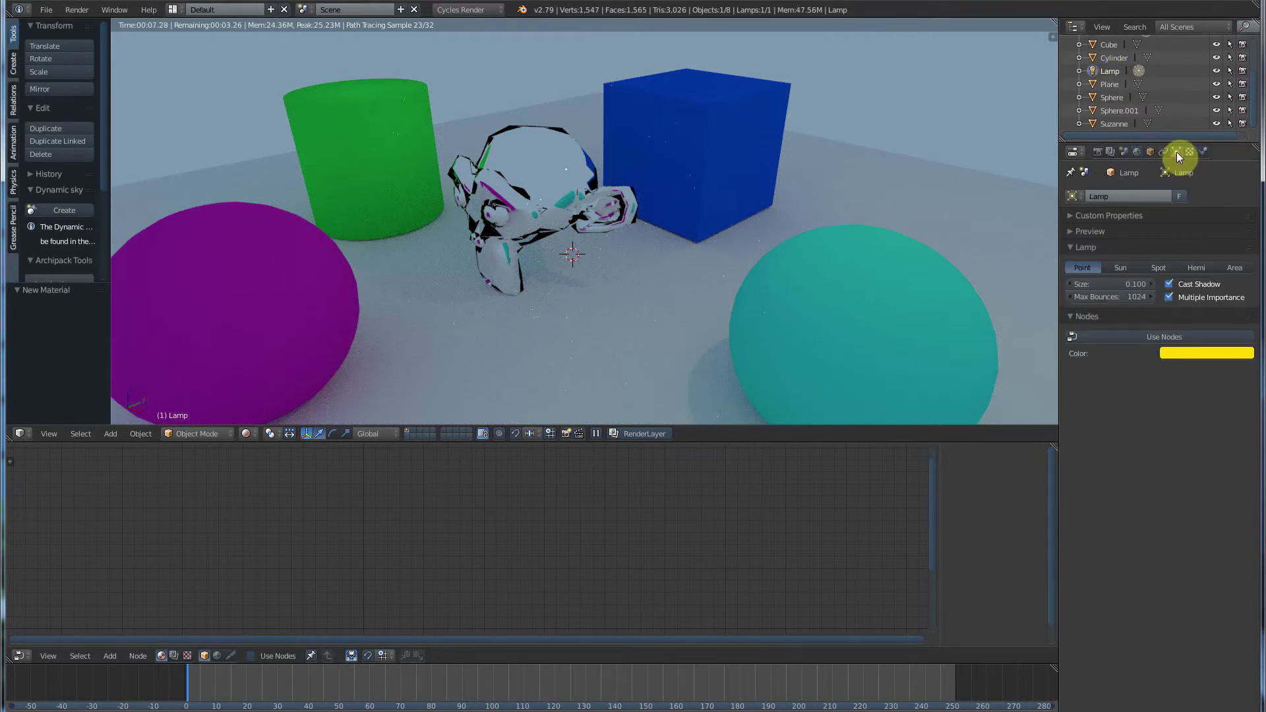
click(1122, 271)
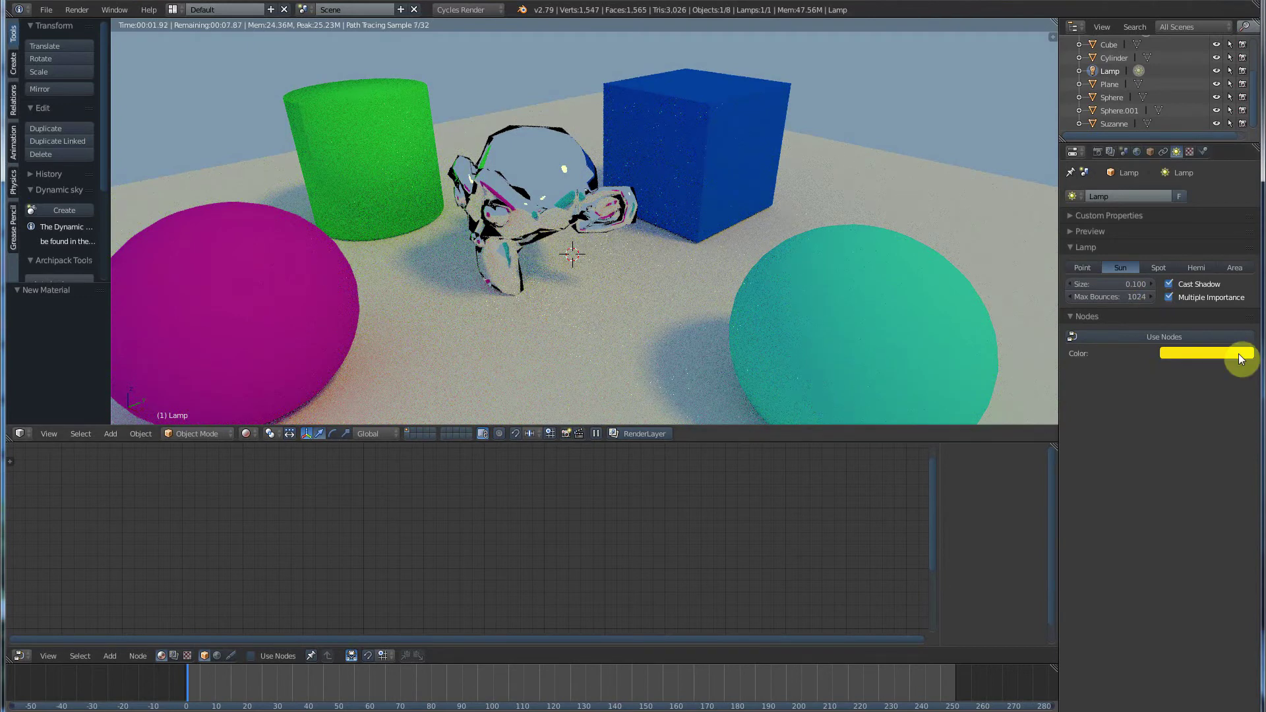
click(1216, 352)
click(1208, 232)
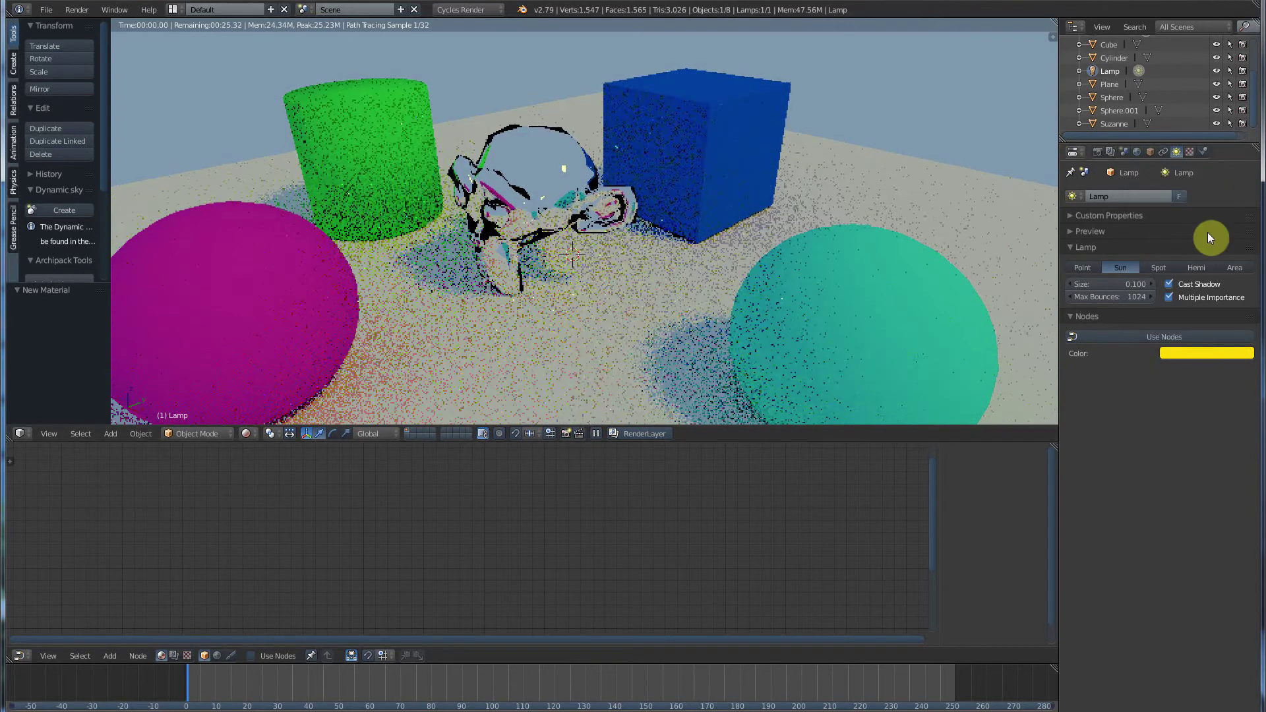
click(1187, 357)
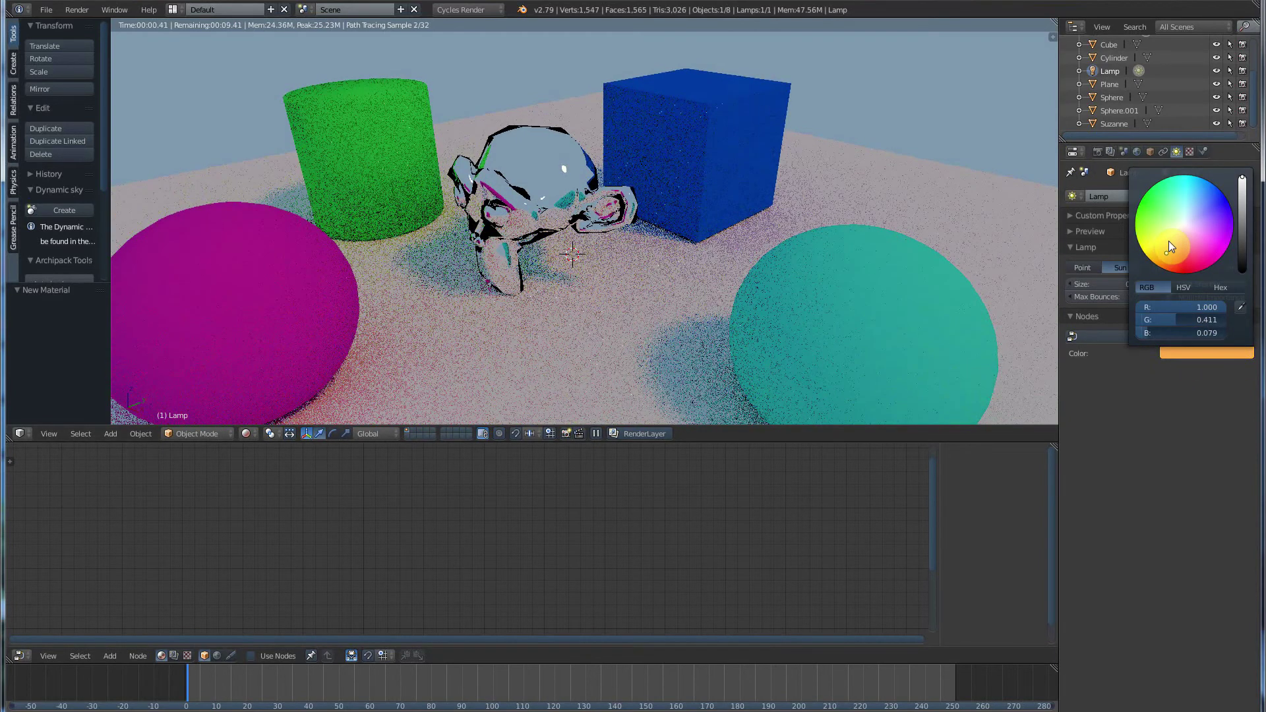
click(1168, 240)
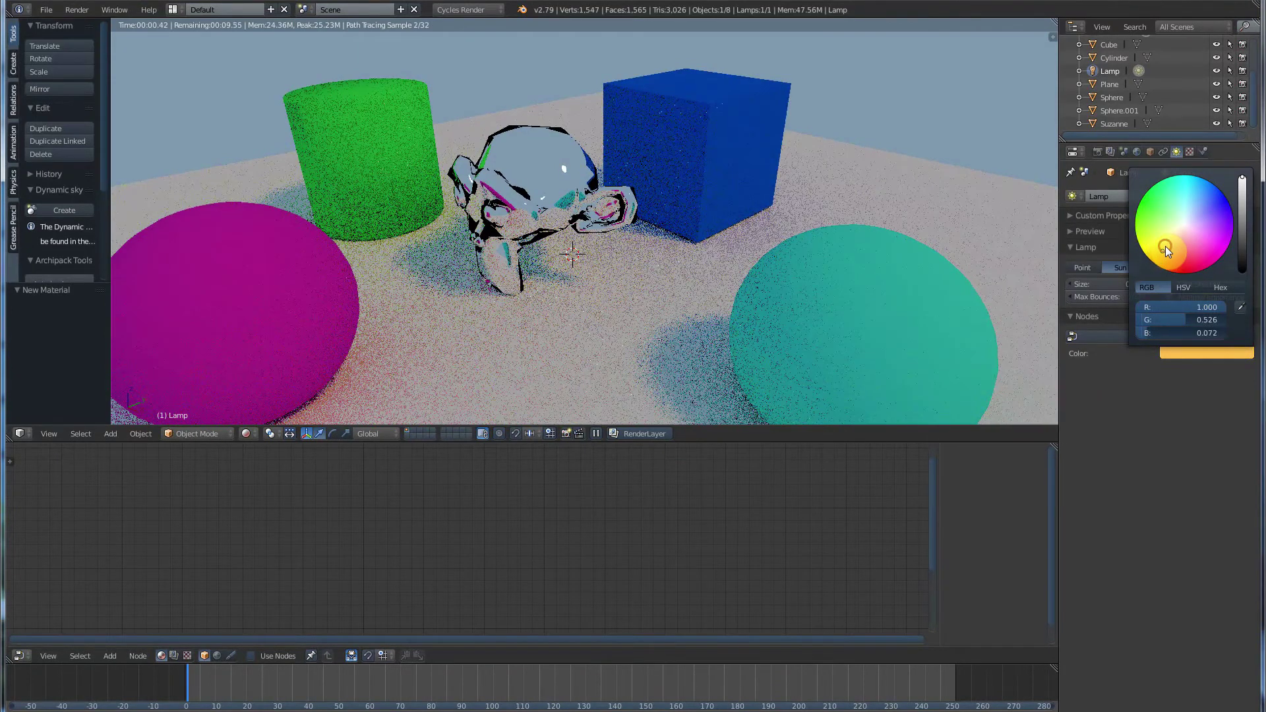
click(1165, 247)
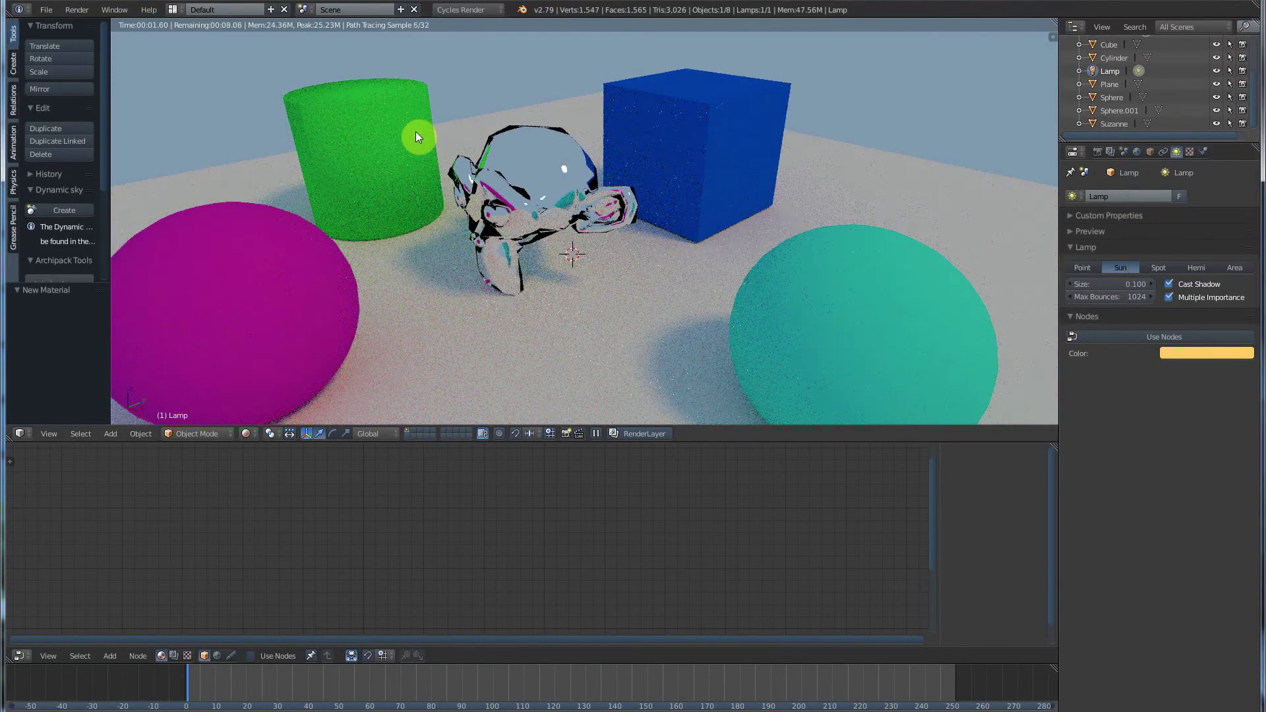